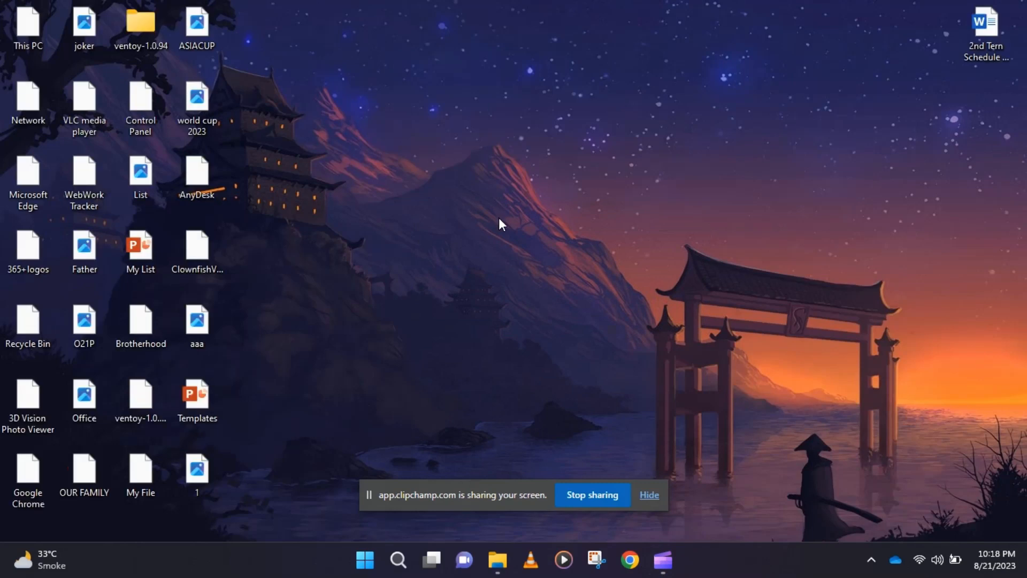
Refresh the desktop and hide the screen-sharing notification
right_click(498, 219)
left_click(526, 232)
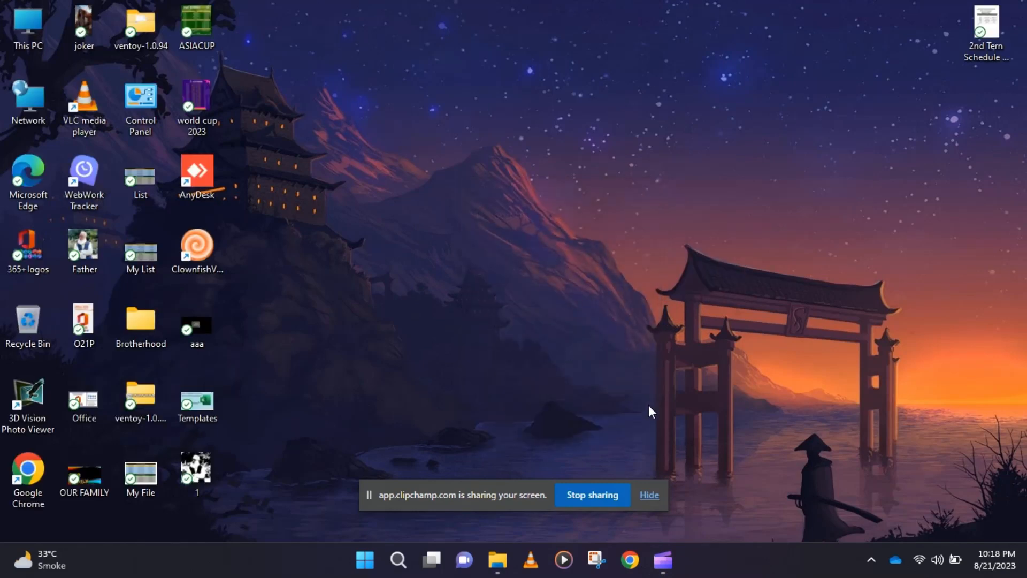
left_click(649, 494)
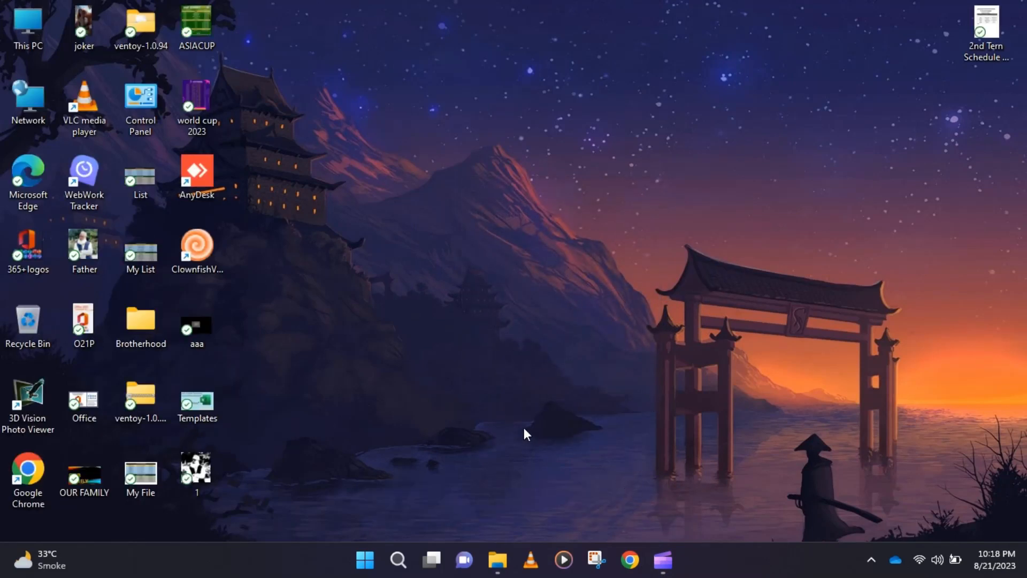
Search the computer for notepad and open the Notepad app
key("super")
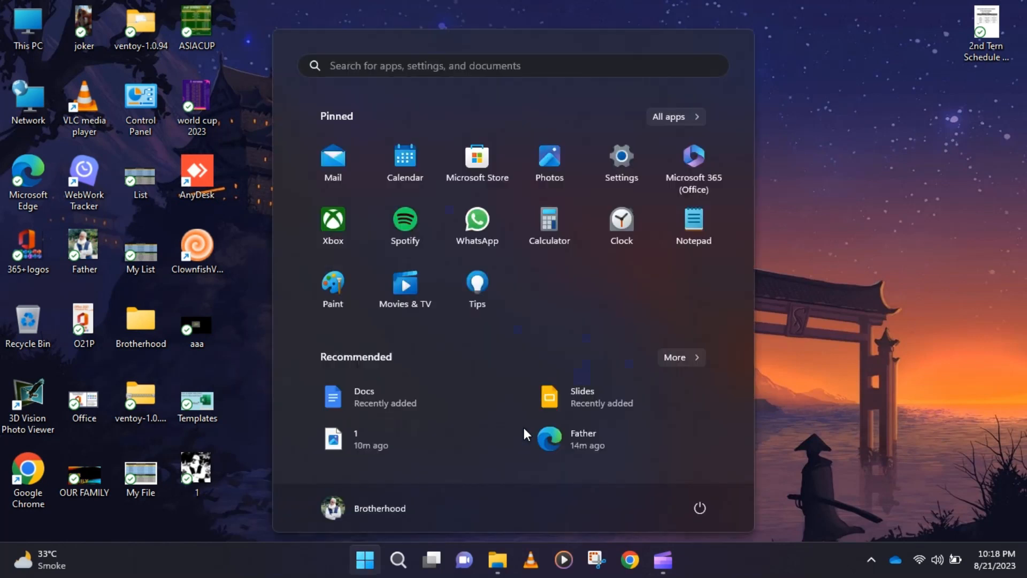
type("note")
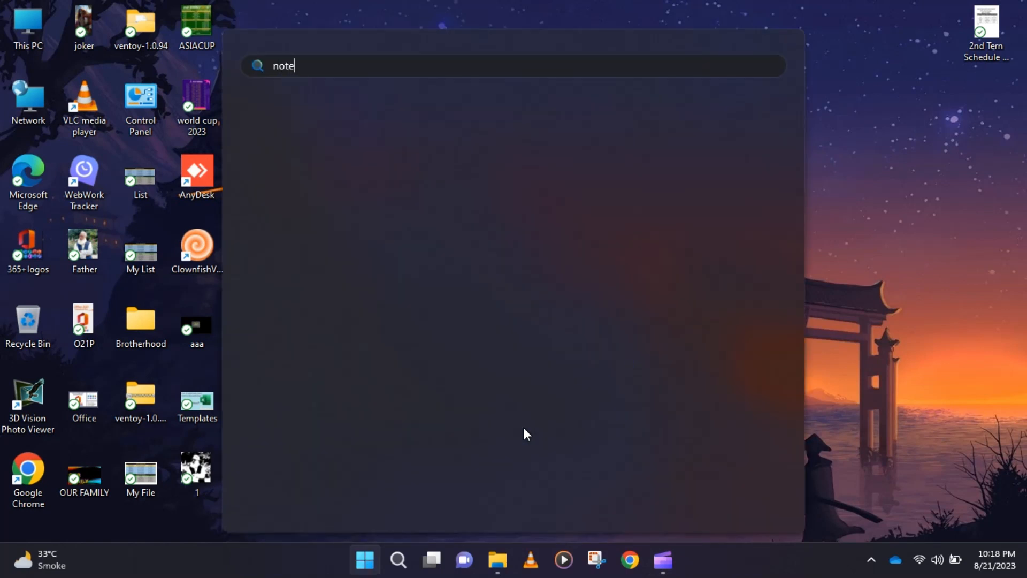
type("pad")
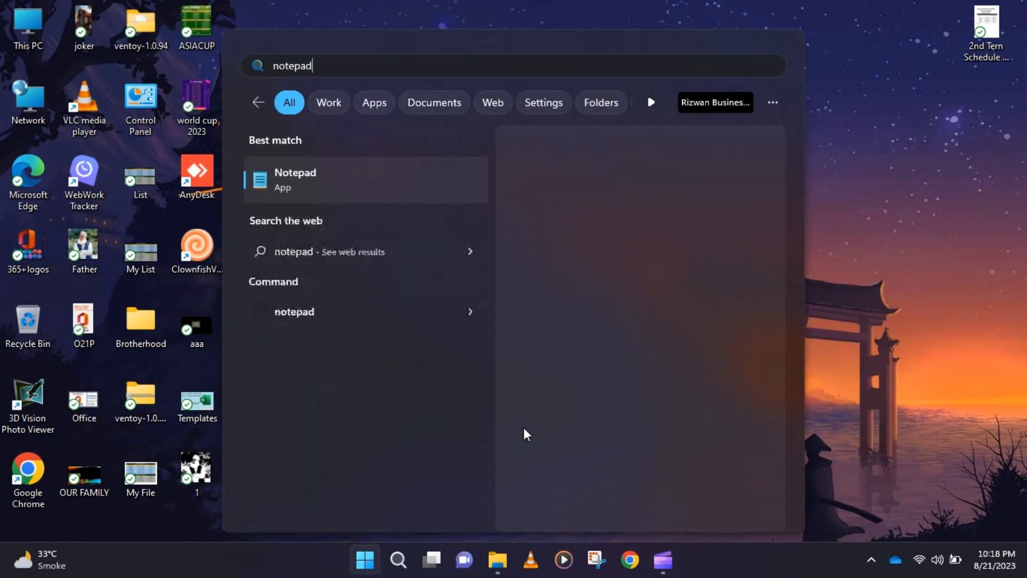
key("Return")
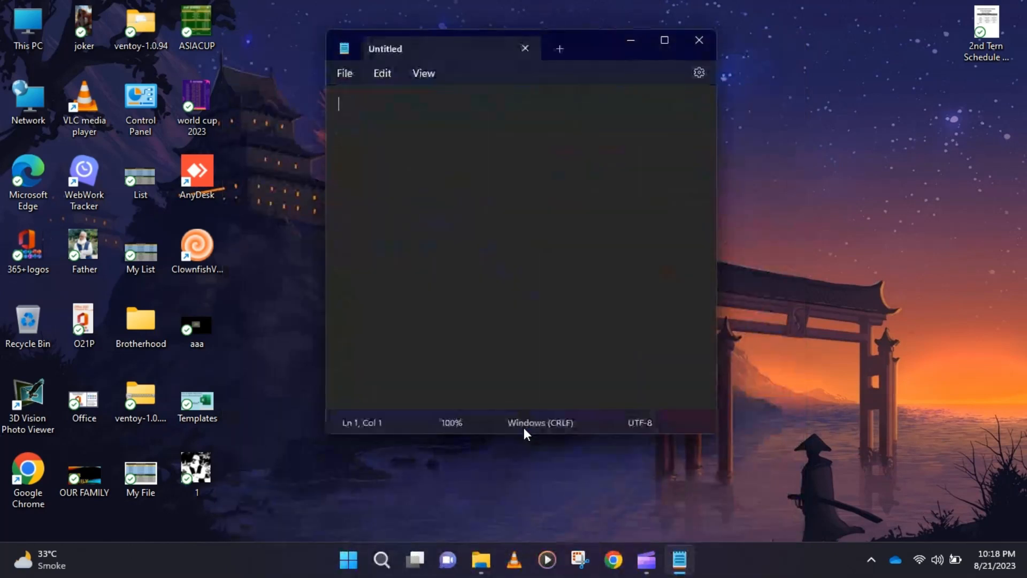
Write the greeting line "Assalam o Alikum Friends or Viewers!" in the blank note
type("Assal")
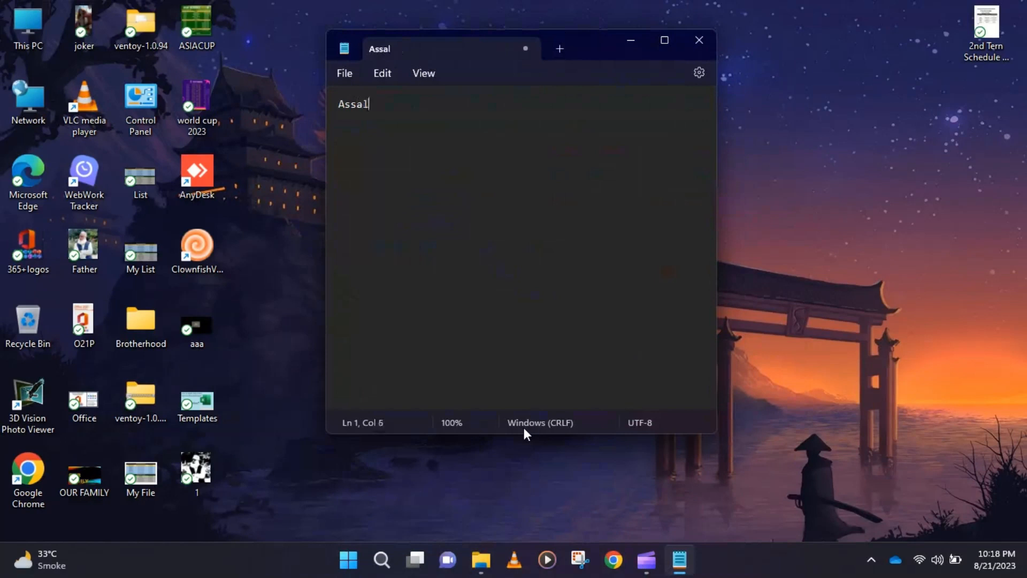
type("am o Alikum ")
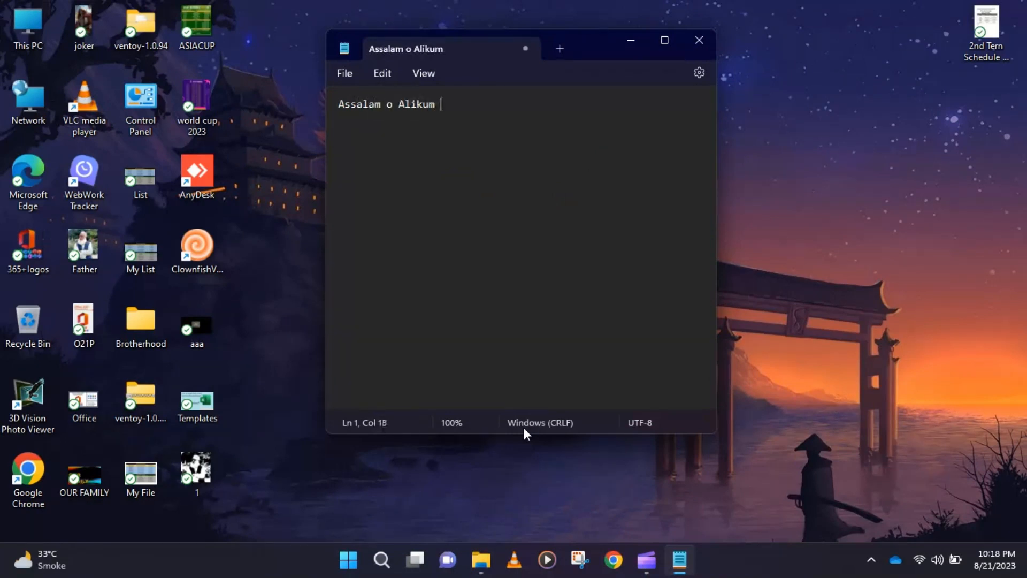
type("Friends")
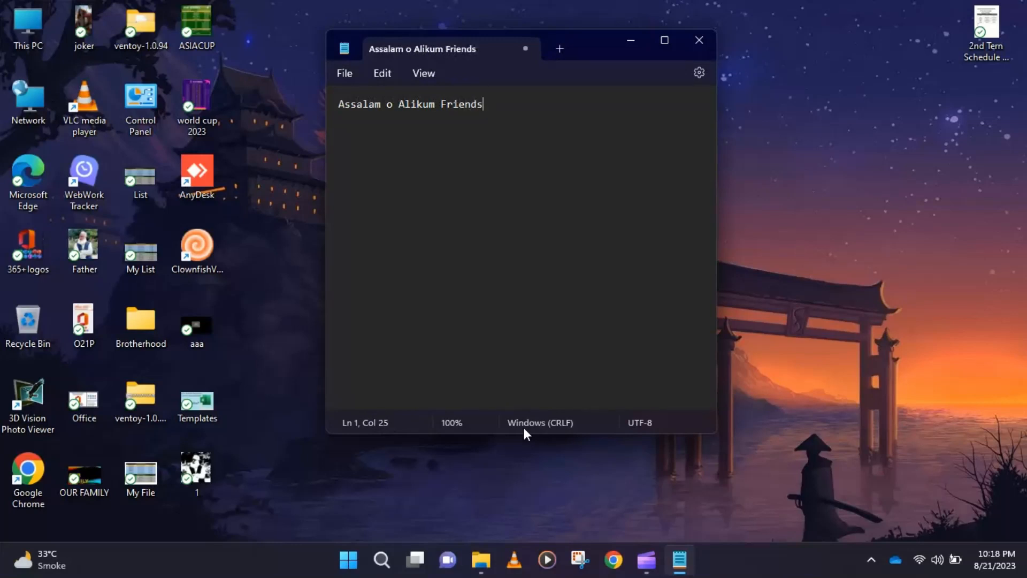
type(" or Viewers")
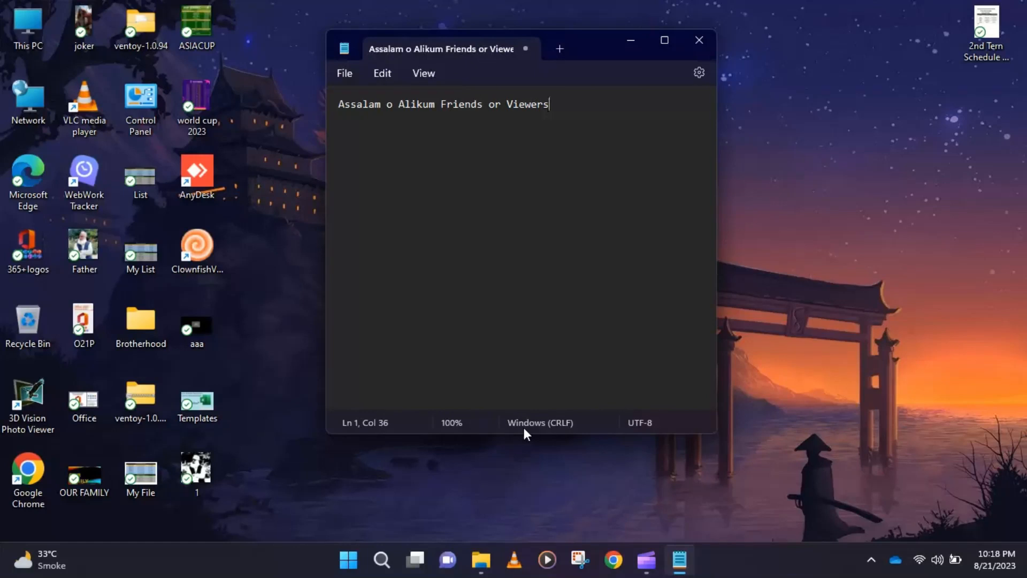
type("!")
key("Return")
Add a second line to the note reading "I hope you are doing well..."
type("I hope you a")
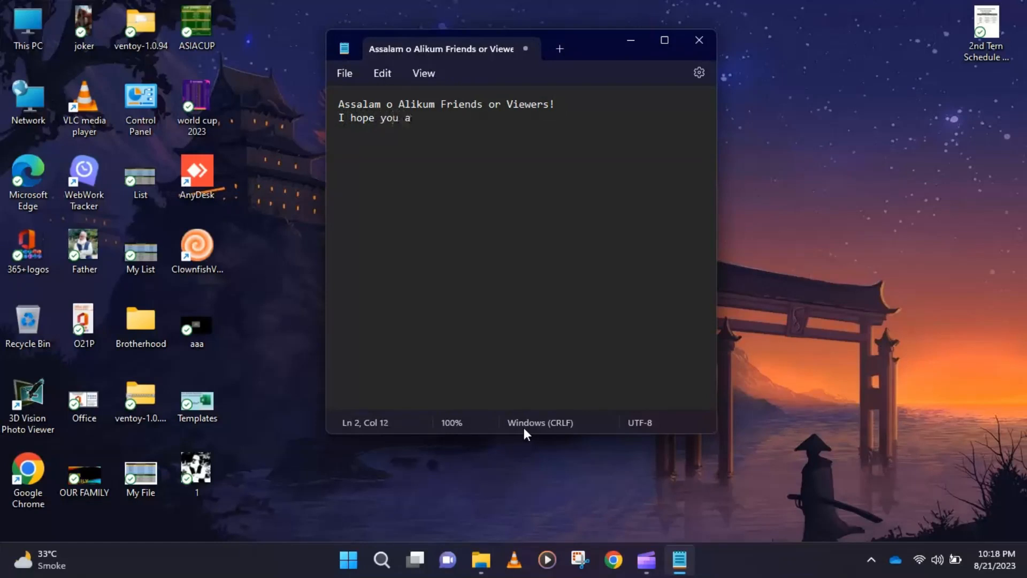
type("re dou")
key("BackSpace")
type("ing well...")
key("Return")
Add the third line "So In this video we can see that How to download and Install"
type("So ")
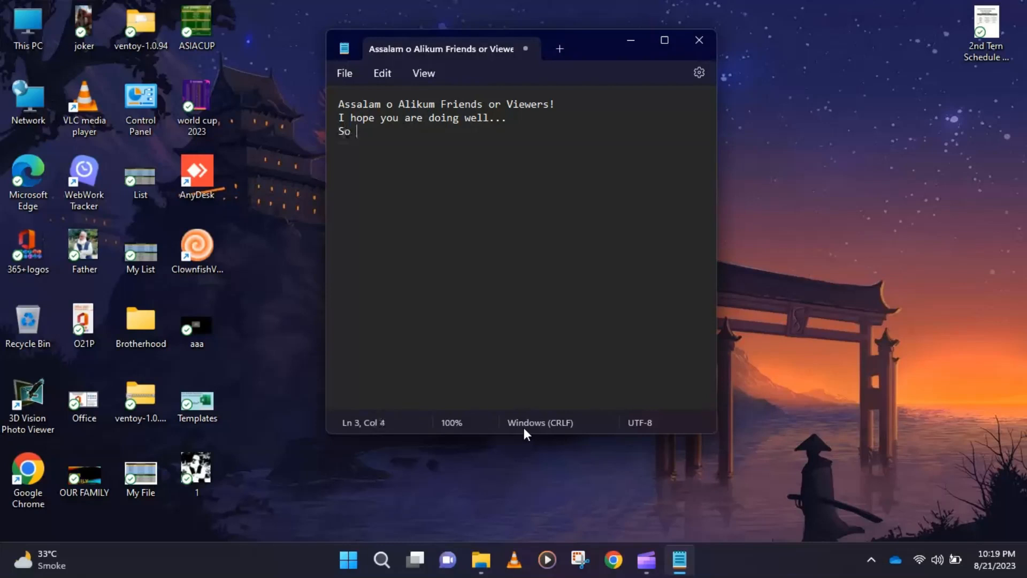
type("In this video vwe")
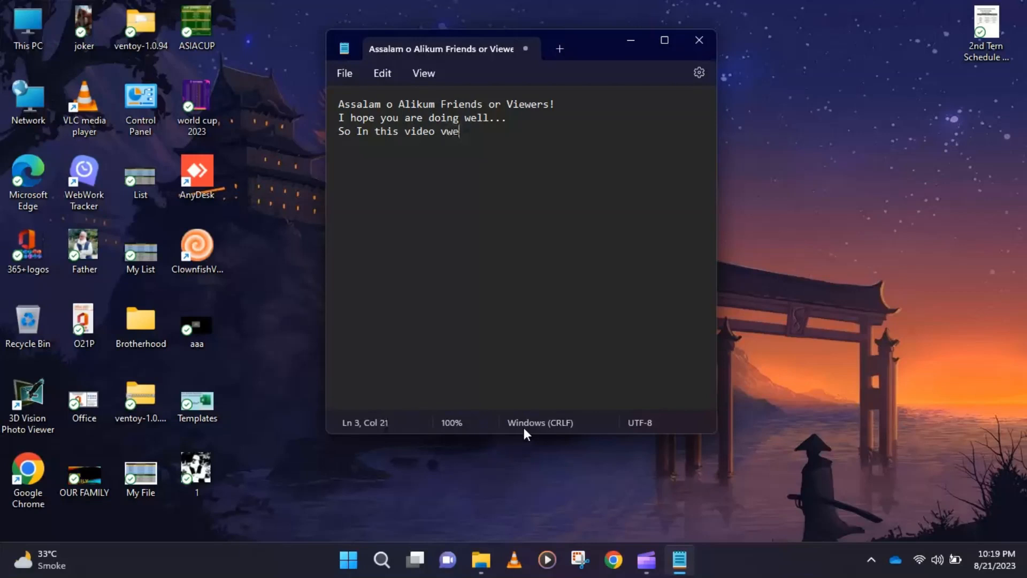
key("BackSpace")
key("BackSpace")
key("BackSpace")
type("we can")
type("see that How ")
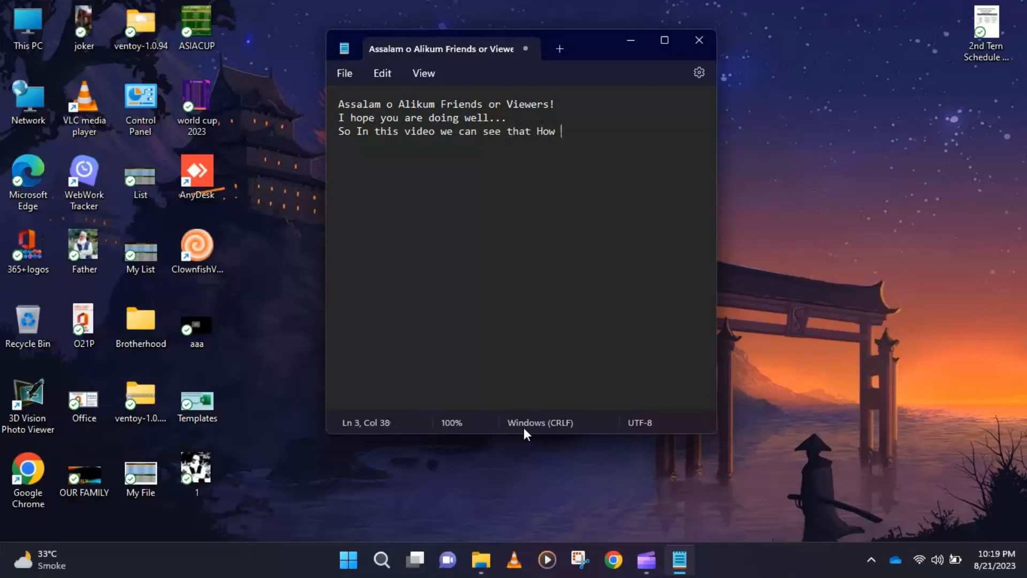
type("to i")
key("BackSpace")
type("d")
key("BackSpace")
type("download and ")
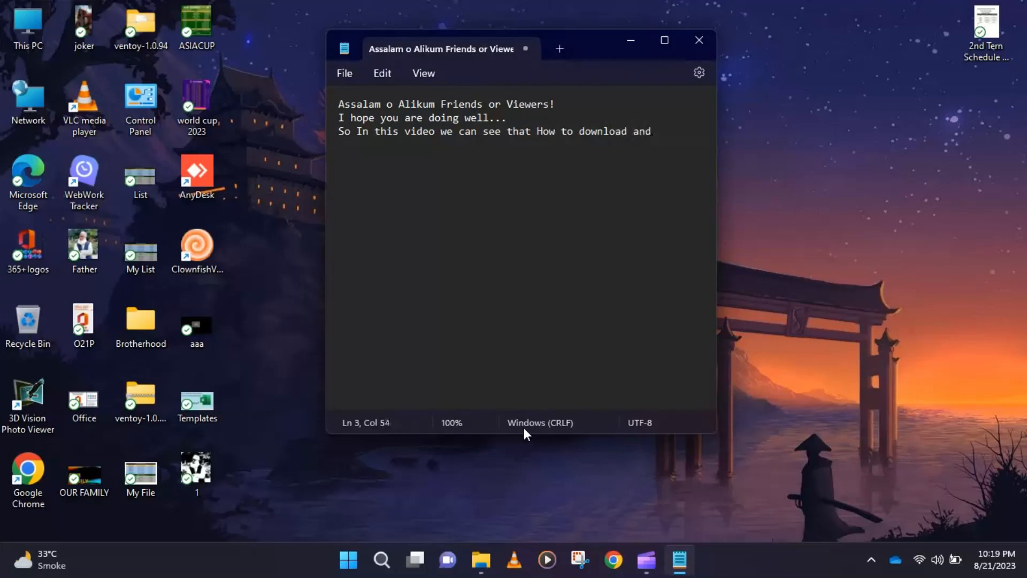
type("Install")
key("Return")
Add the lines "MS Office 2021 Professional Plus" and "With Lifetime Activated...", followed by a blank line
type("MS Offic")
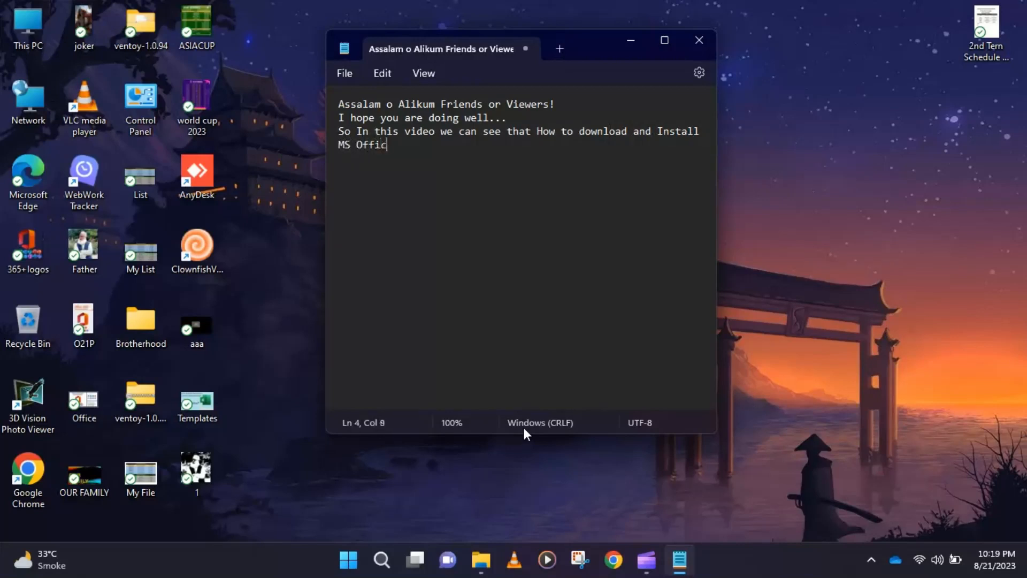
type("e 2021 Professio")
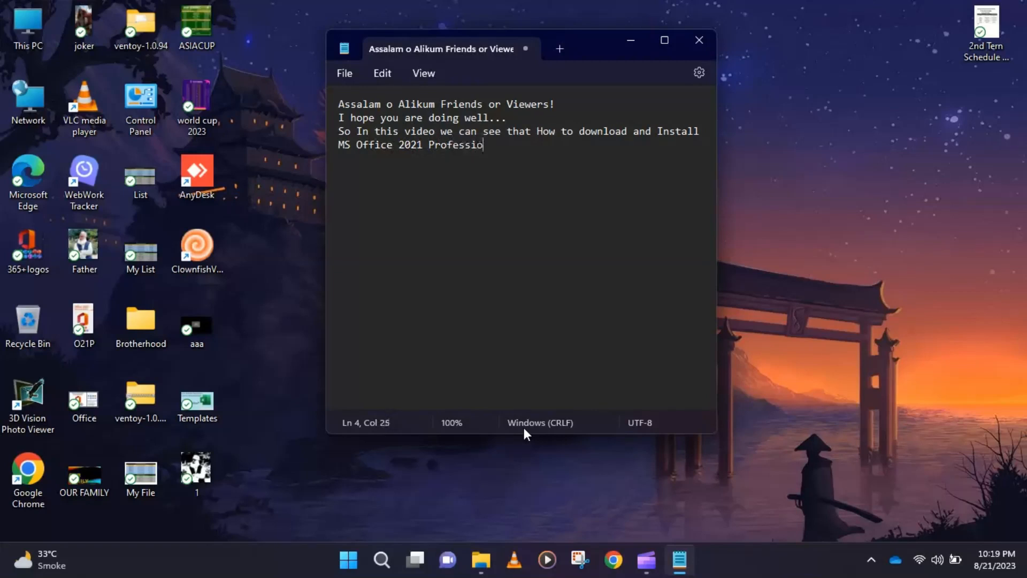
type("nal Plus")
key("Return")
type("With Li")
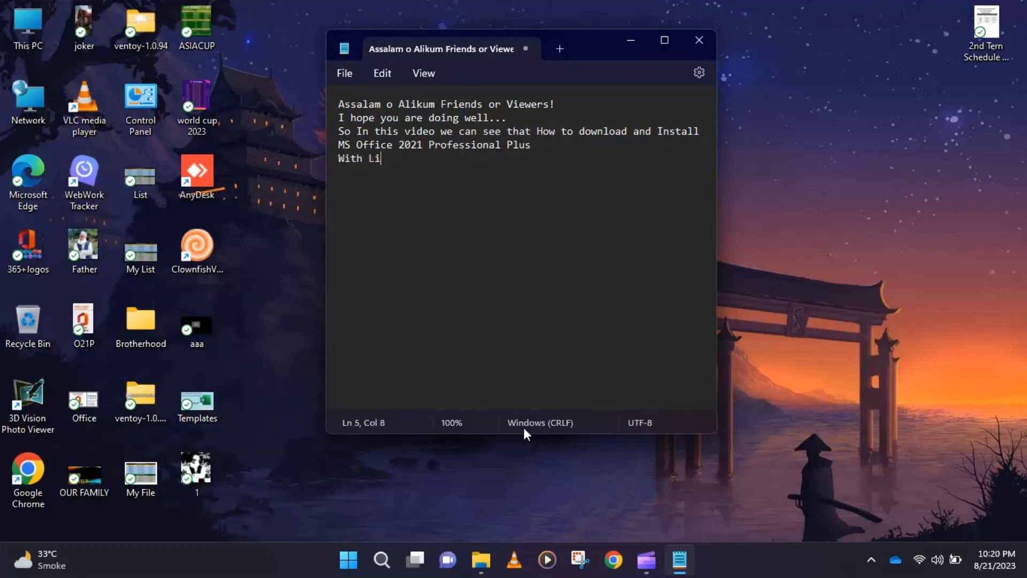
type("fetime Activated")
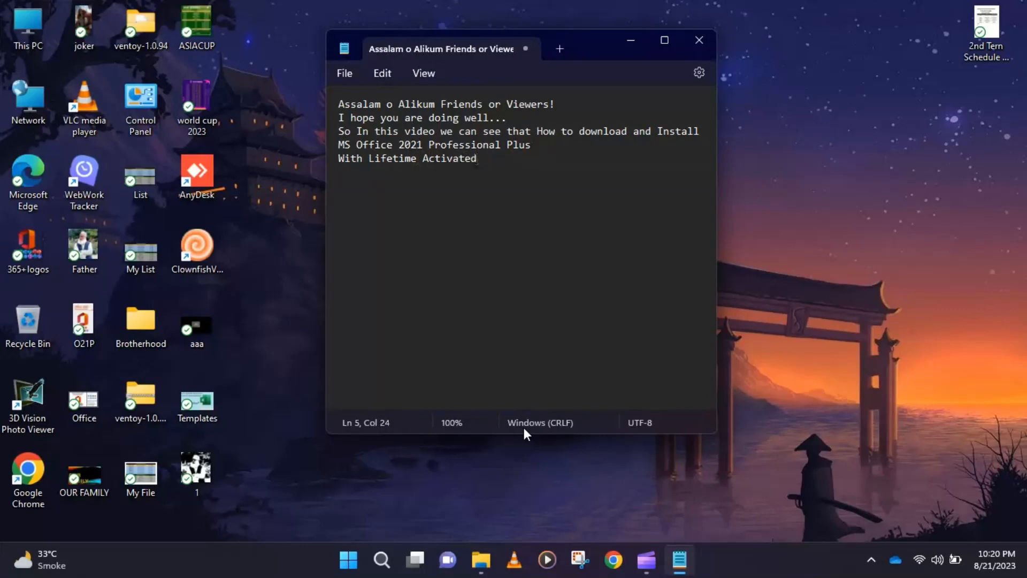
type("/")
key("BackSpace")
type("...")
key("Return")
key("Return")
Add the line "So start our video Now..." followed by a blank line
type("So start our video No")
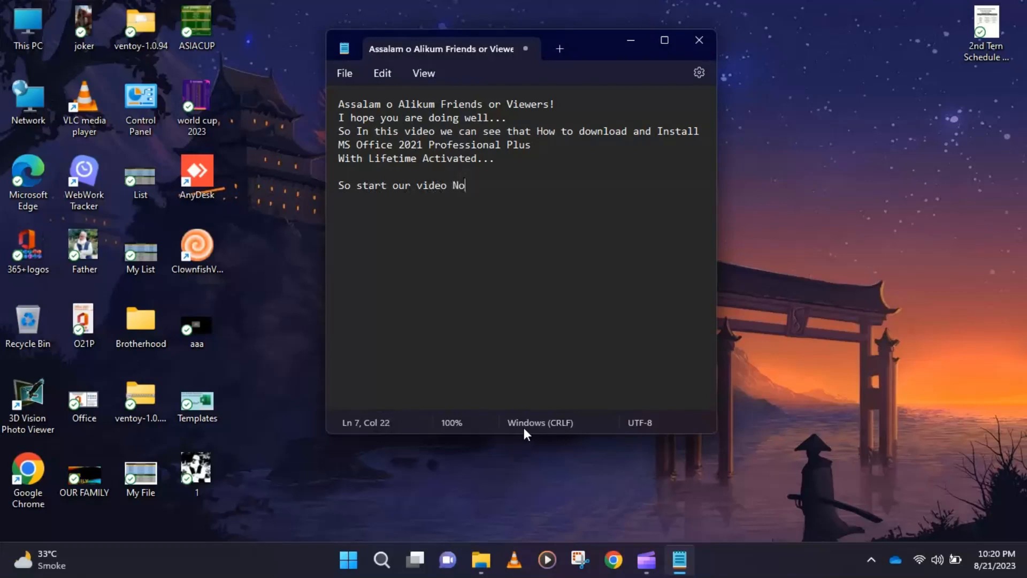
type("w...")
key("Return")
key("Return")
Add the instruction line "First open Google Chrome or Any Browser..." to the note
type("F")
type("irst ")
type("s")
key("BackSpace")
type("open Googl")
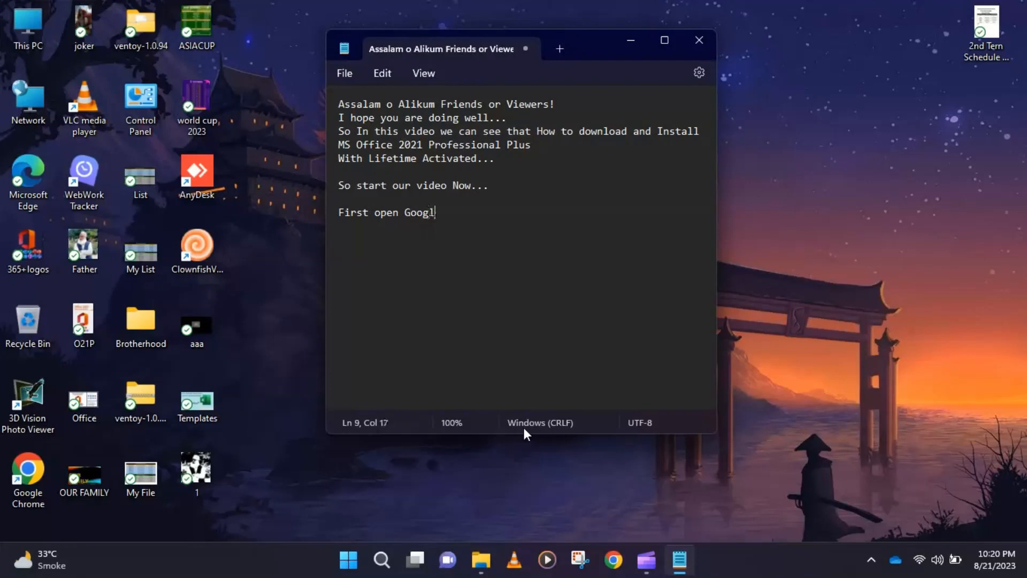
type("e Chrome or Any ")
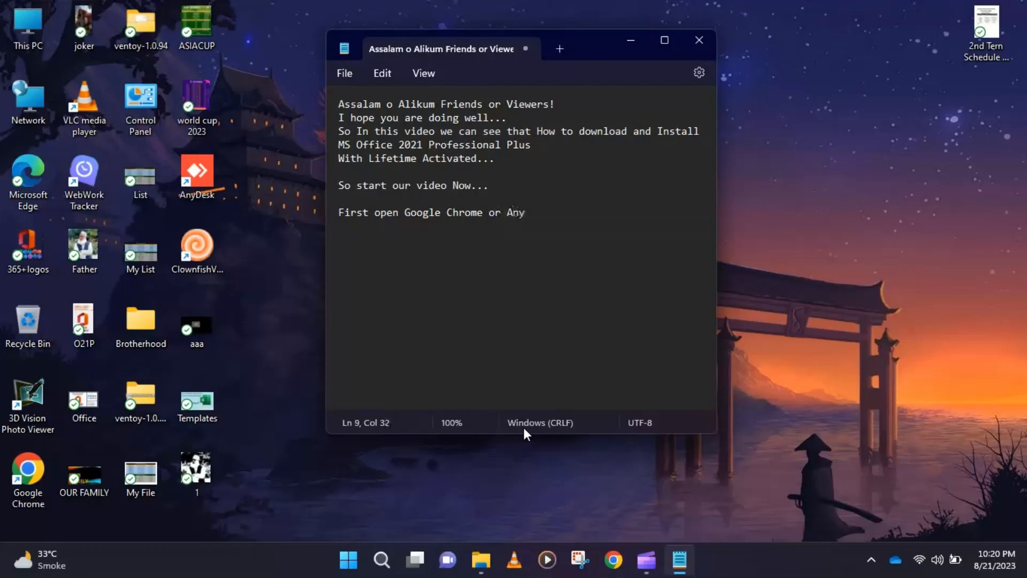
type("Browser...")
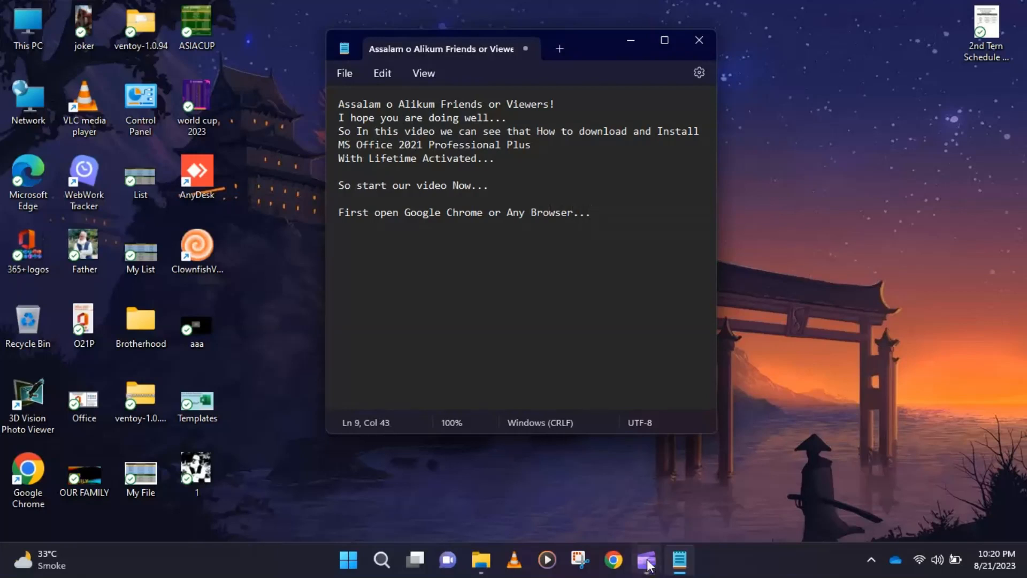
Open Google Chrome with the first user profile and go to google.com
left_click(614, 559)
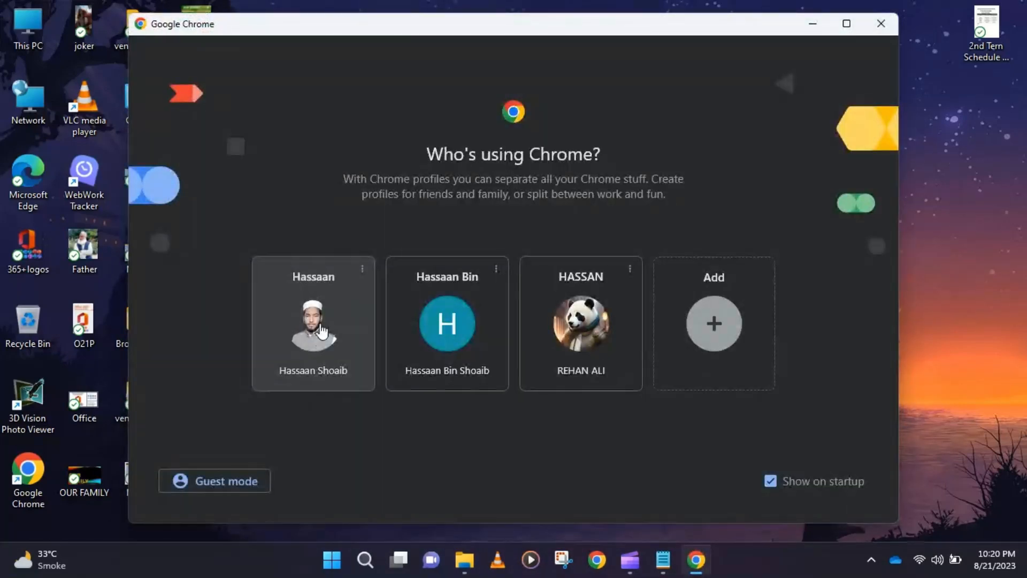
left_click(324, 327)
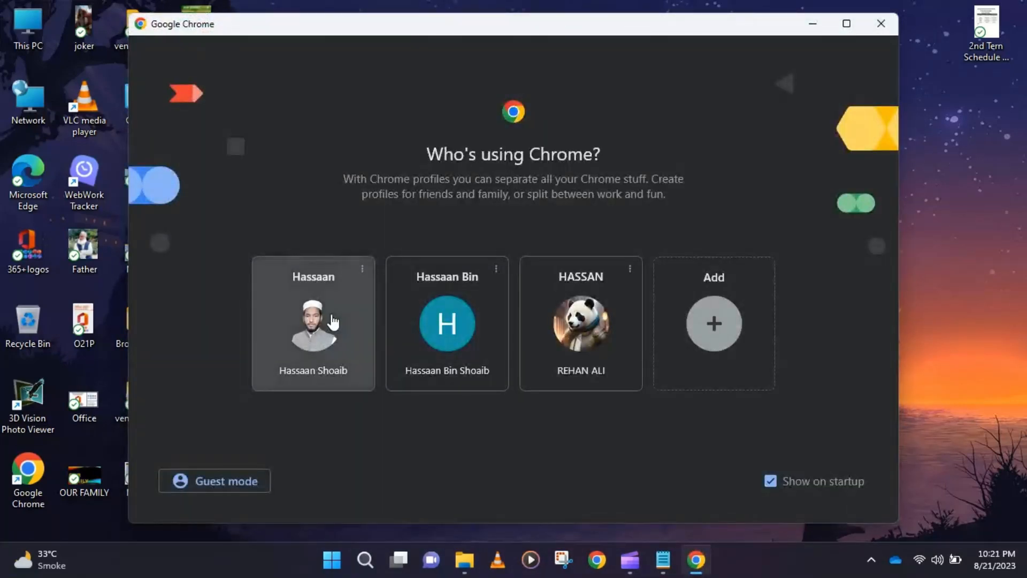
left_click(256, 41)
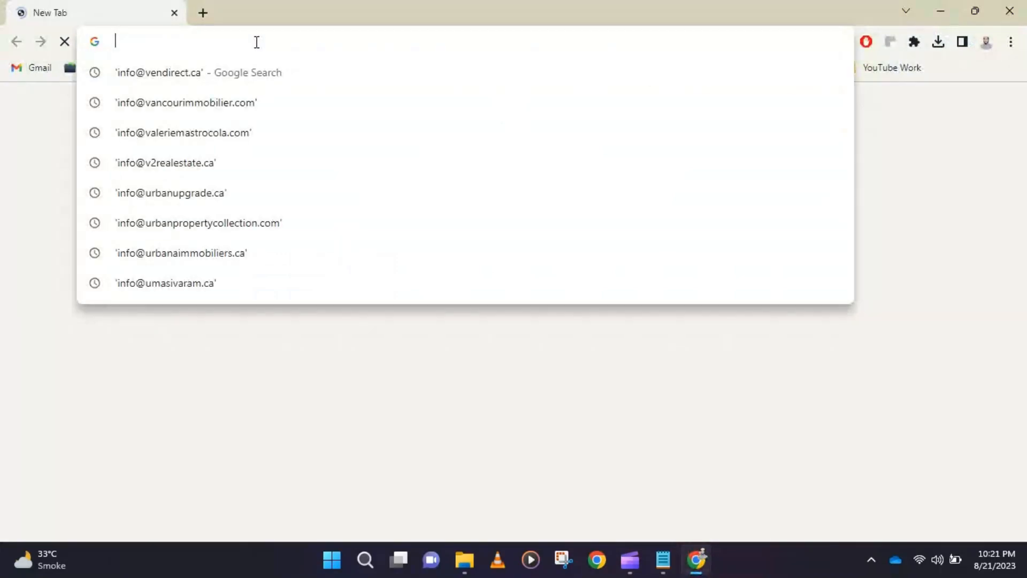
type("g")
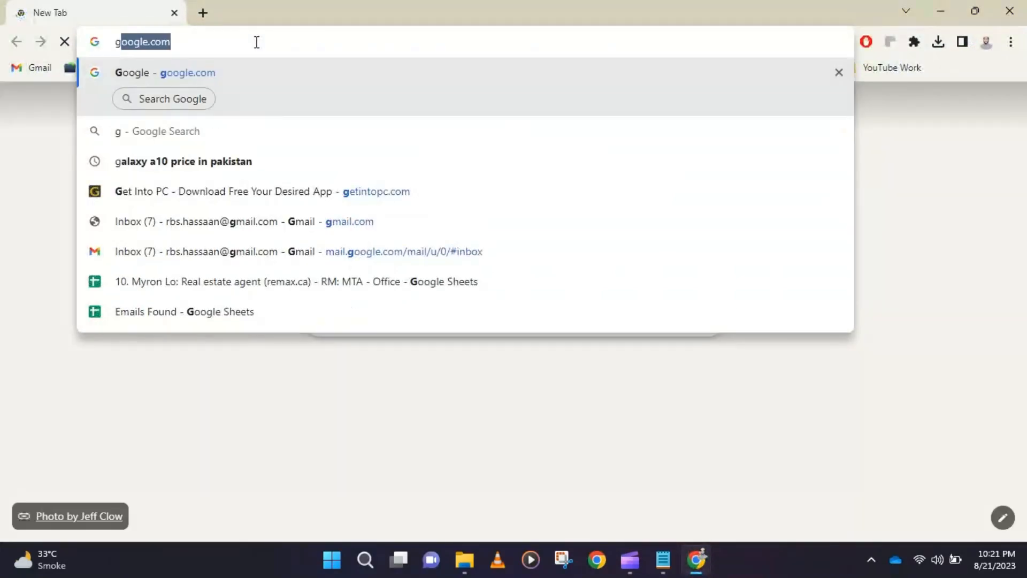
type("oogle")
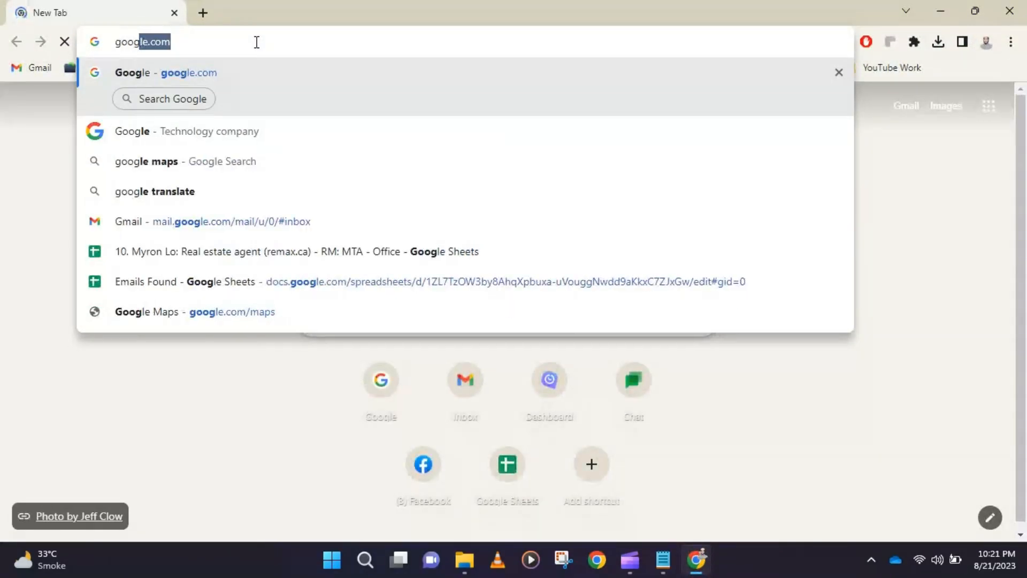
type(".com")
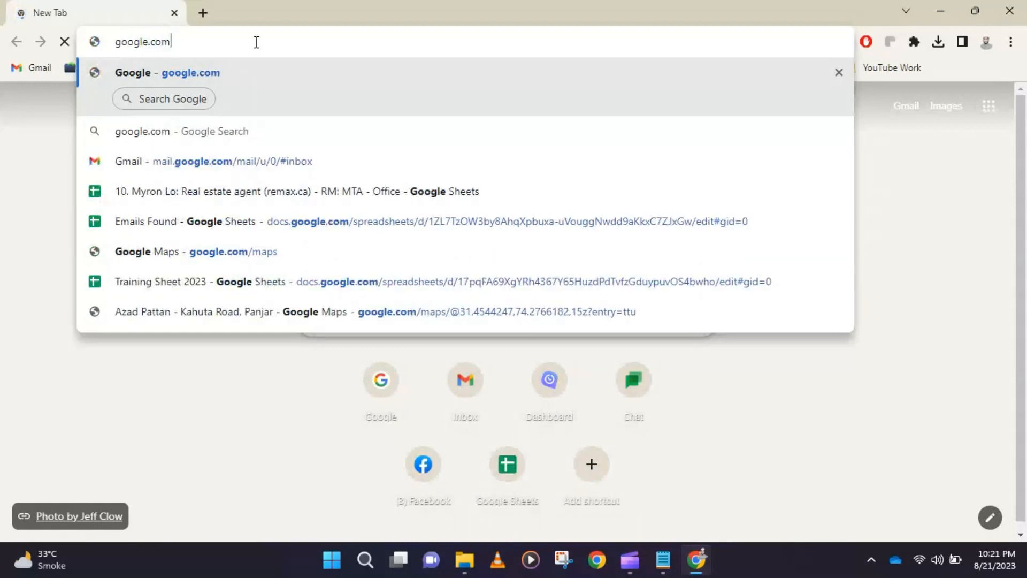
key("Return")
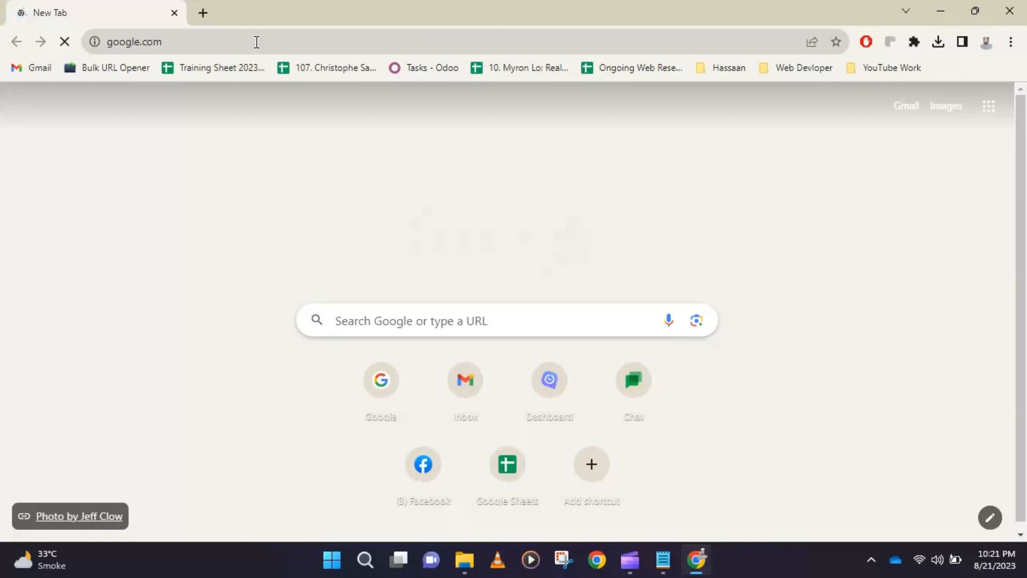
Switch back to Notepad and add the line Search "Office Customization Tool" after a blank line
left_click(663, 563)
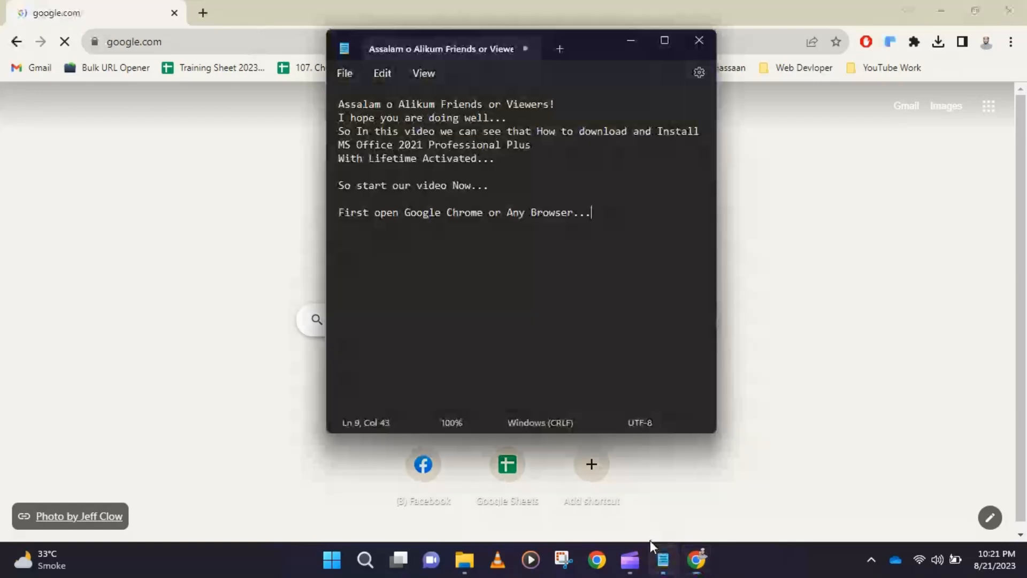
key("Return")
key("Return")
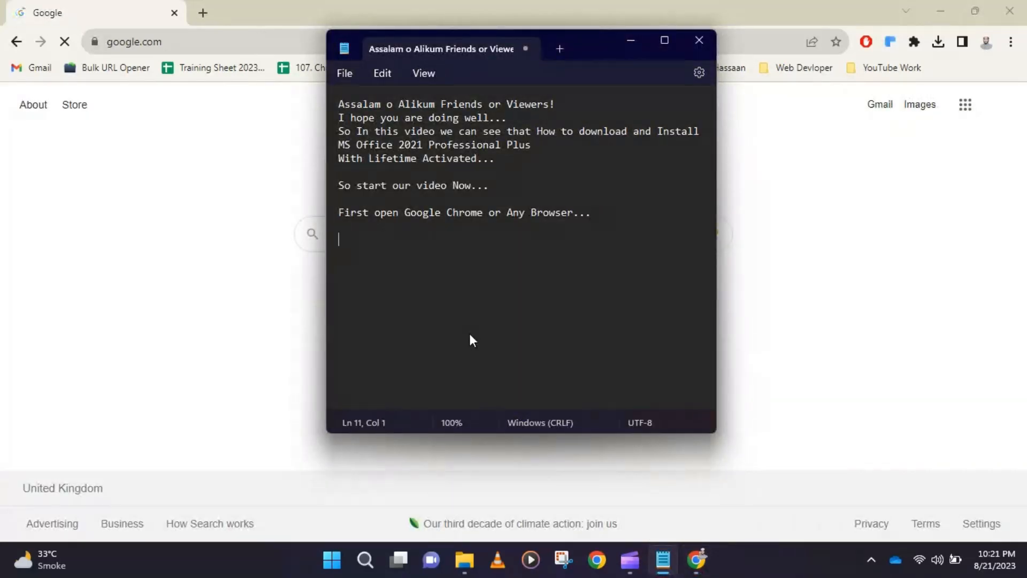
type("Search ")
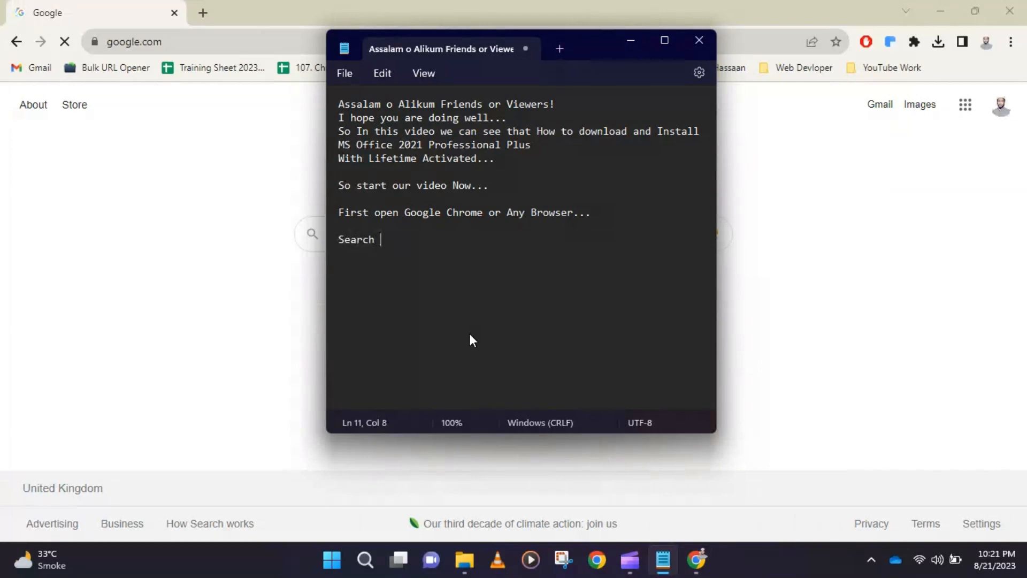
type("\"Office Customiza")
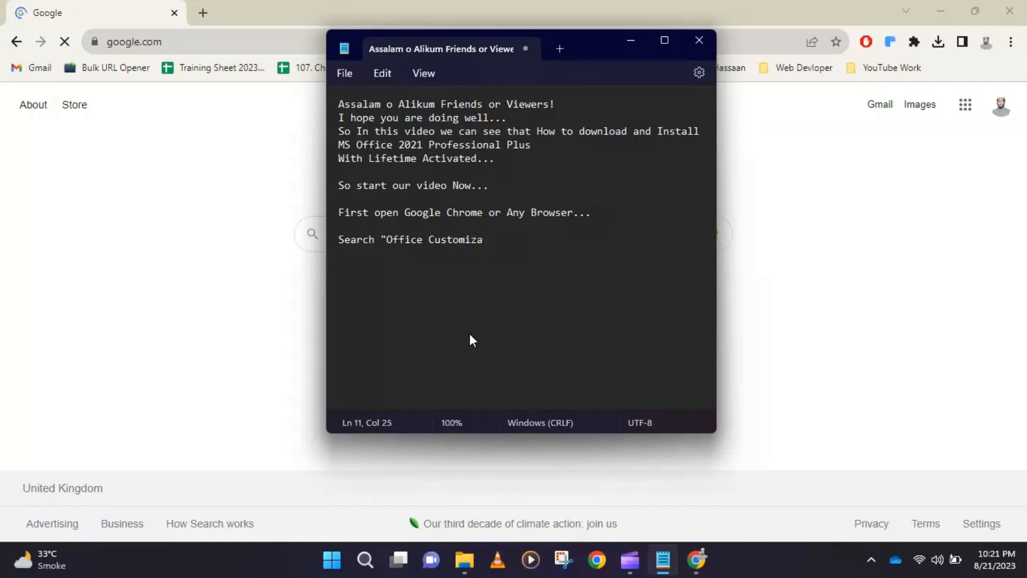
type("tion Tool")
Copy the phrase Office Customization Tool from inside the quotation marks in the last line
key("Left")
key("ctrl+shift+Left")
key("ctrl+shift+Left")
key("ctrl+shift+Left")
key("ctrl+c")
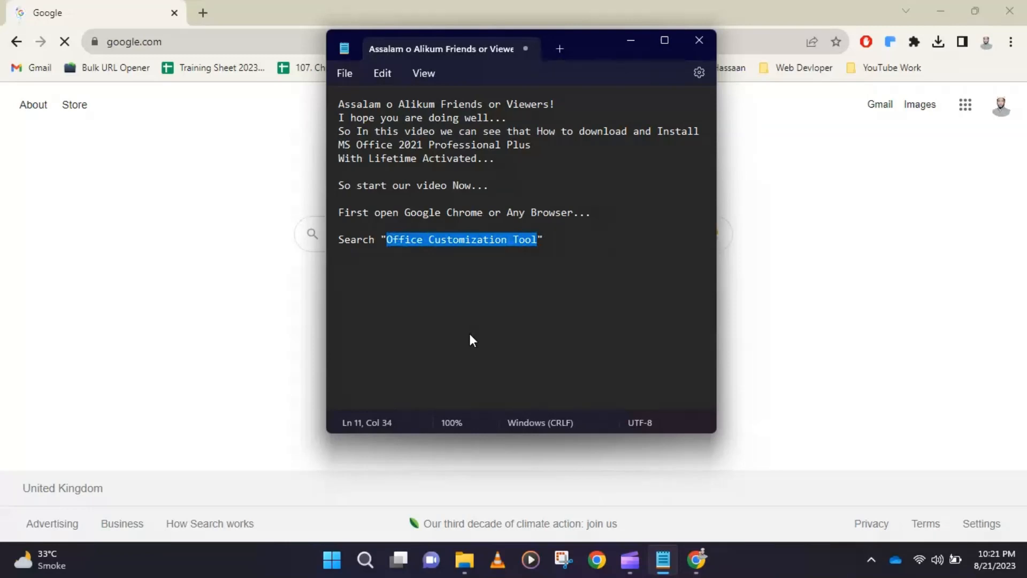
Add "..." after the closing quotation mark of the Search line in the note, followed by a blank line
left_click(553, 248)
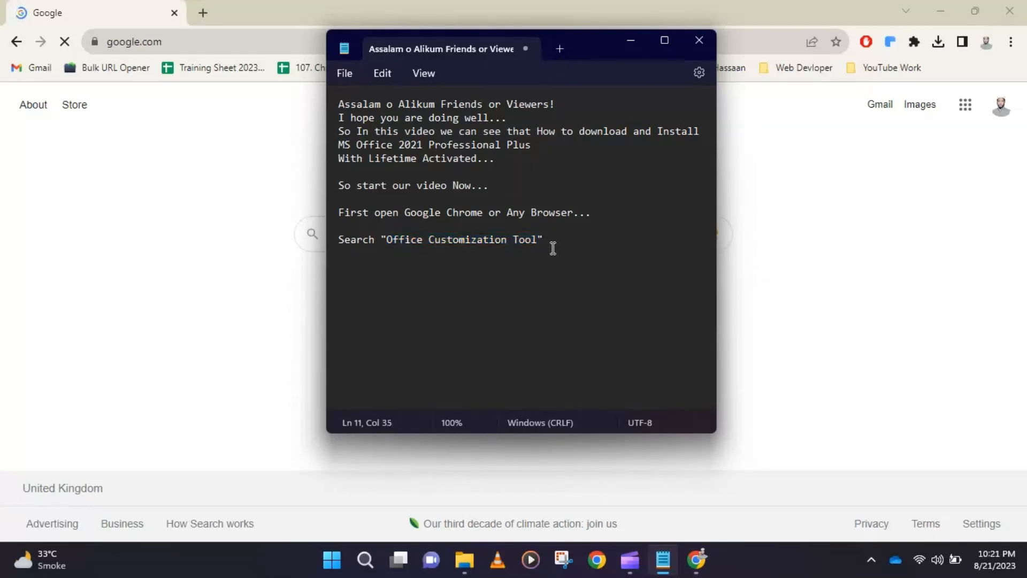
type("...")
key("Return")
key("Return")
Switch to Google Chrome and search Google for the copied phrase Office Customization Tool
left_click(247, 297)
left_click(364, 227)
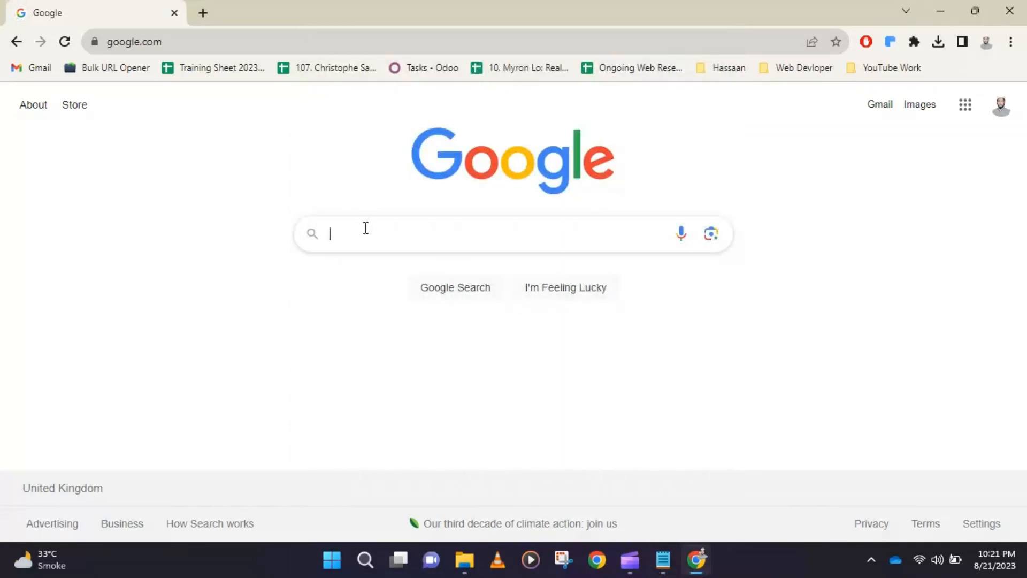
key("ctrl+v")
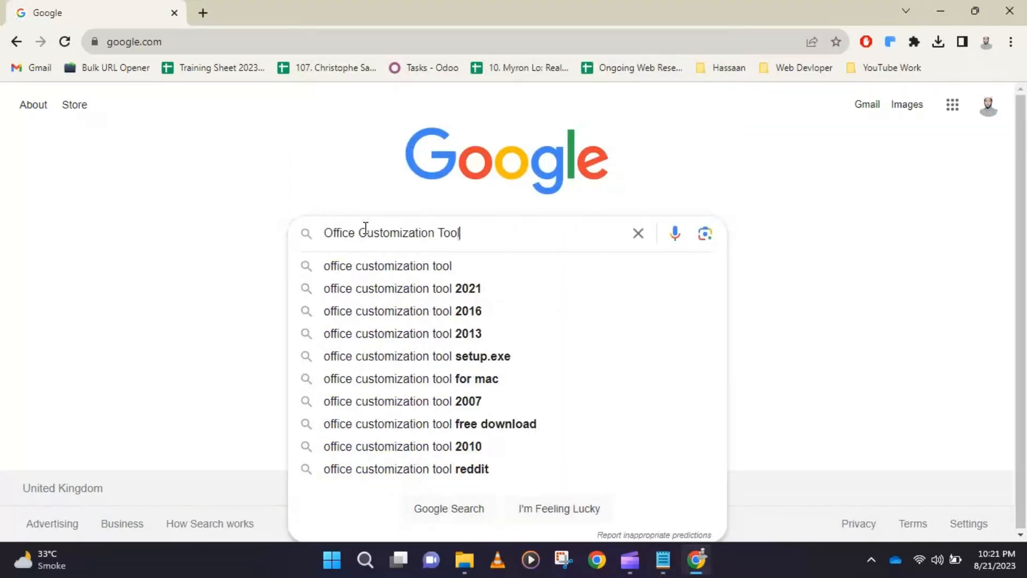
key("Return")
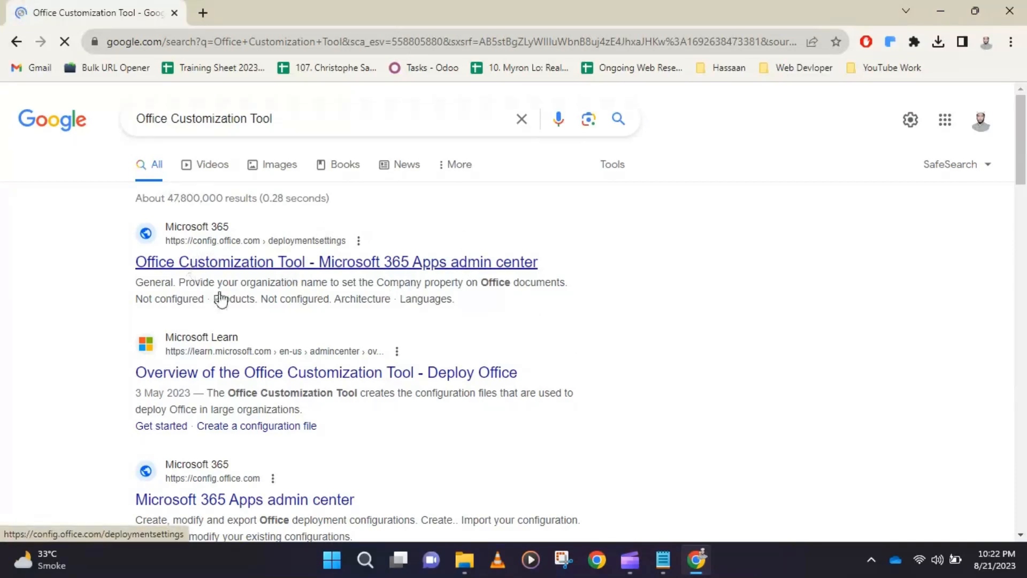
Open the result "Office Customization Tool - Microsoft 365 Apps admin center" in a new tab and switch to that tab
right_click(319, 261)
left_click(387, 269)
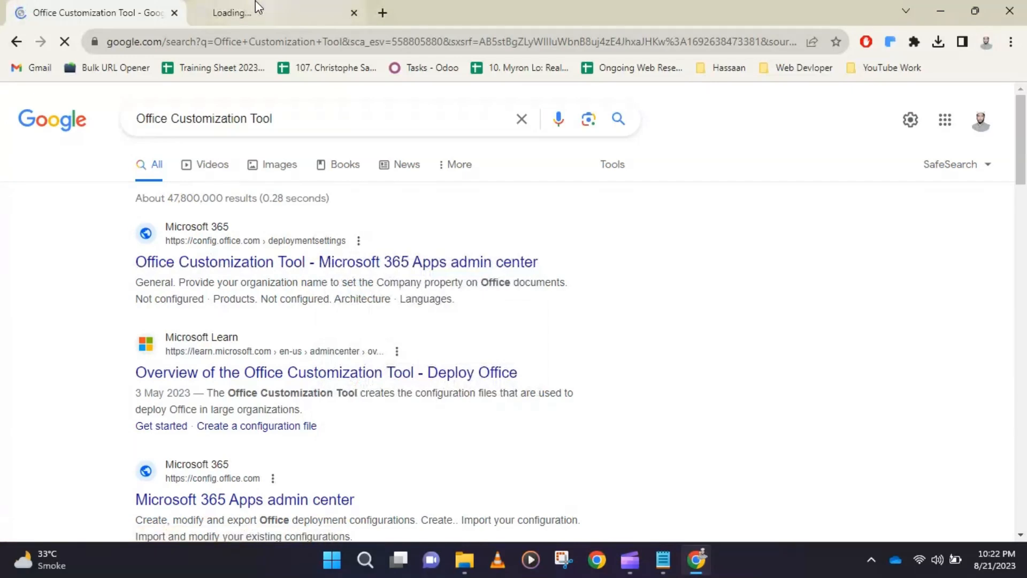
left_click(258, 6)
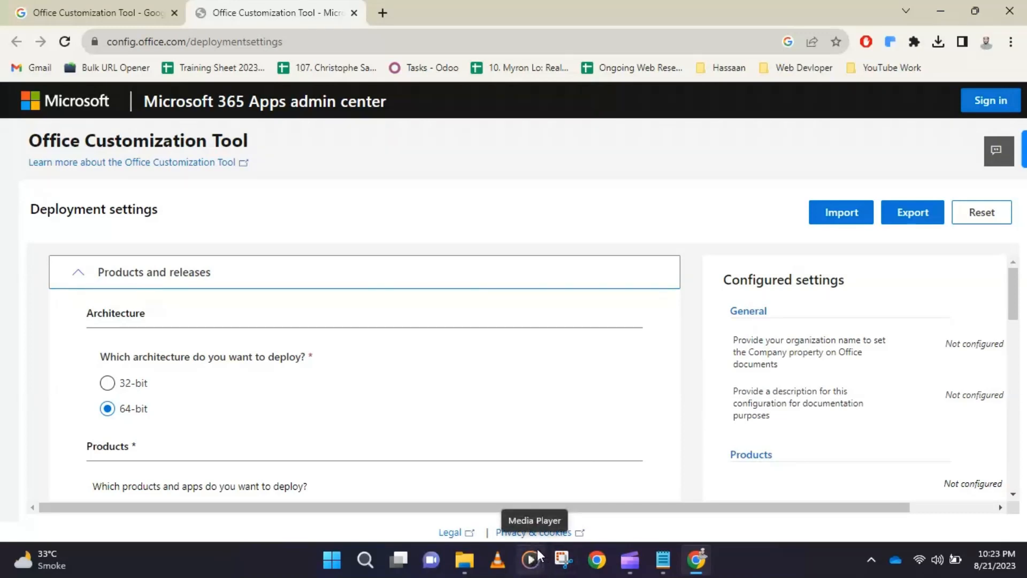
Keep the 64-bit architecture and choose Office LTSC Professional Plus 2021 - Volume License as the Office suite
scroll(355, 305, "down", 3)
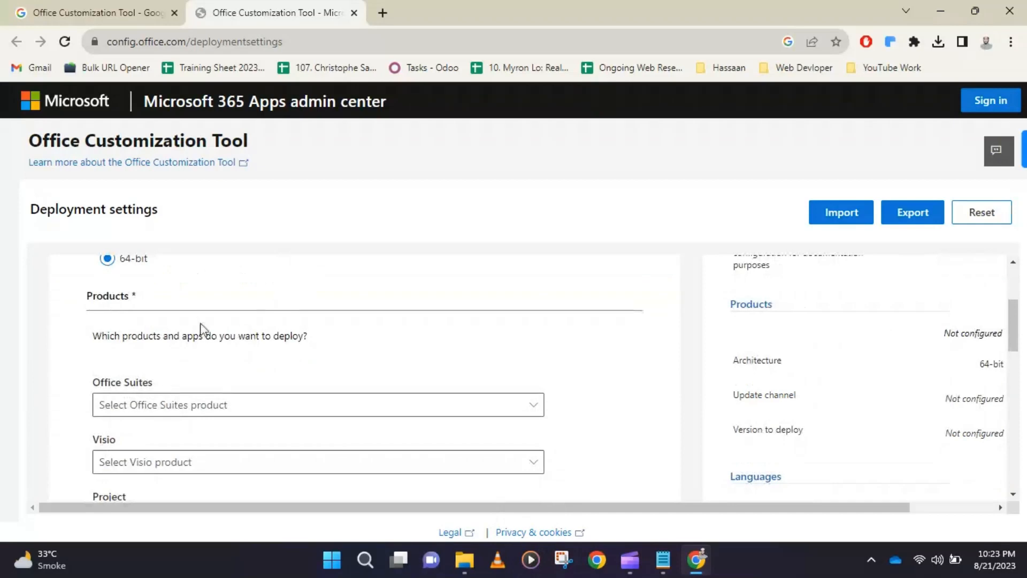
scroll(220, 397, "up", 3)
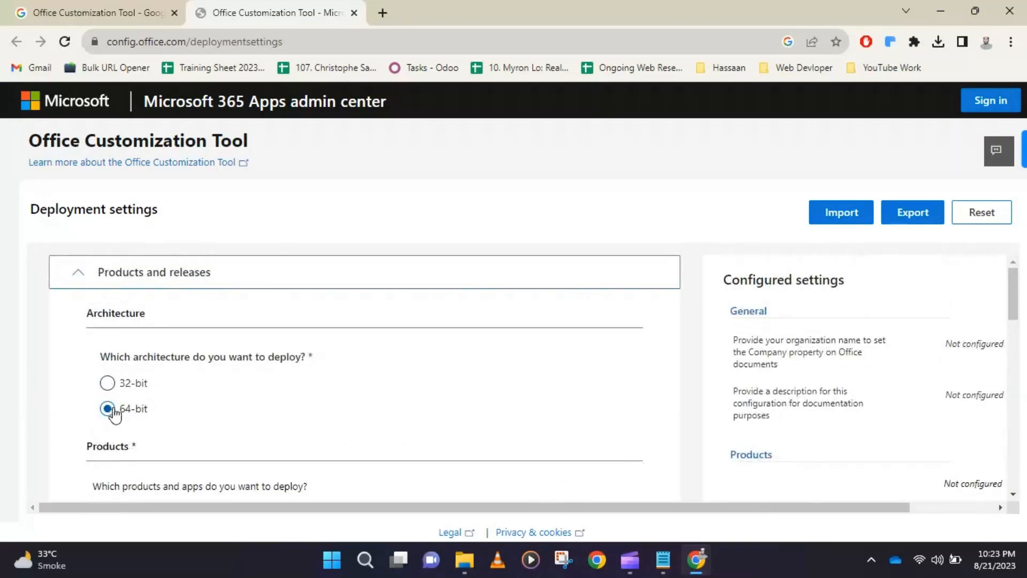
scroll(262, 337, "down", 3)
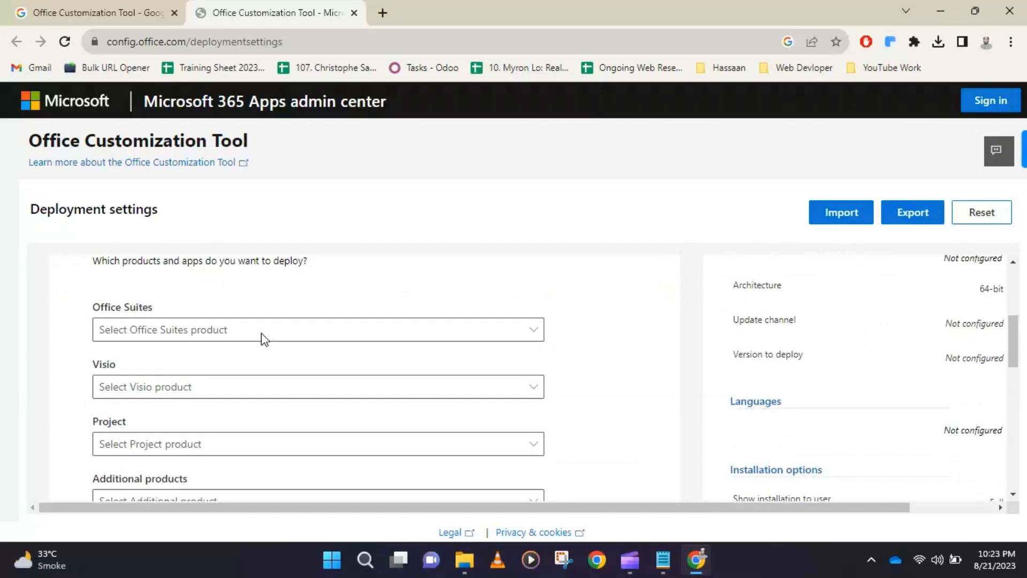
left_click(219, 334)
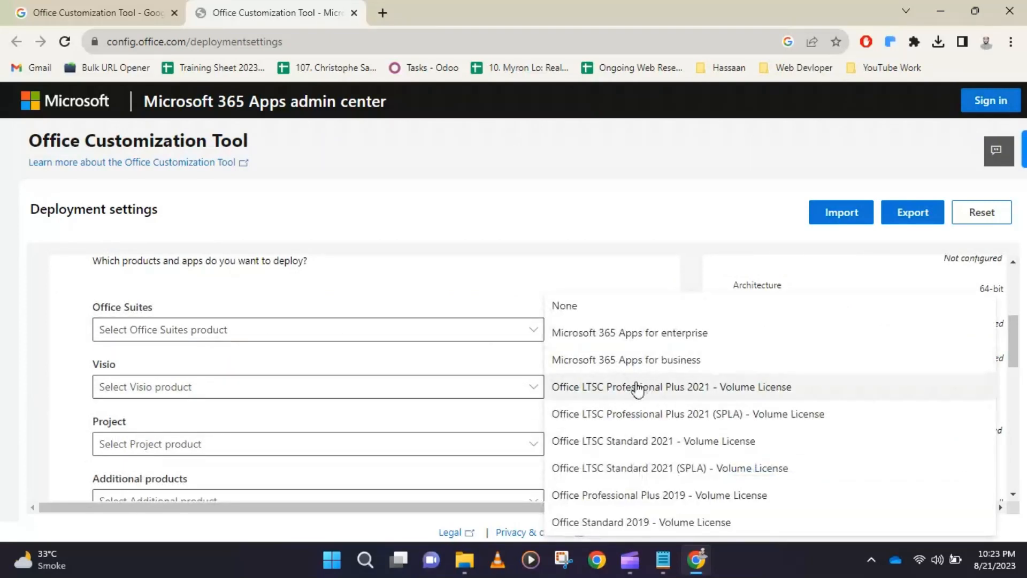
left_click(595, 388)
Exclude Teams from the apps being deployed and continue to the Language section
scroll(390, 396, "down", 3)
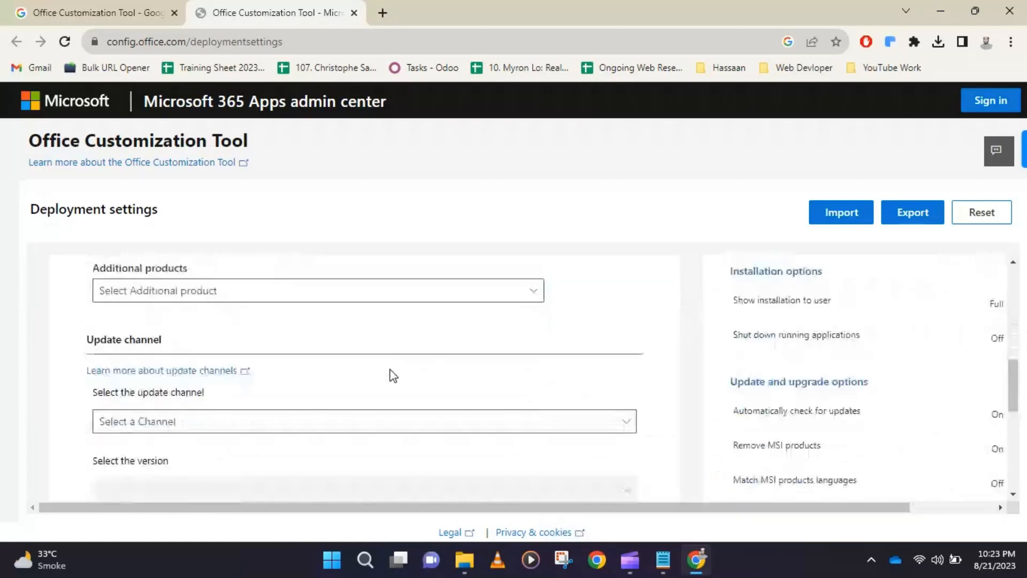
scroll(291, 374, "down", 3)
left_click(150, 420)
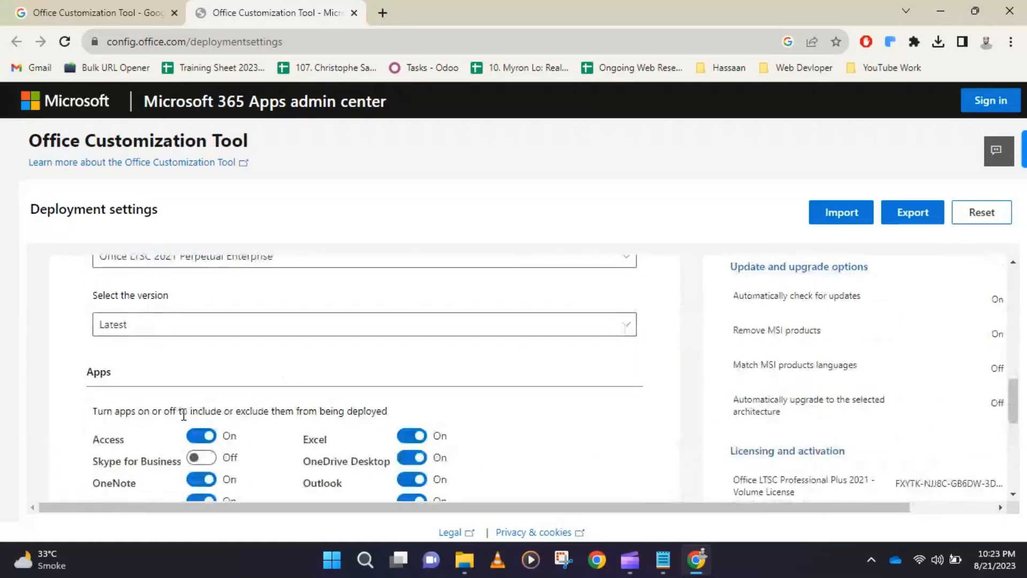
scroll(161, 420, "down", 4)
scroll(211, 321, "up", 1)
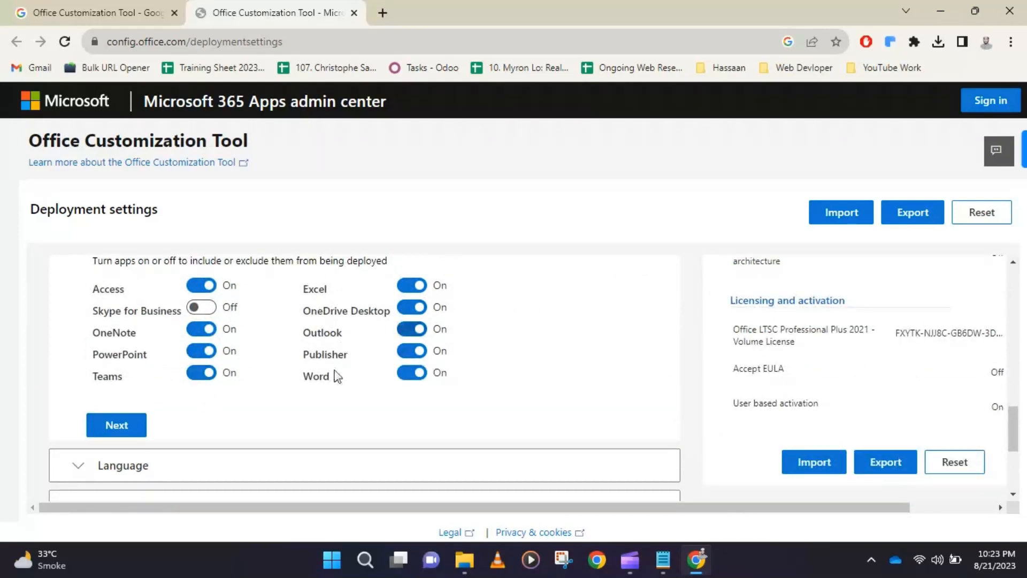
left_click(203, 373)
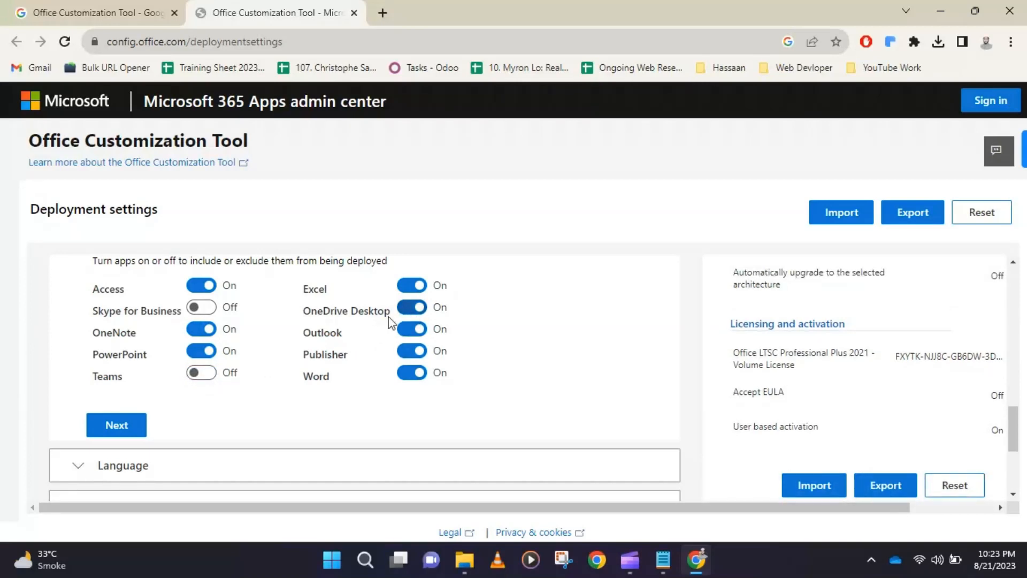
left_click(135, 428)
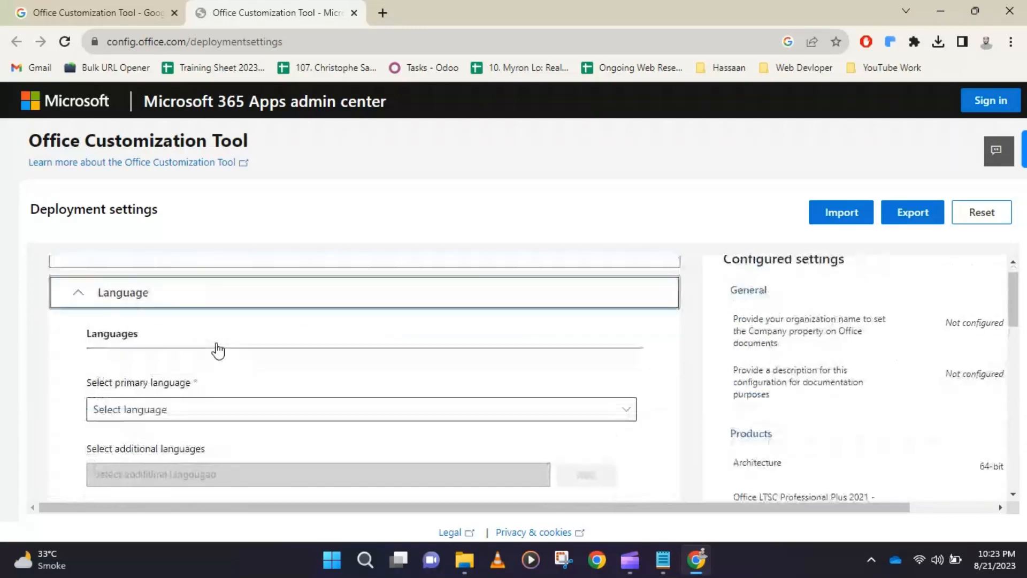
Set the primary language to English (United Kingdom) and continue to the Installation section
left_click(153, 357)
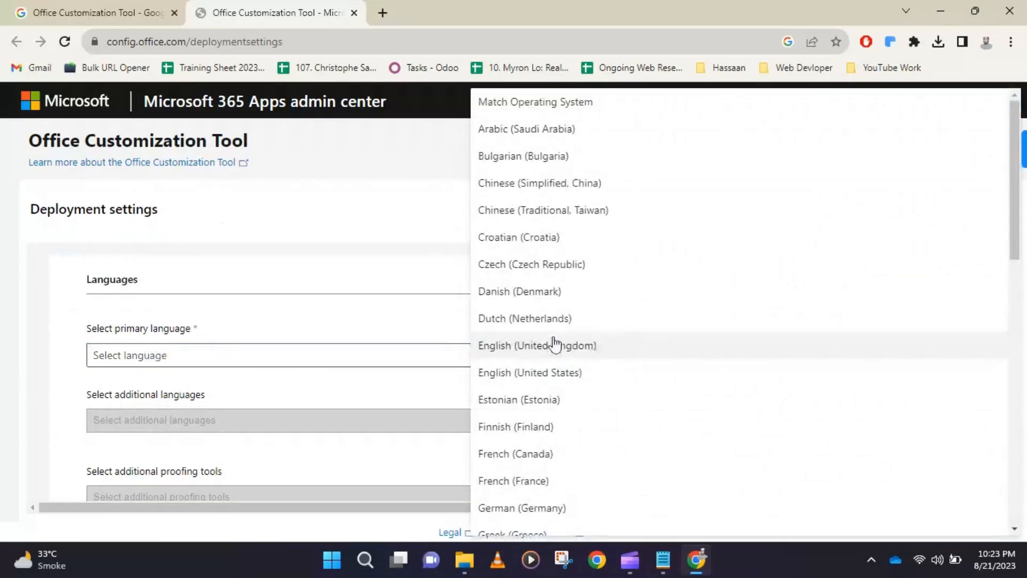
left_click(524, 347)
scroll(395, 367, "down", 5)
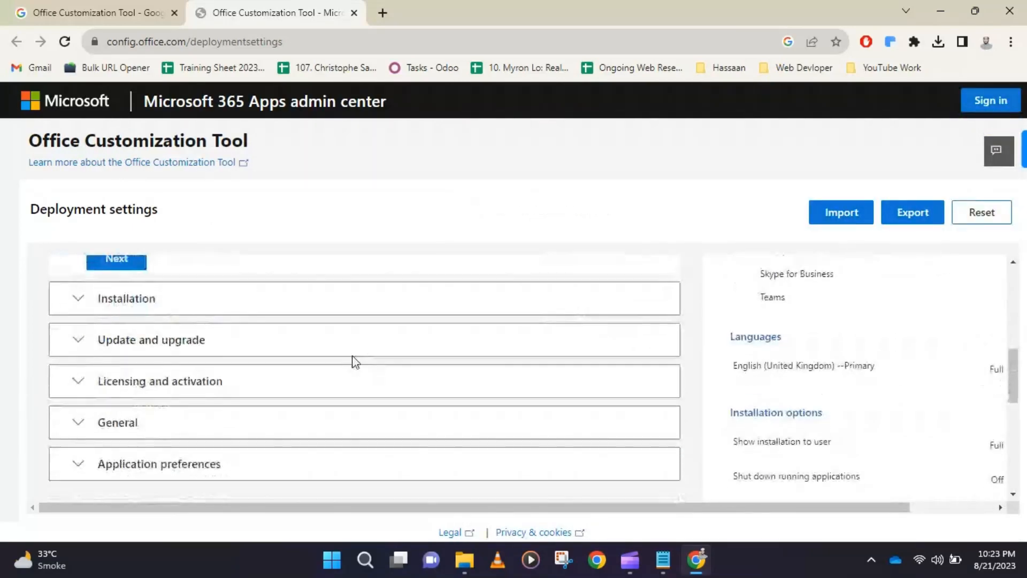
scroll(273, 354, "up", 1)
left_click(106, 341)
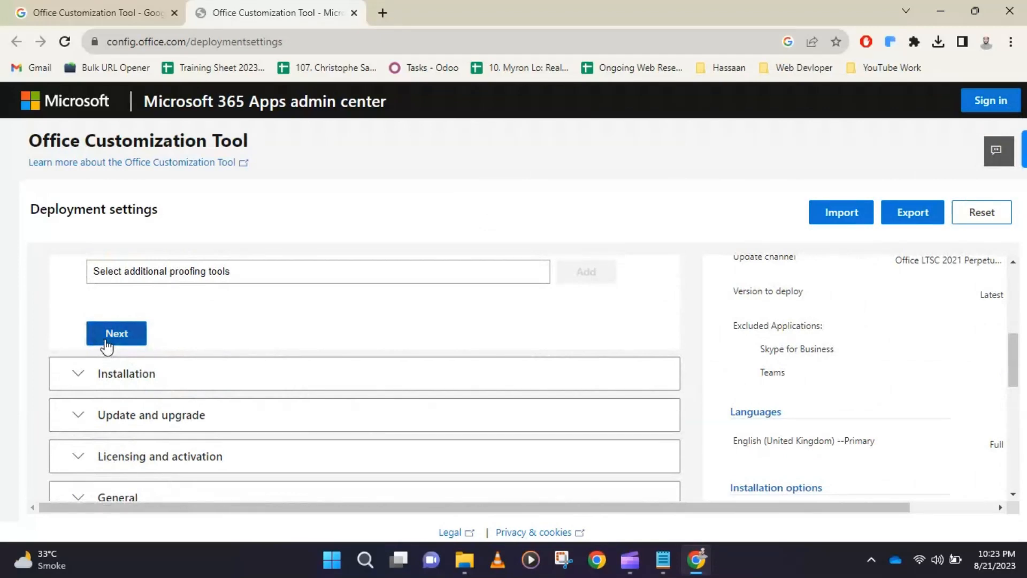
Keep the default installation options and continue to the Update and upgrade section
scroll(167, 327, "down", 3)
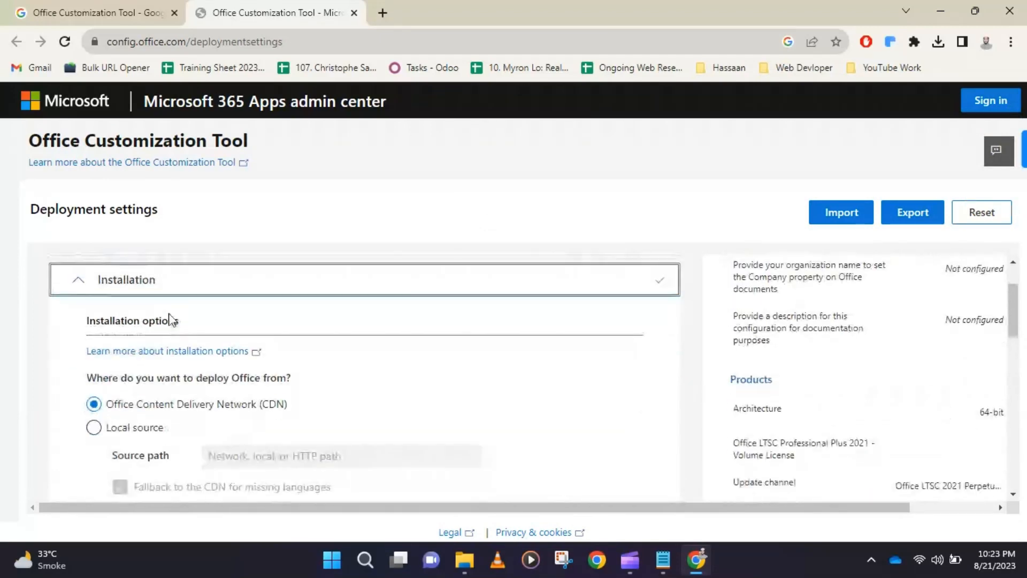
scroll(167, 343, "down", 3)
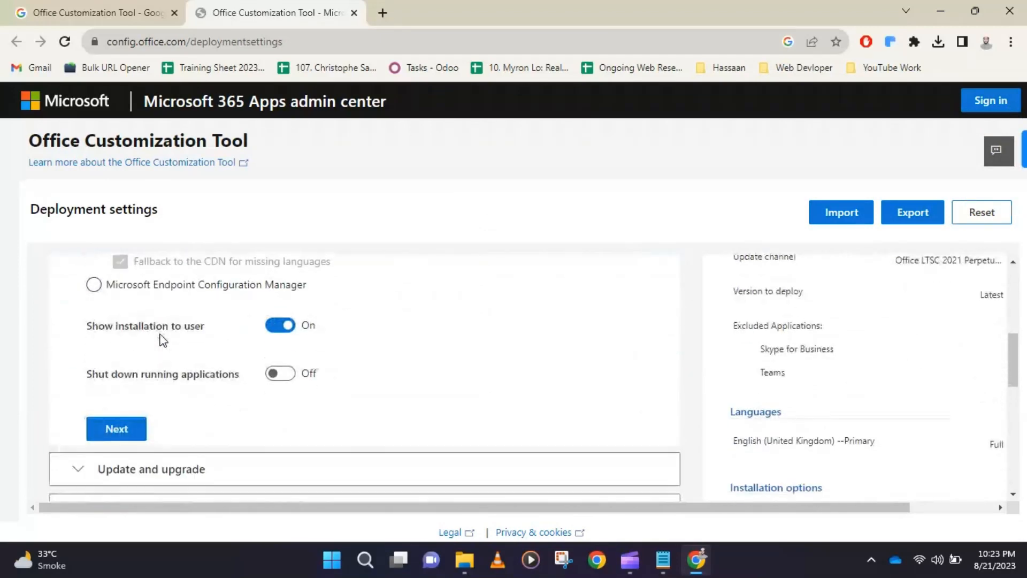
left_click(133, 430)
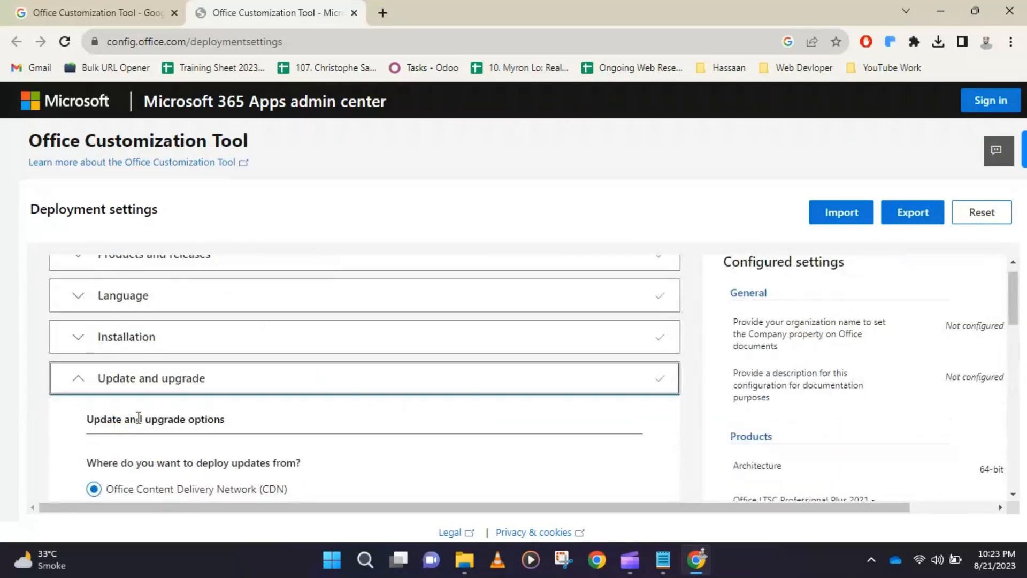
Turn off uninstalling MSI versions of Office and continue to the Licensing and activation section
scroll(155, 395, "down", 3)
scroll(202, 390, "down", 2)
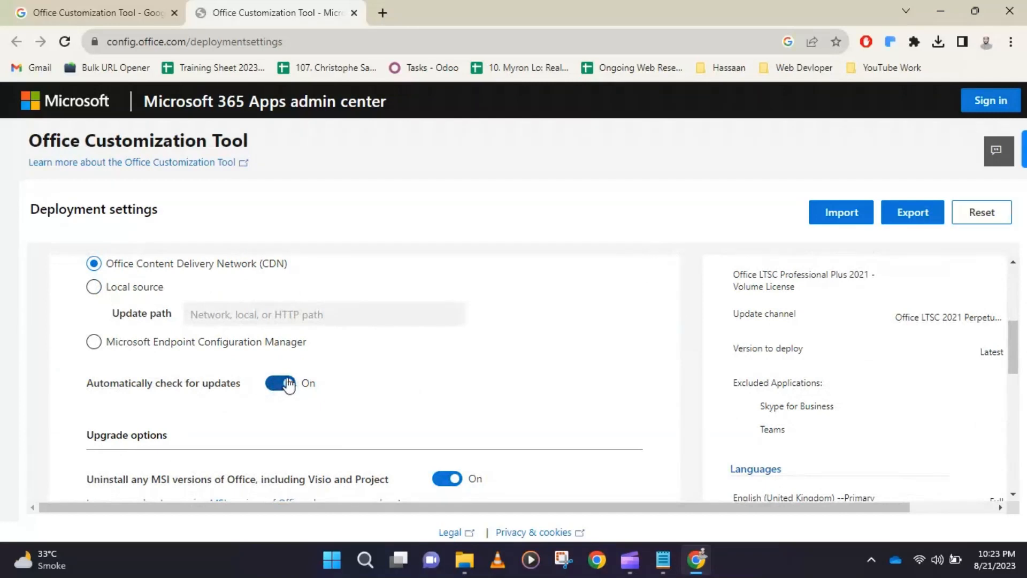
scroll(216, 402, "down", 2)
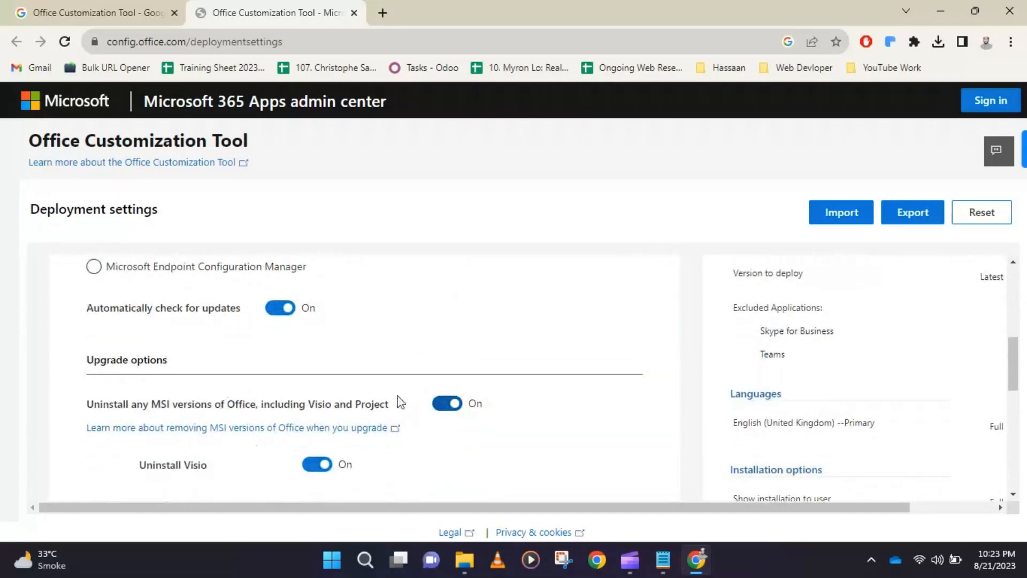
left_click(457, 406)
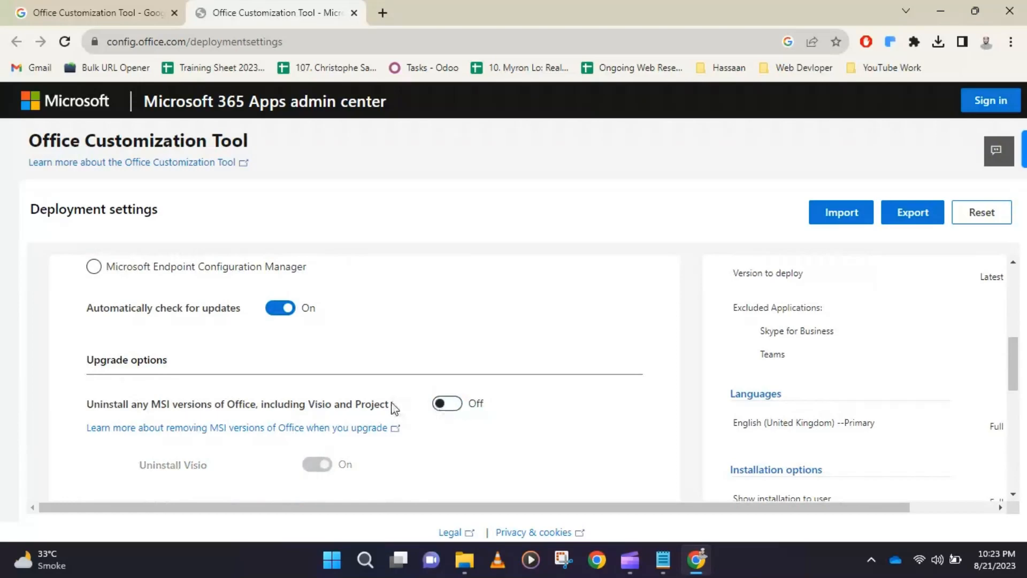
scroll(385, 409, "down", 8)
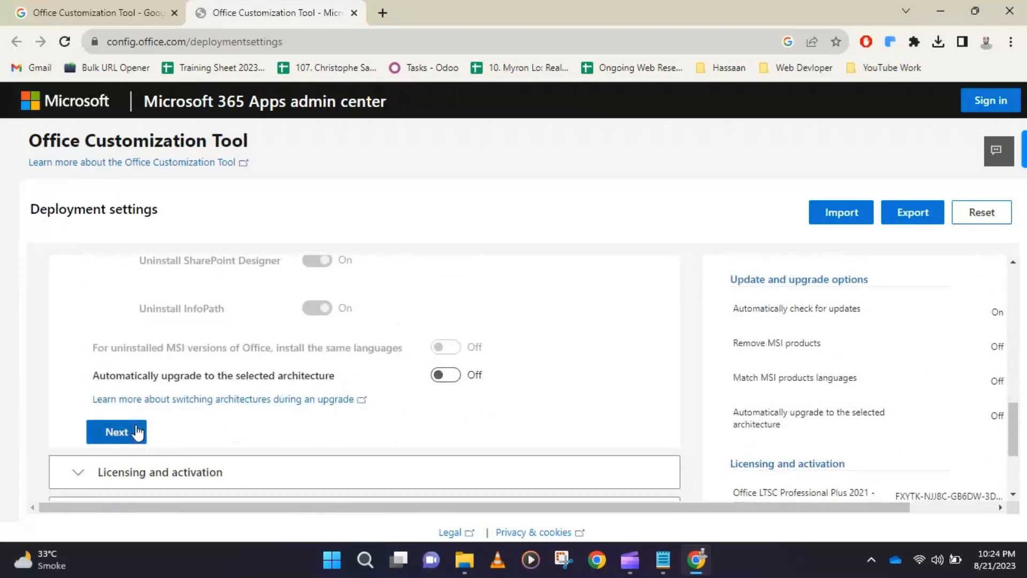
left_click(127, 431)
Keep the default KMS licensing with user based activation and continue to the General section
scroll(262, 388, "down", 2)
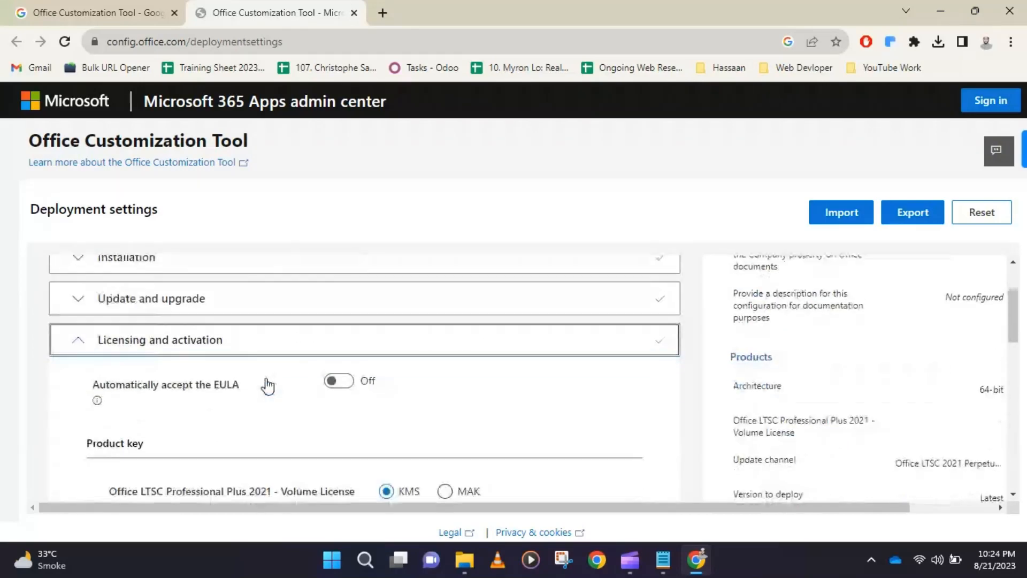
scroll(80, 361, "down", 6)
scroll(102, 357, "up", 2)
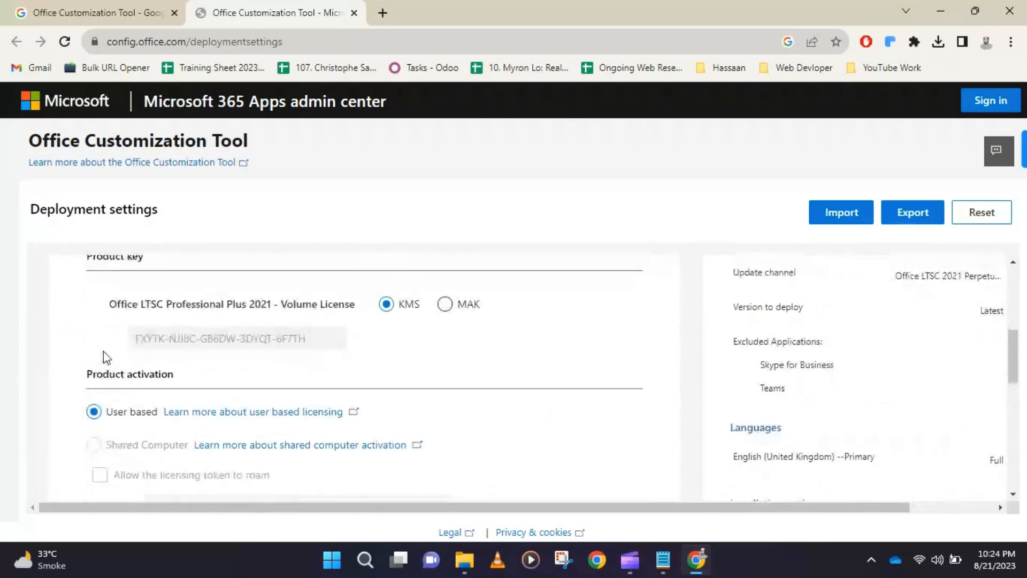
scroll(103, 355, "down", 4)
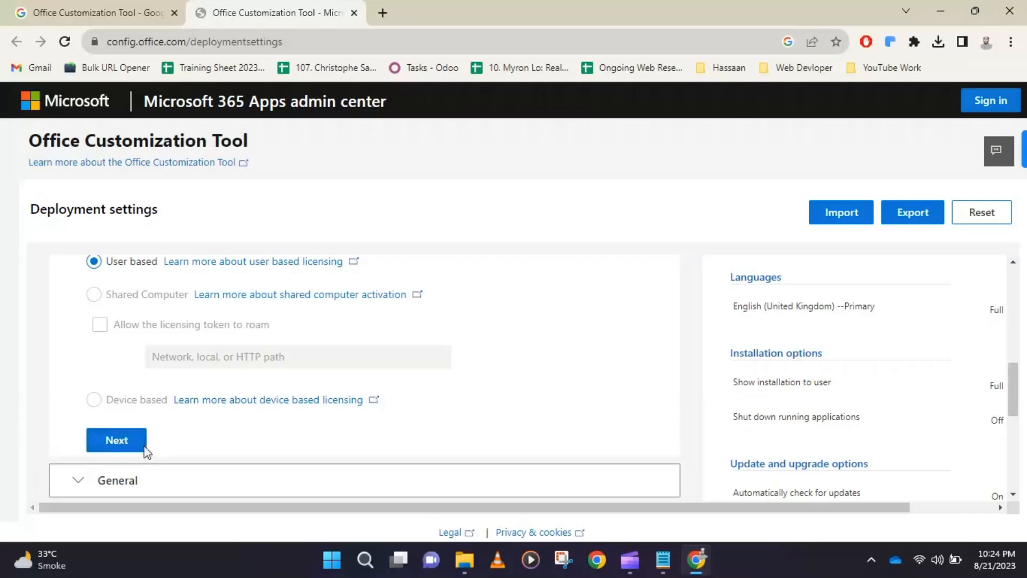
left_click(126, 448)
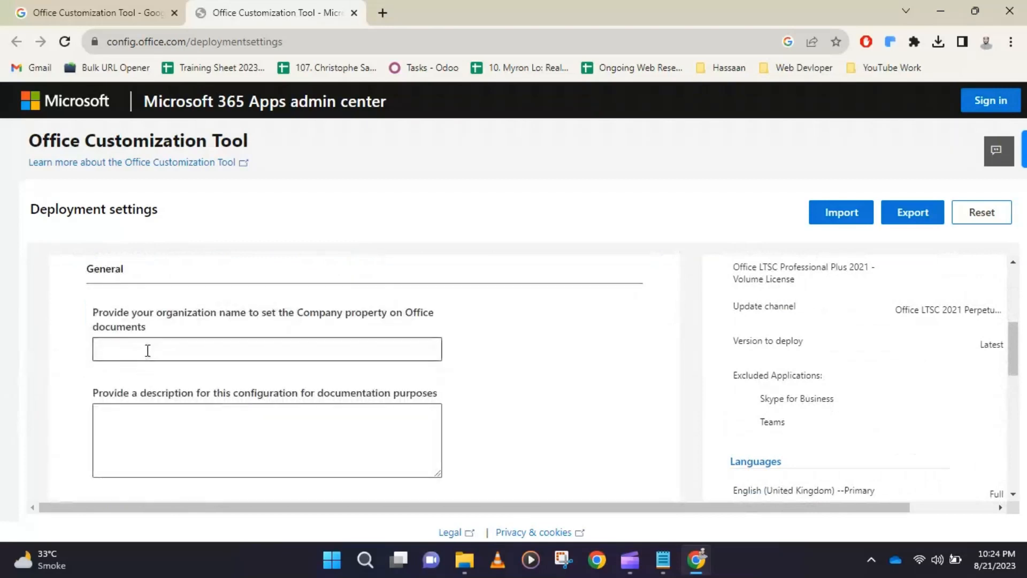
Leave the organization name and description empty and continue to the Application preferences section
scroll(148, 352, "down", 3)
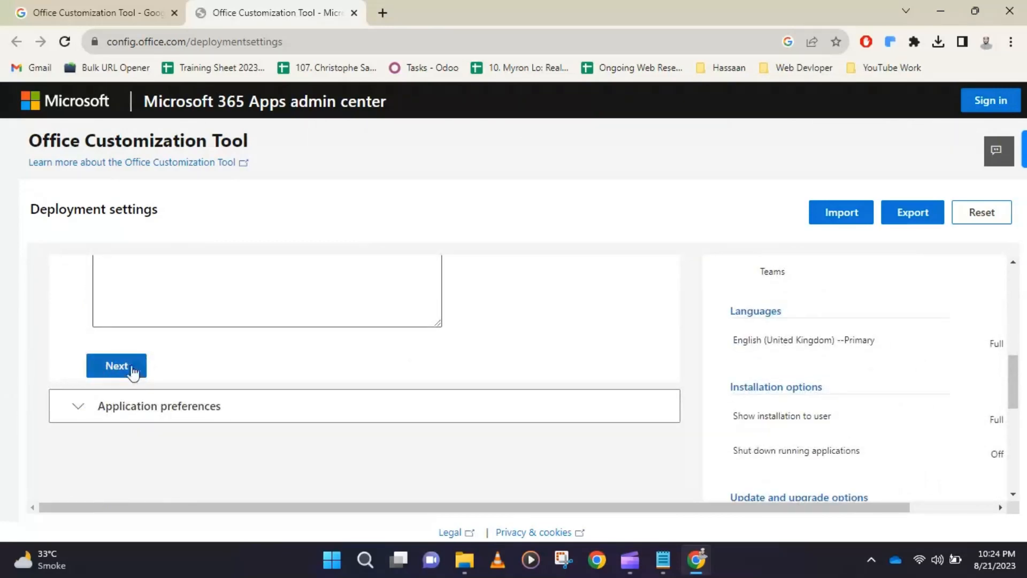
left_click(111, 368)
scroll(86, 407, "down", 2)
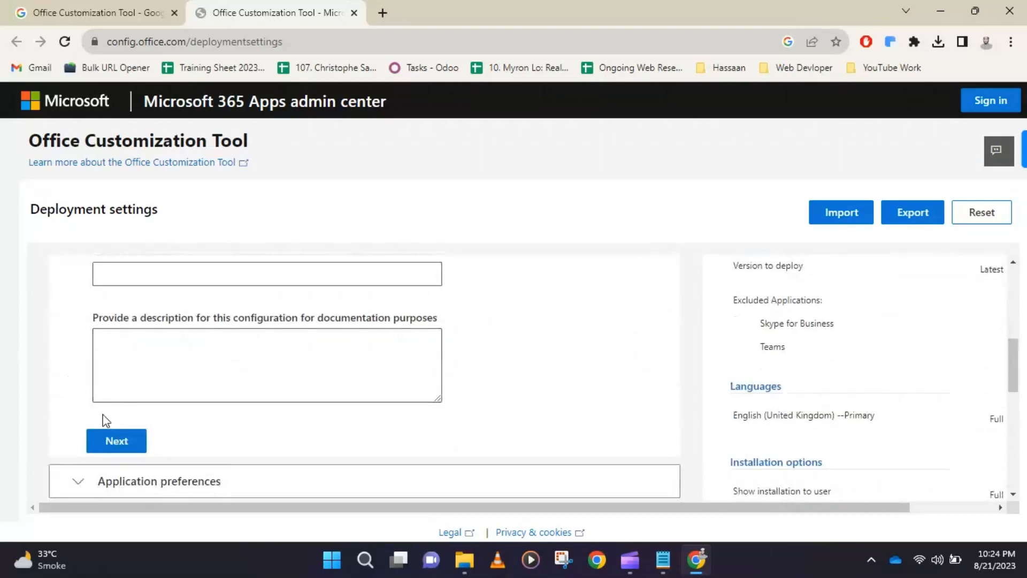
left_click(118, 437)
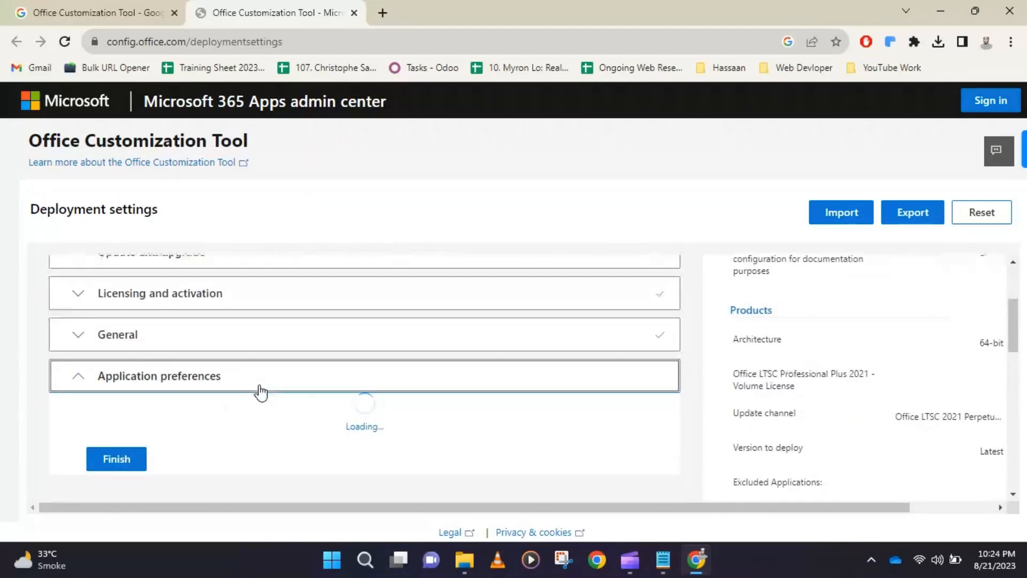
Leave the application preferences at their defaults and finish the deployment settings
scroll(259, 392, "down", 2)
scroll(30, 377, "down", 10)
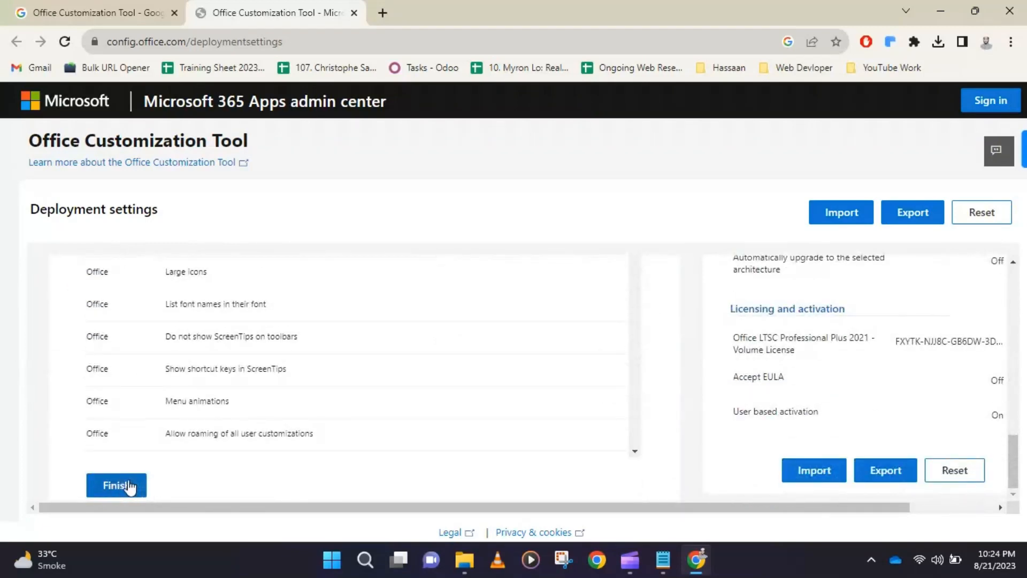
left_click(129, 486)
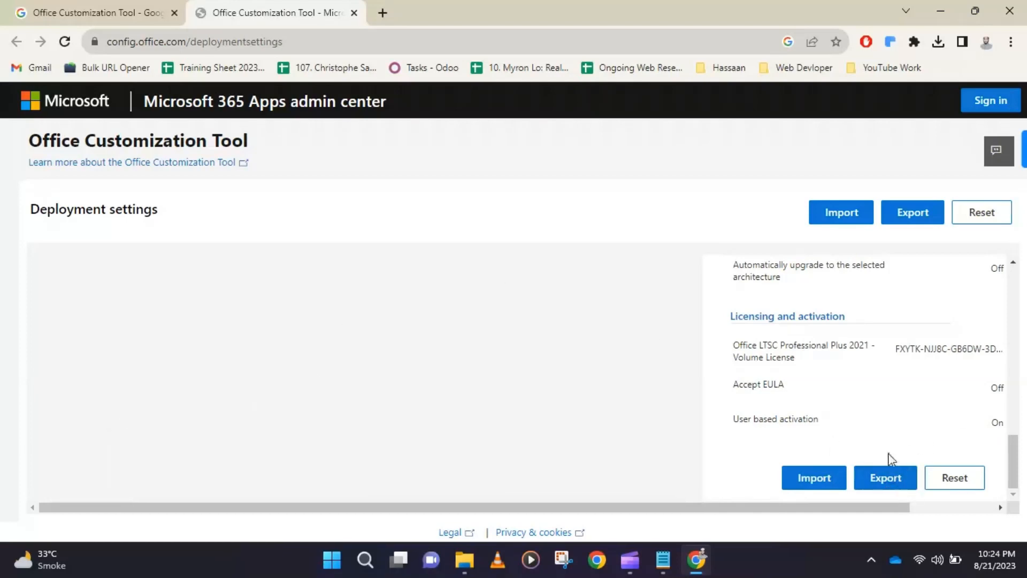
Export the configuration under the file name Configuration, with Office Open XML formats as default and the license terms accepted
left_click(886, 479)
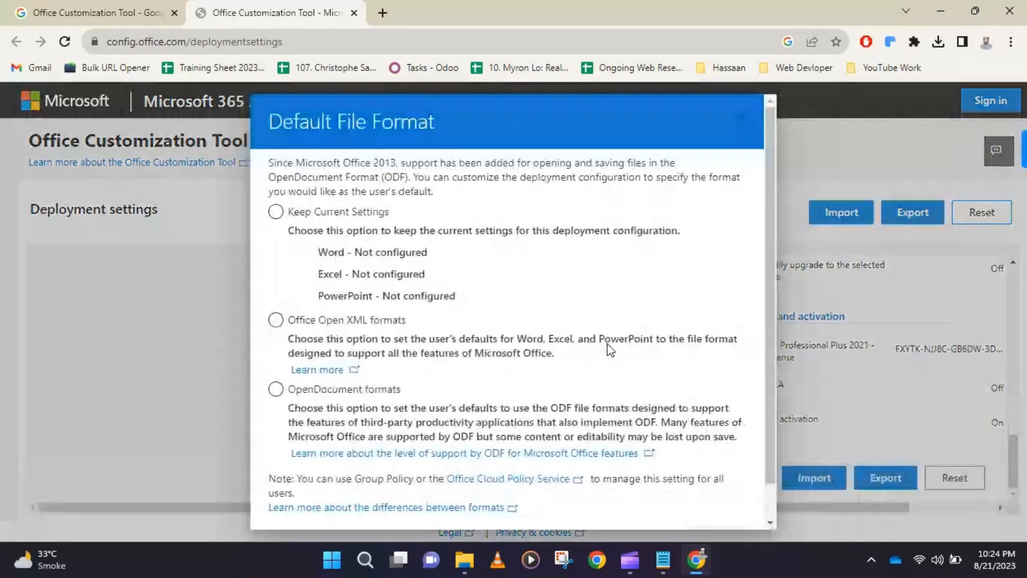
left_click(345, 321)
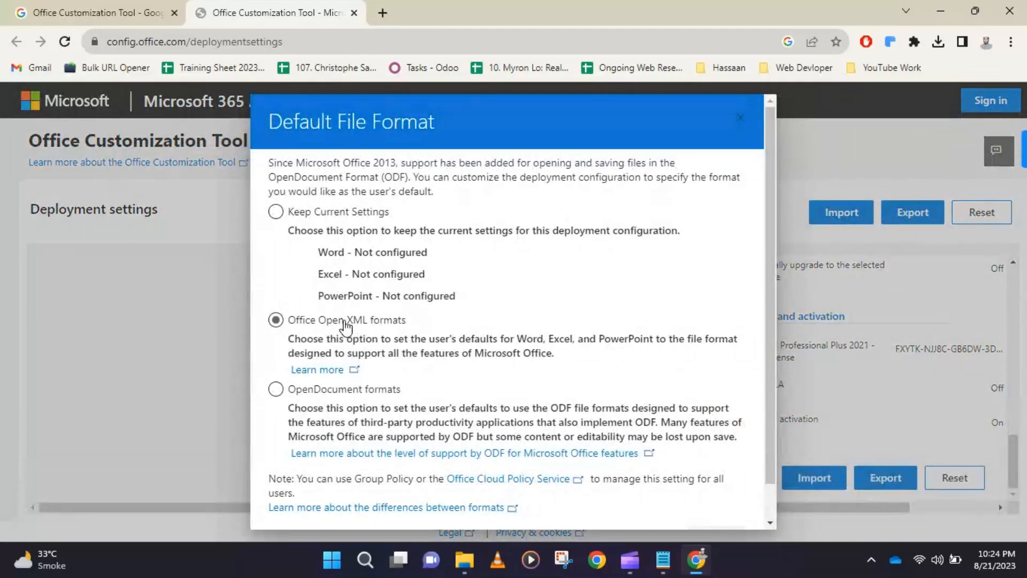
scroll(435, 373, "down", 1)
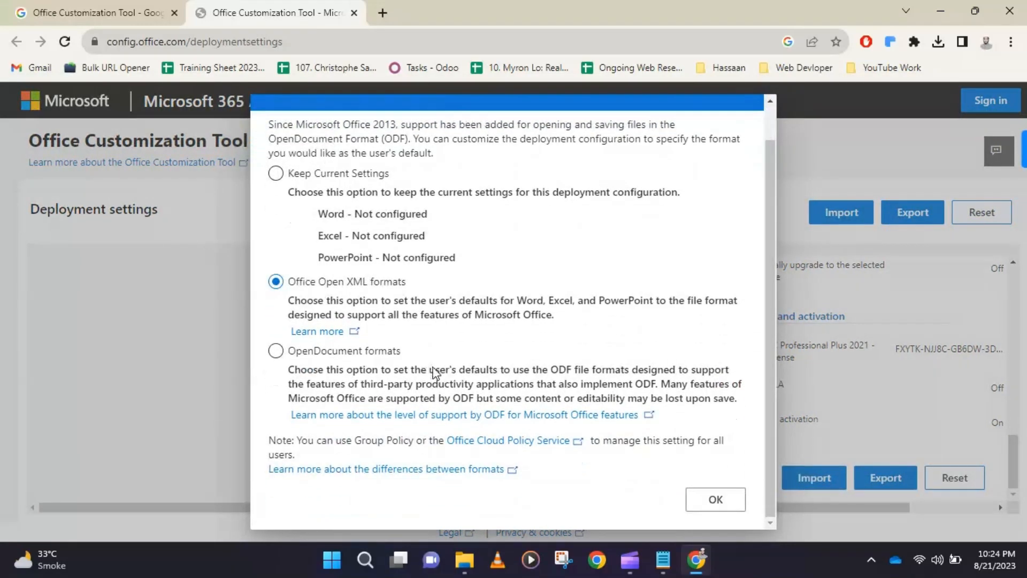
left_click(711, 500)
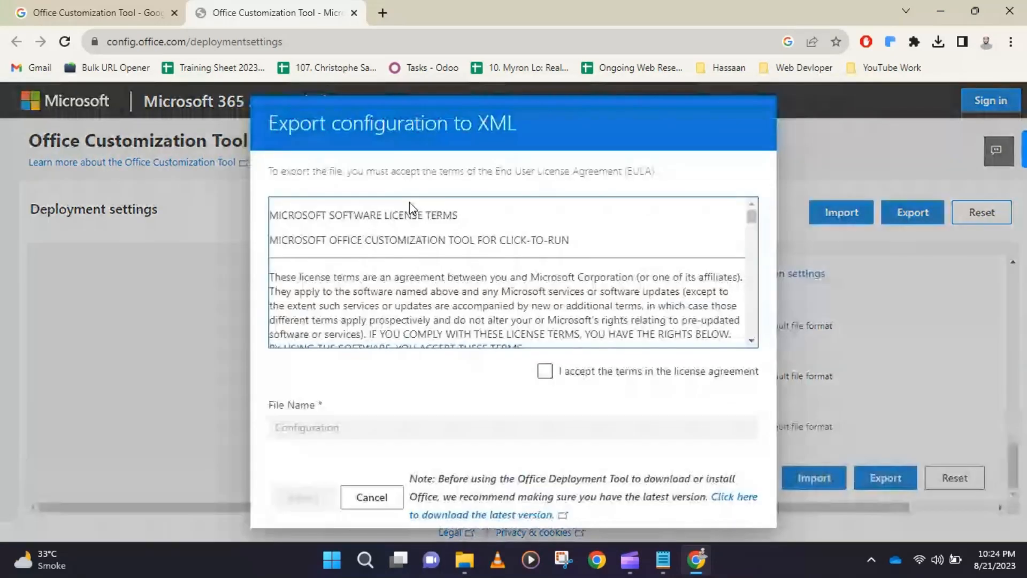
left_click(547, 373)
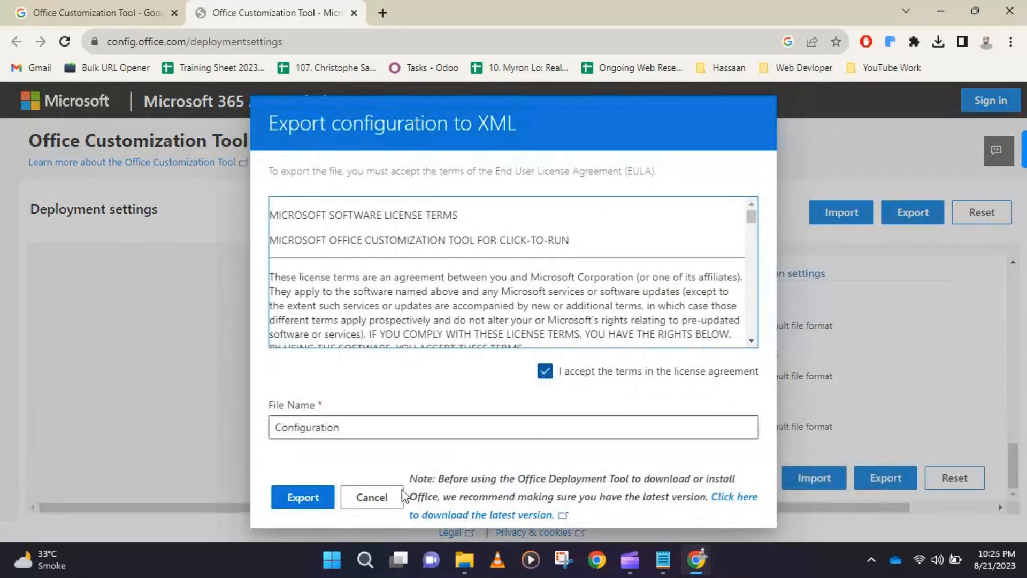
left_click(303, 498)
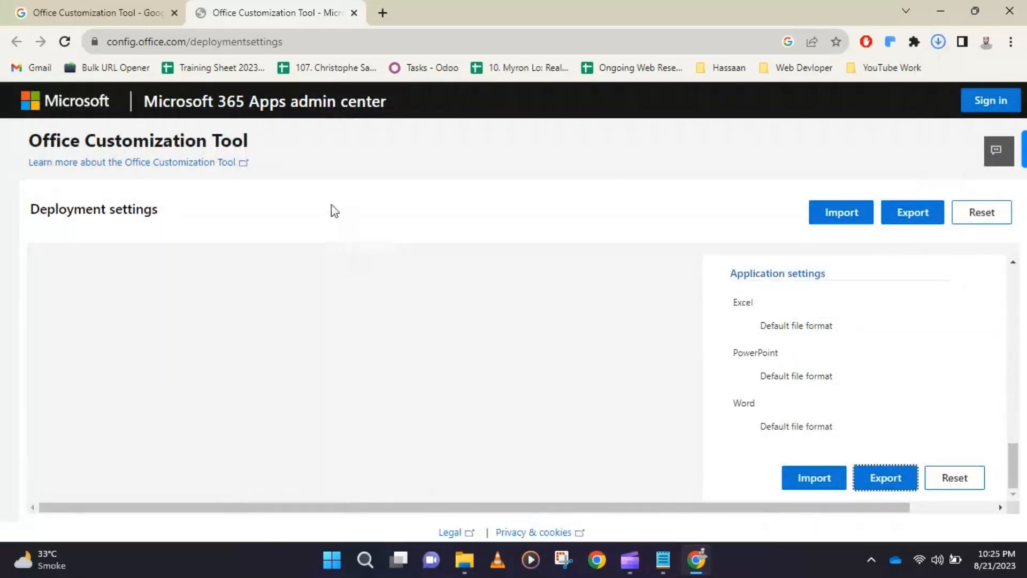
Create a desktop folder named MS Office 2021 and place it directly below the 2nd Tern Schedule document
key("super+d")
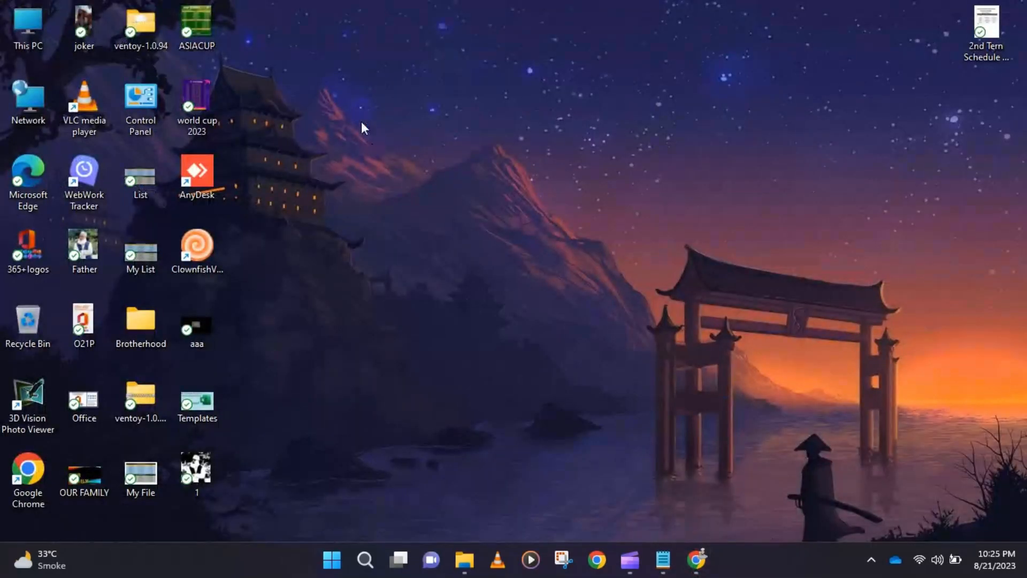
right_click(374, 168)
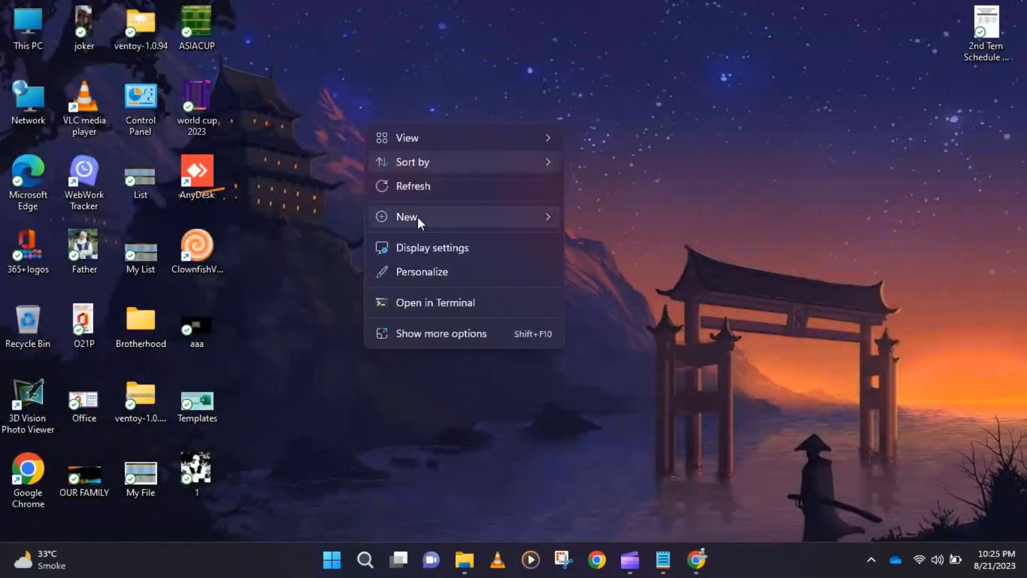
mouse_move(417, 216)
left_click(592, 220)
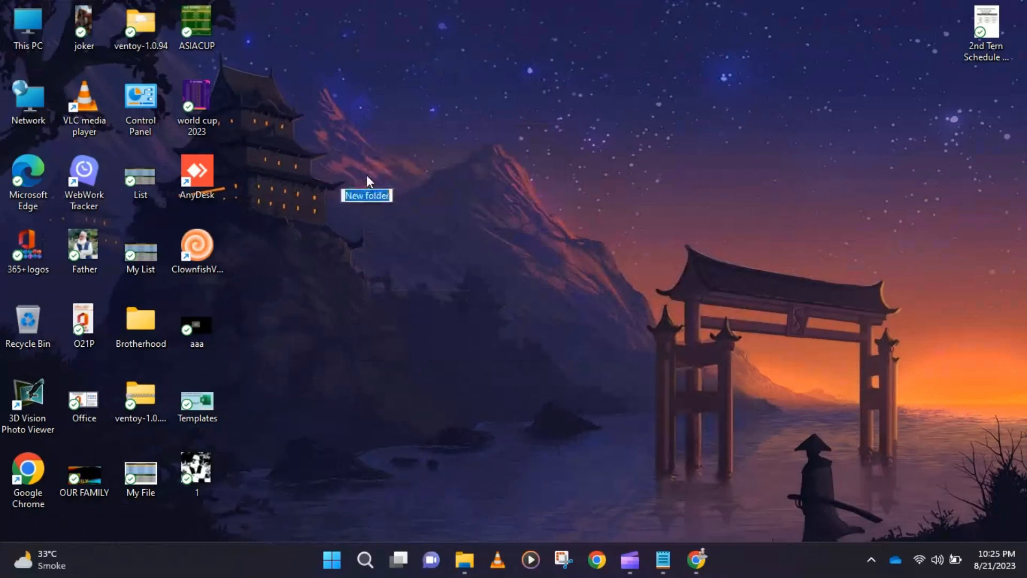
type("M")
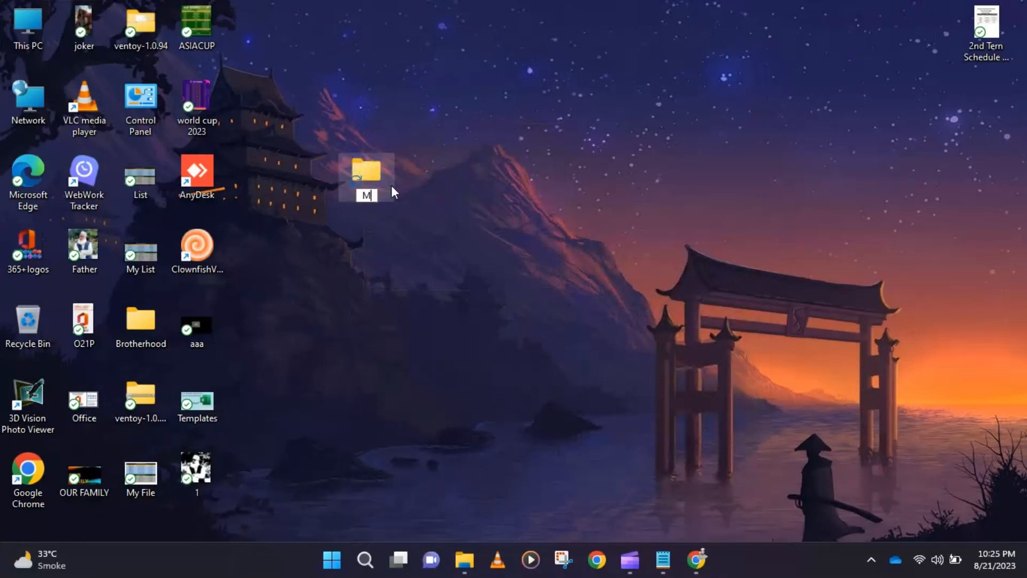
type("S Office 20")
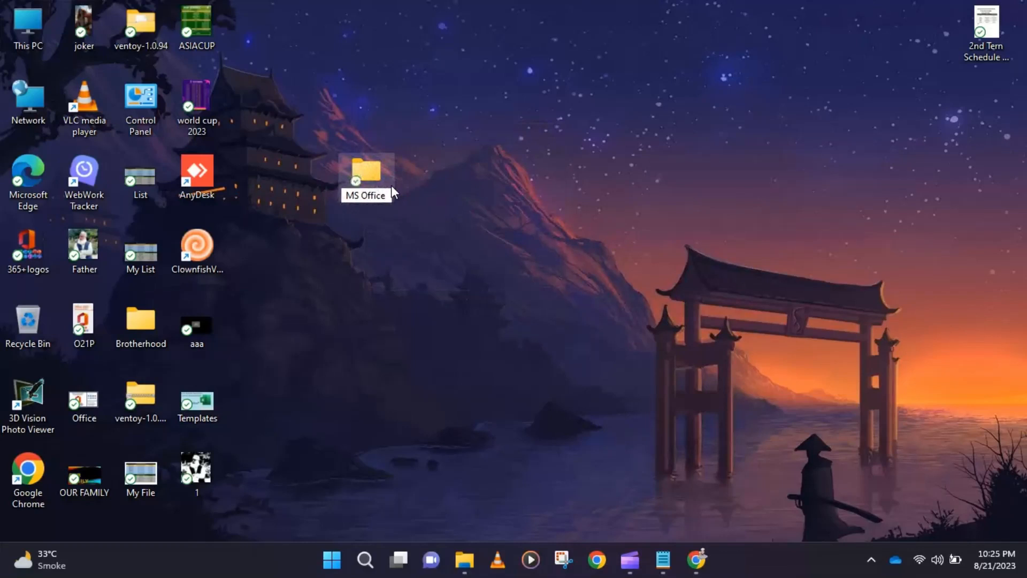
type("21")
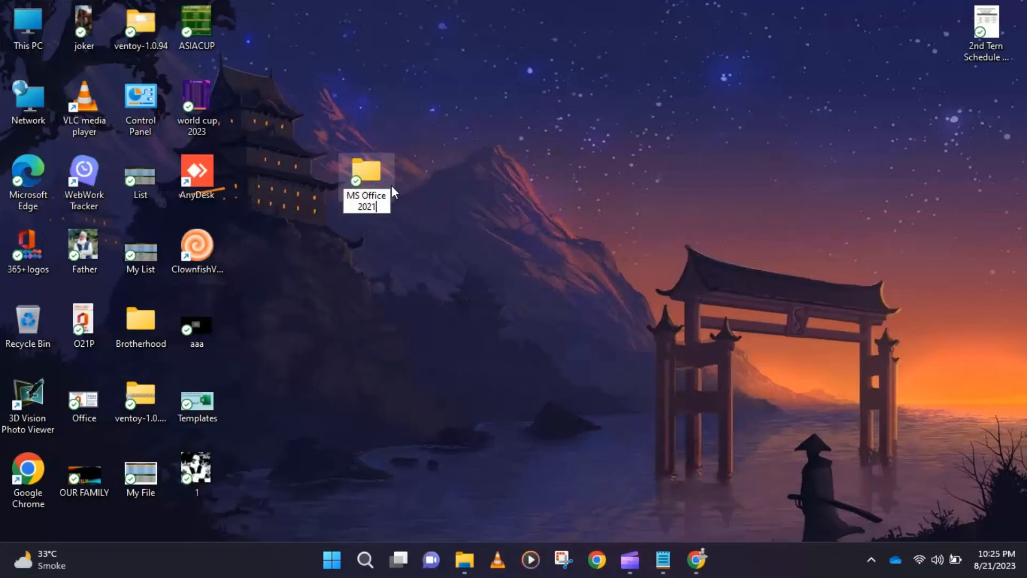
key("Return")
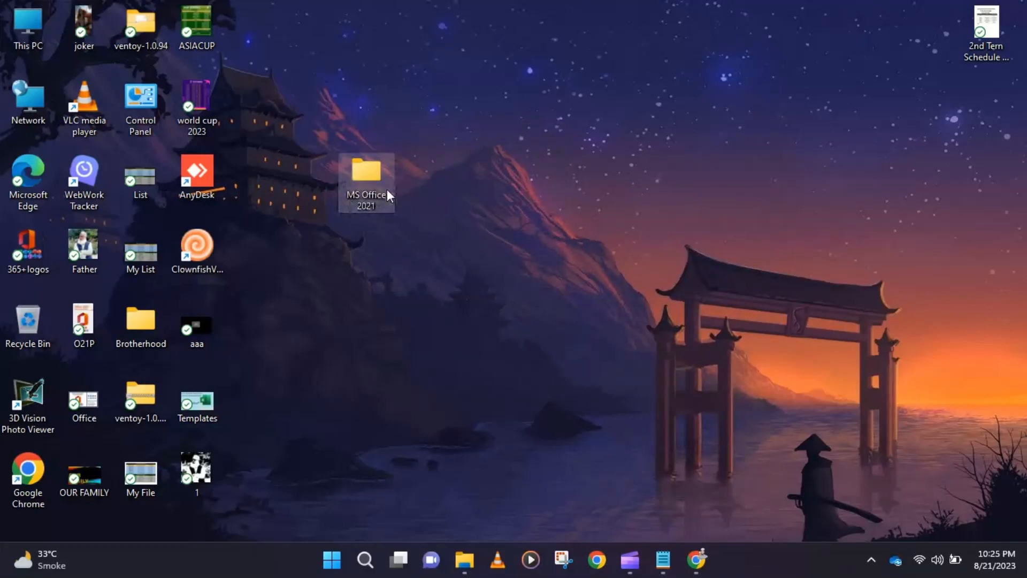
left_click_drag(376, 194, 984, 133)
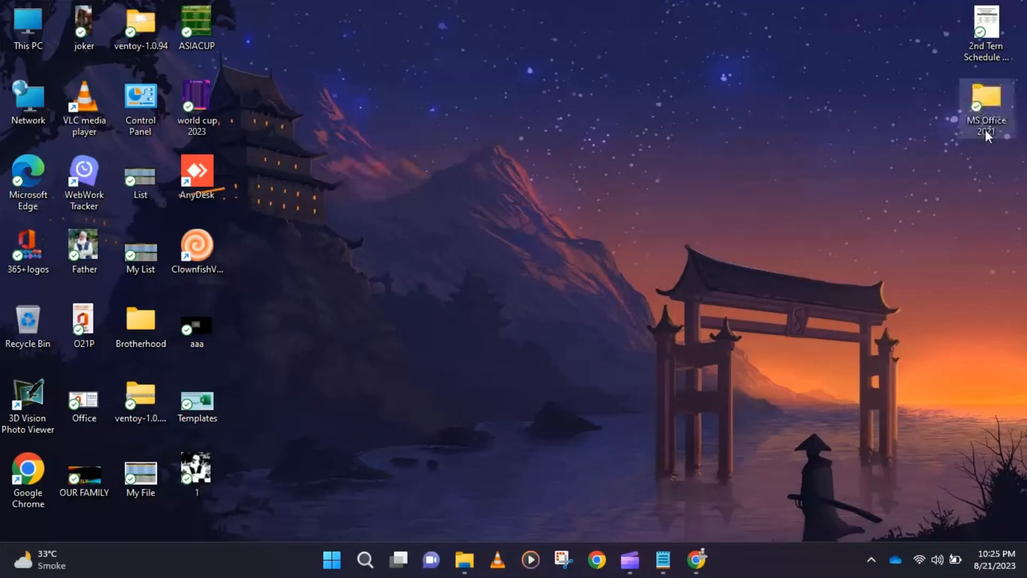
In File Explorer, cut the exported Configuration.xml file from the Downloads folder
left_click(24, 41)
left_click(150, 98)
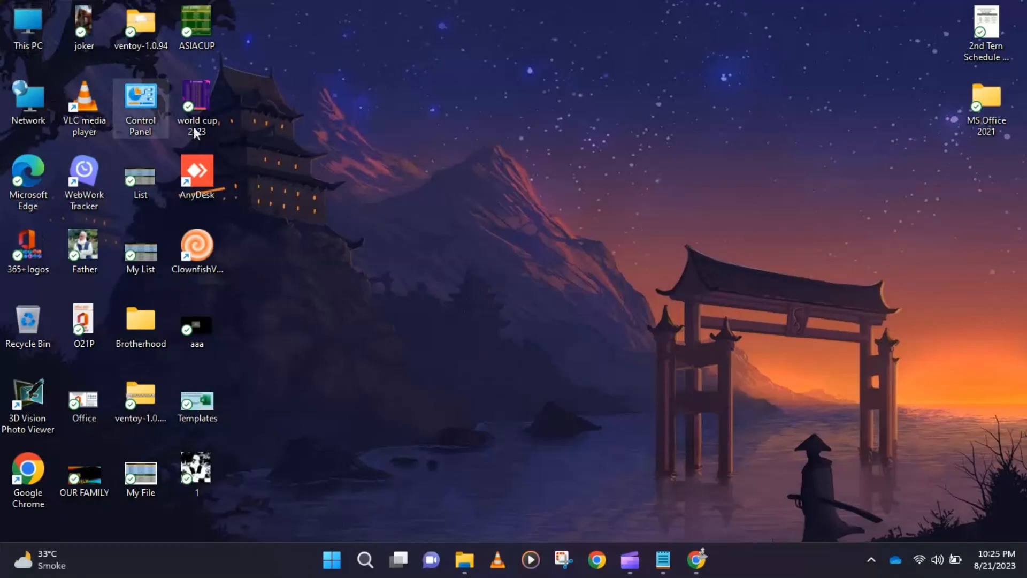
left_click(463, 557)
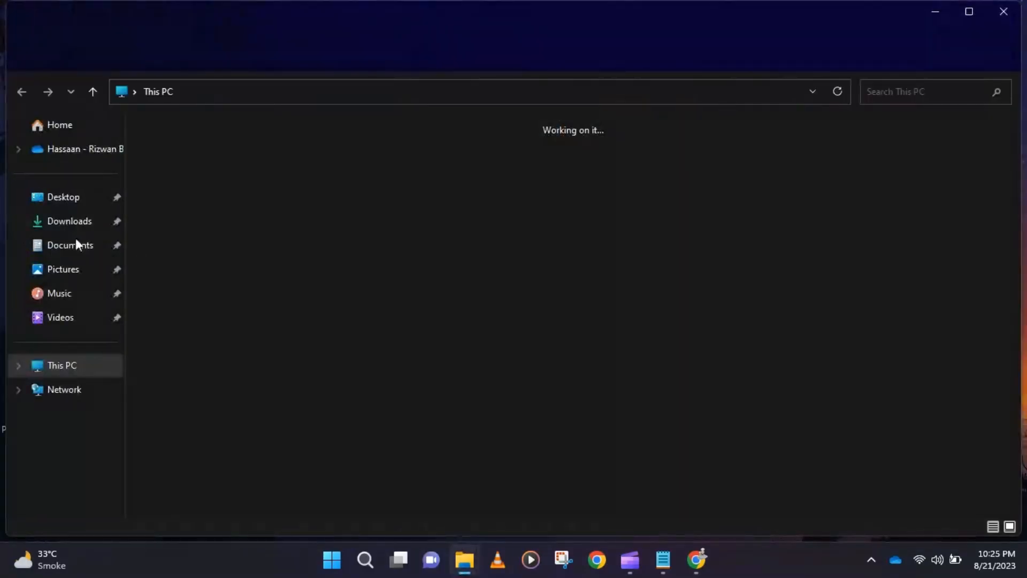
double_click(329, 22)
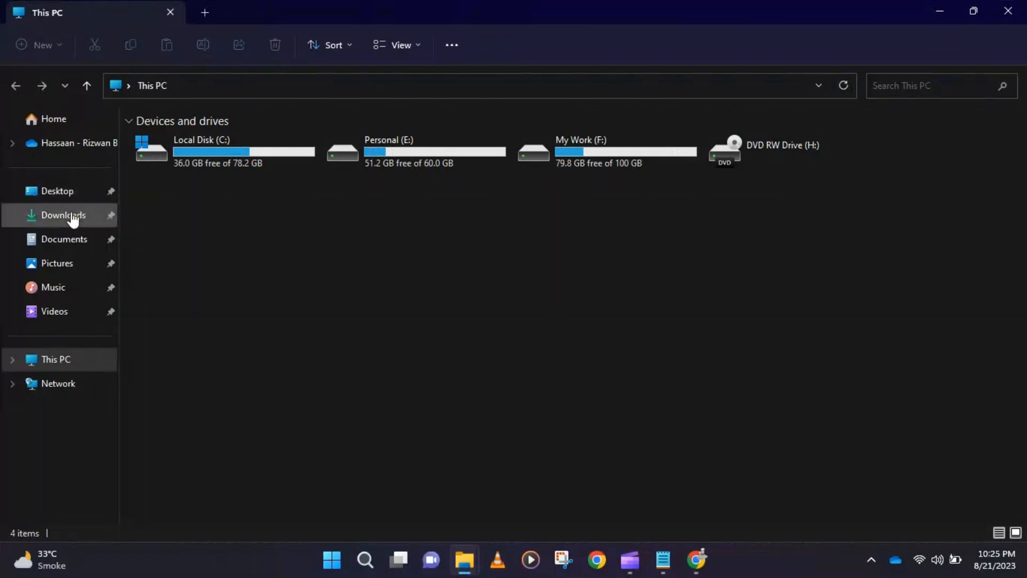
left_click(67, 194)
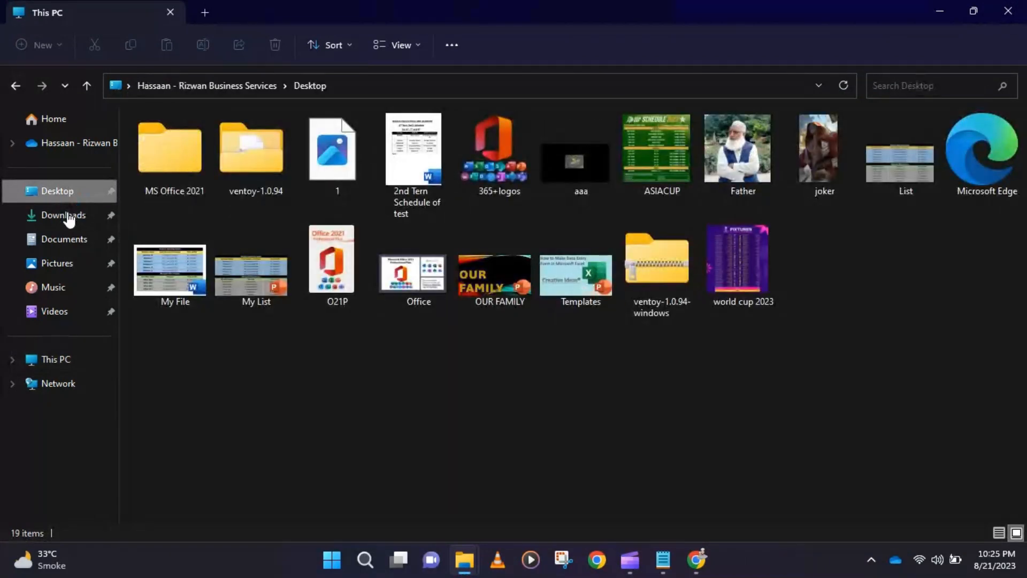
left_click(68, 216)
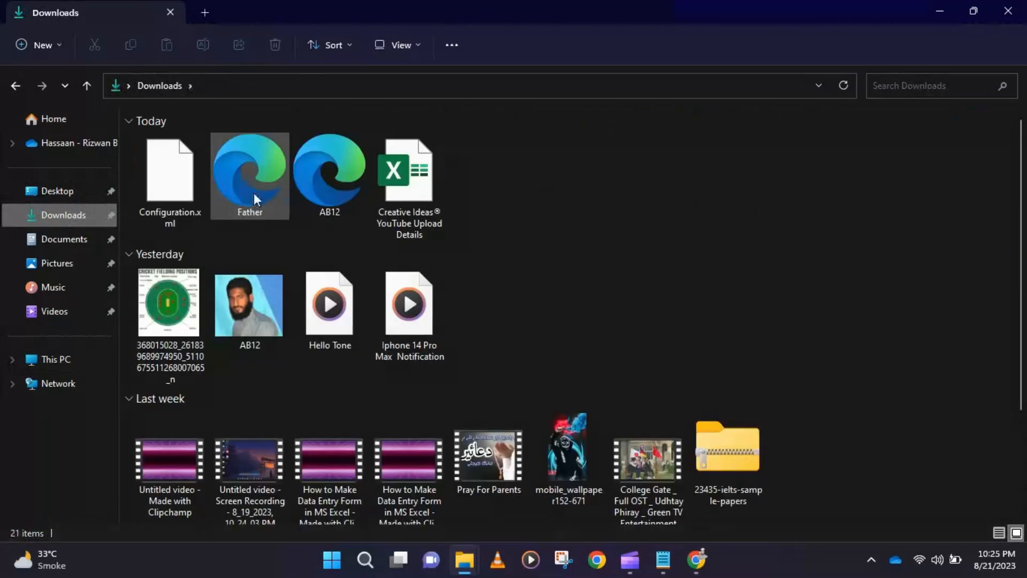
left_click(188, 211)
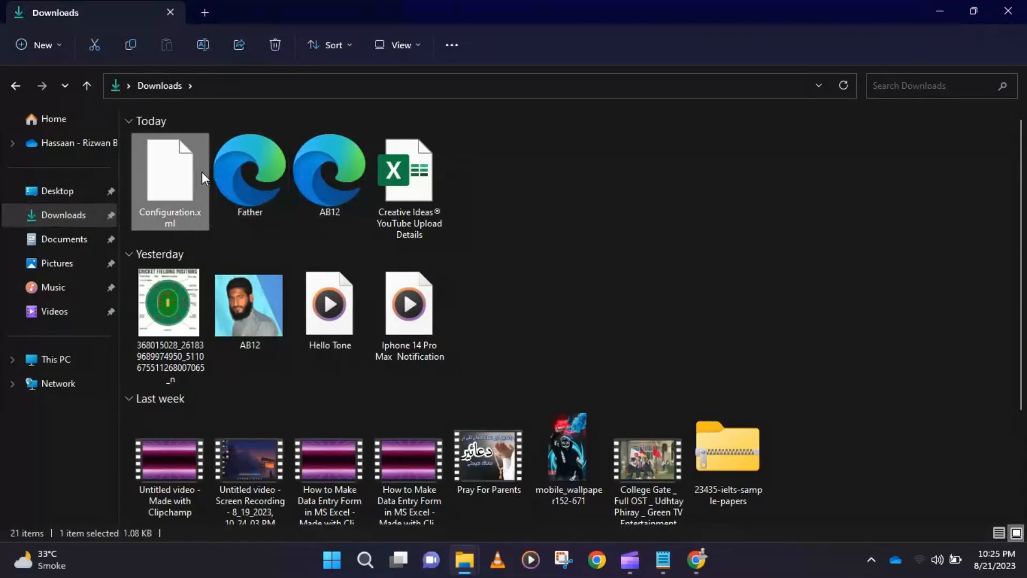
right_click(230, 229)
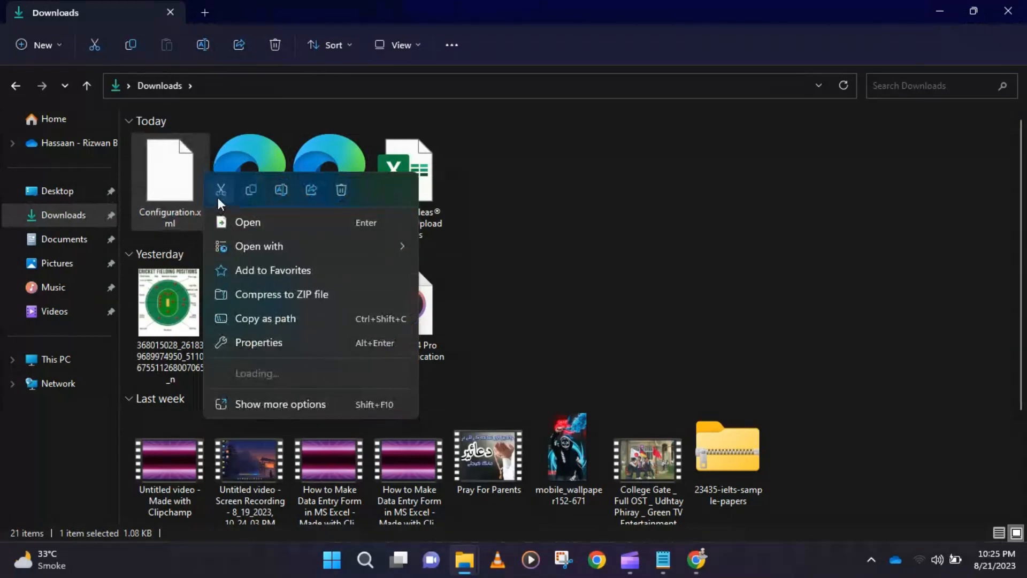
left_click(217, 197)
Close the Downloads and Paracticals windows and paste the cut configuration file into the desktop's MS Office 2021 folder
left_click(1008, 11)
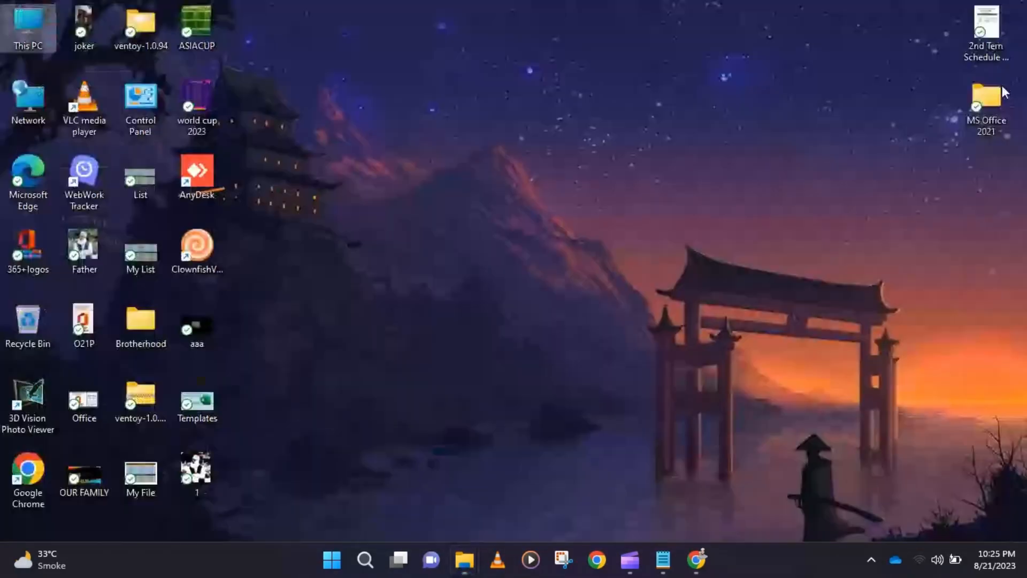
left_click(1011, 137)
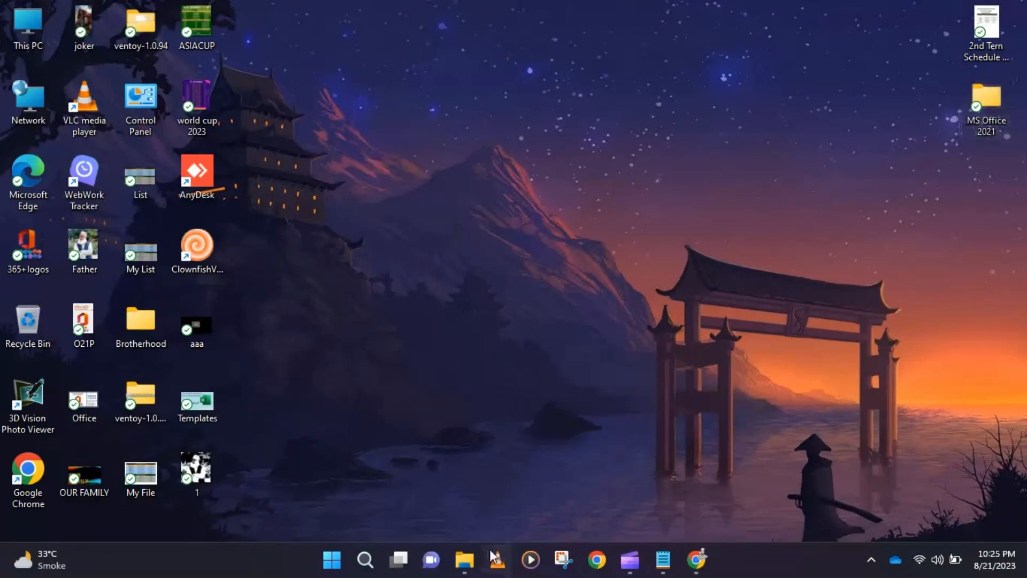
mouse_move(465, 560)
mouse_move(525, 432)
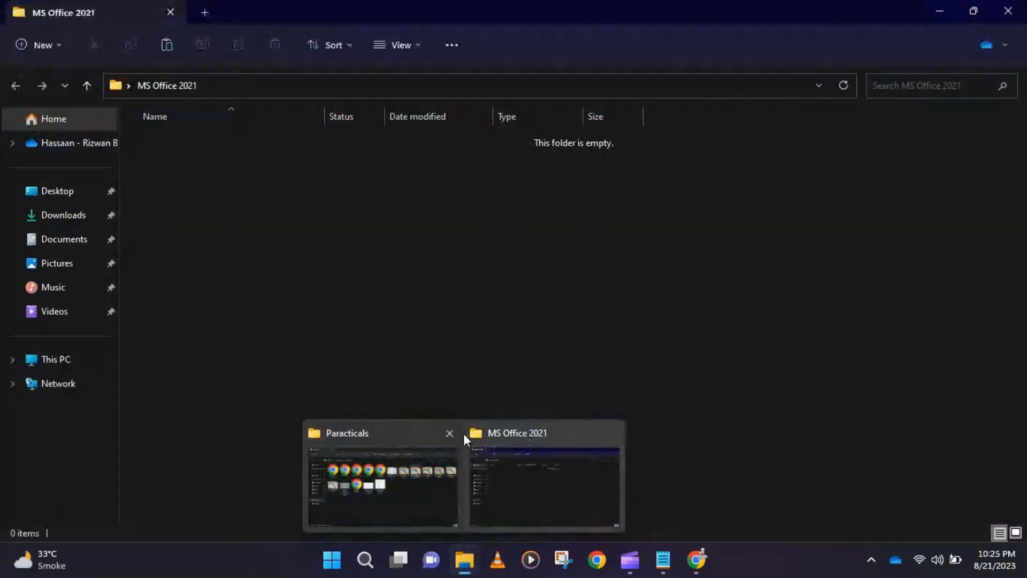
left_click(449, 433)
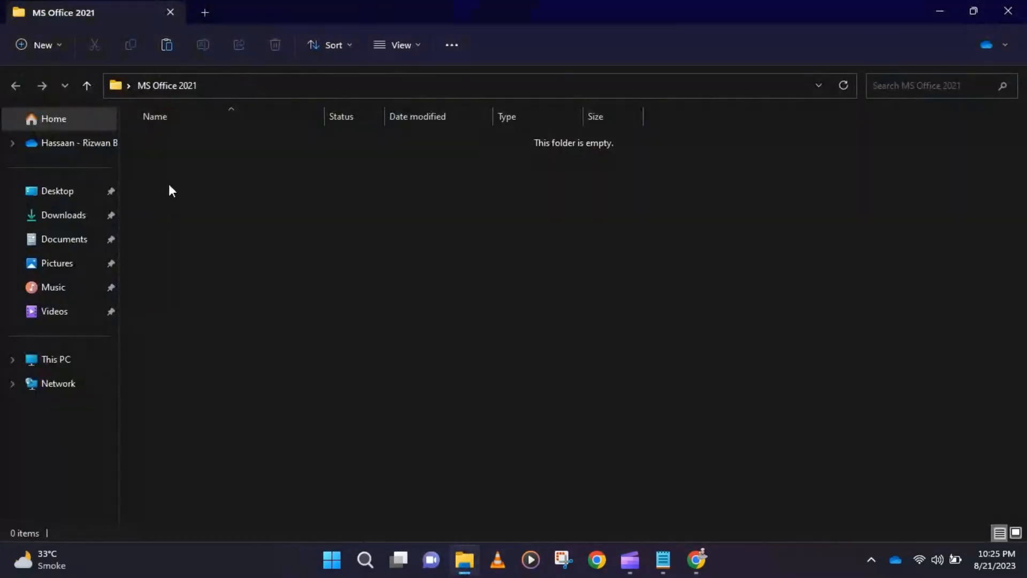
right_click(173, 180)
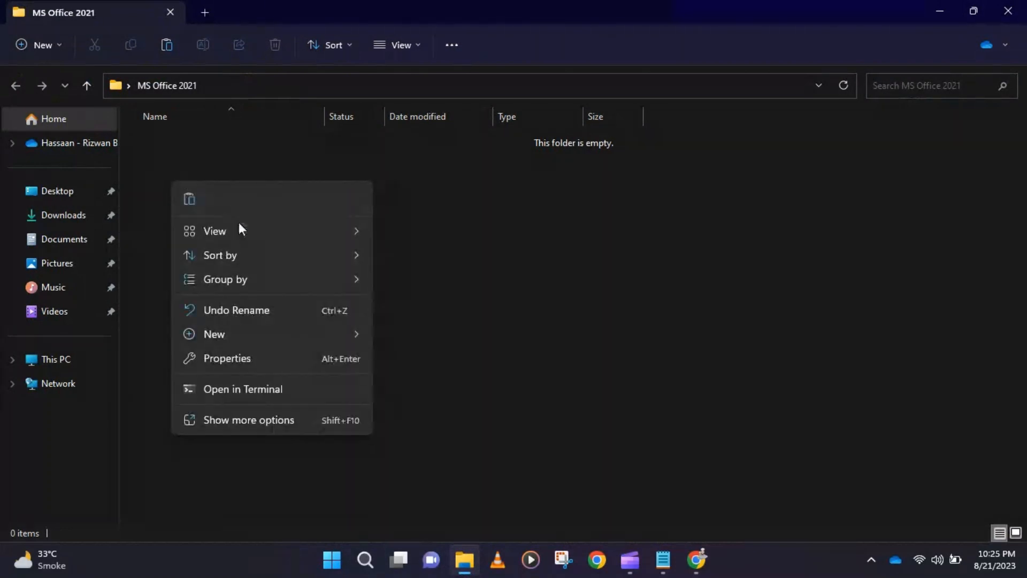
left_click(191, 199)
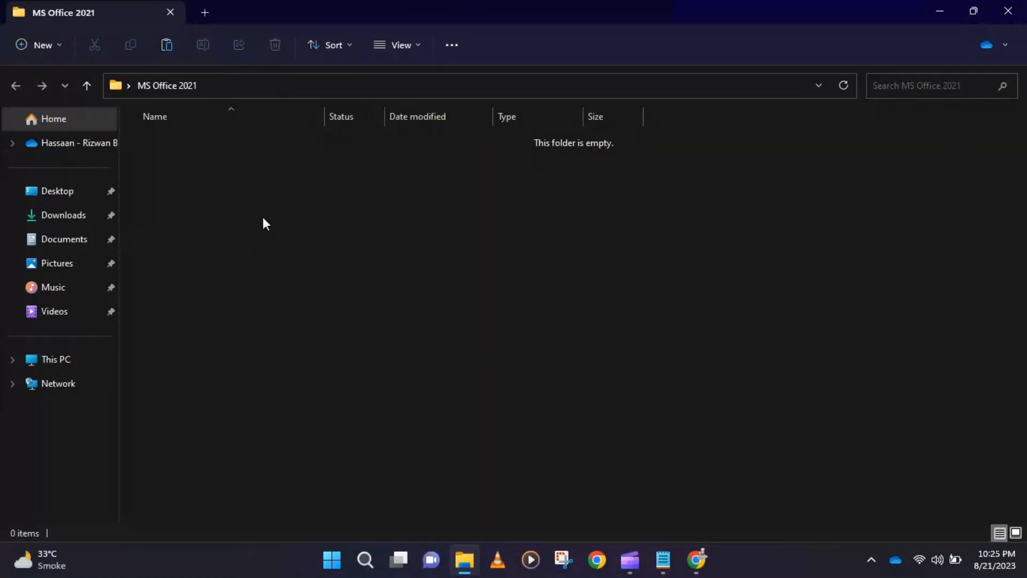
Switch to Chrome and close the Office Customization Tool page, leaving the Google results open
left_click(696, 559)
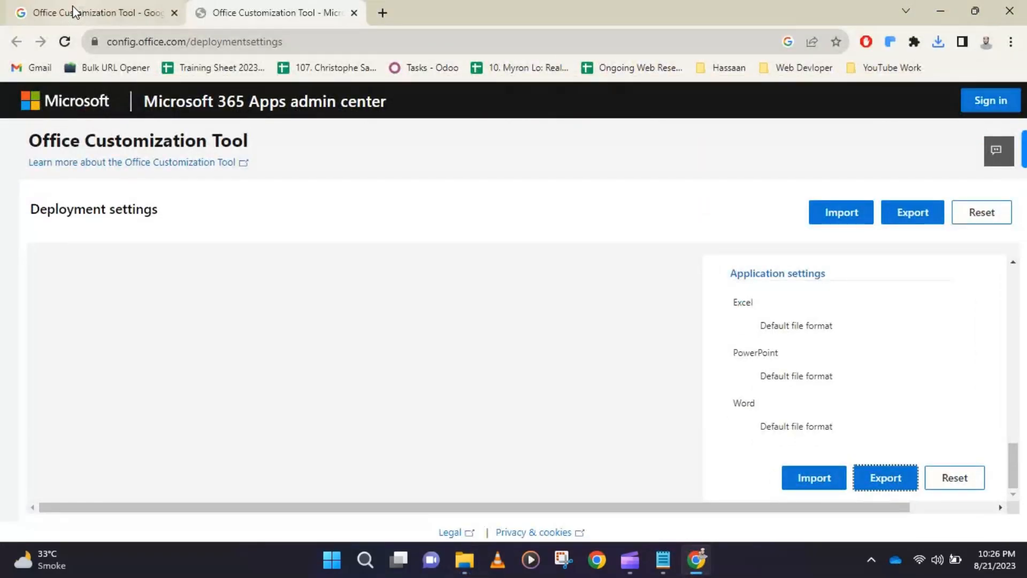
middle_click(280, 10)
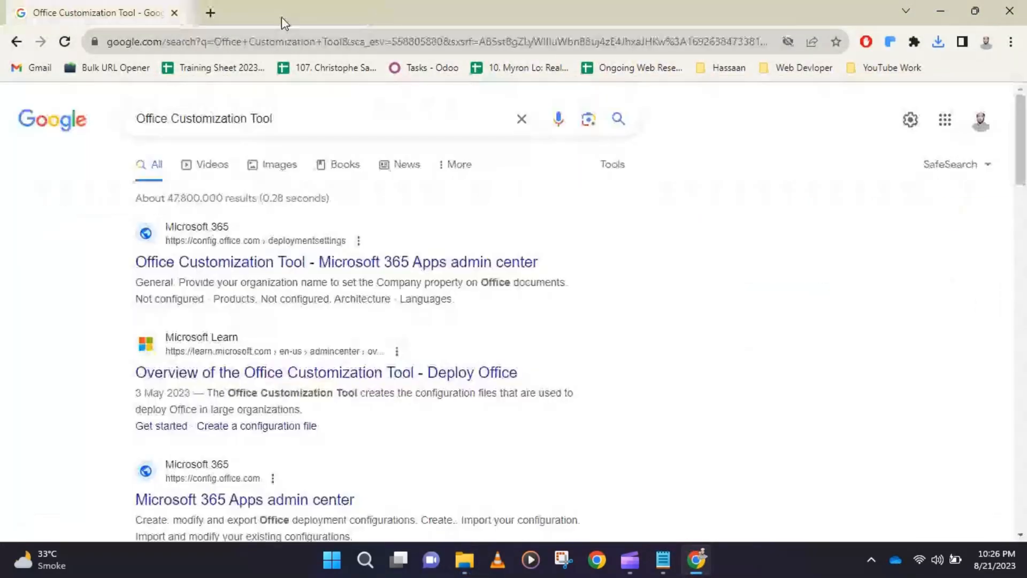
Switch to Notepad and add the line: Then Search "Office Deployment Tool"..
left_click(662, 558)
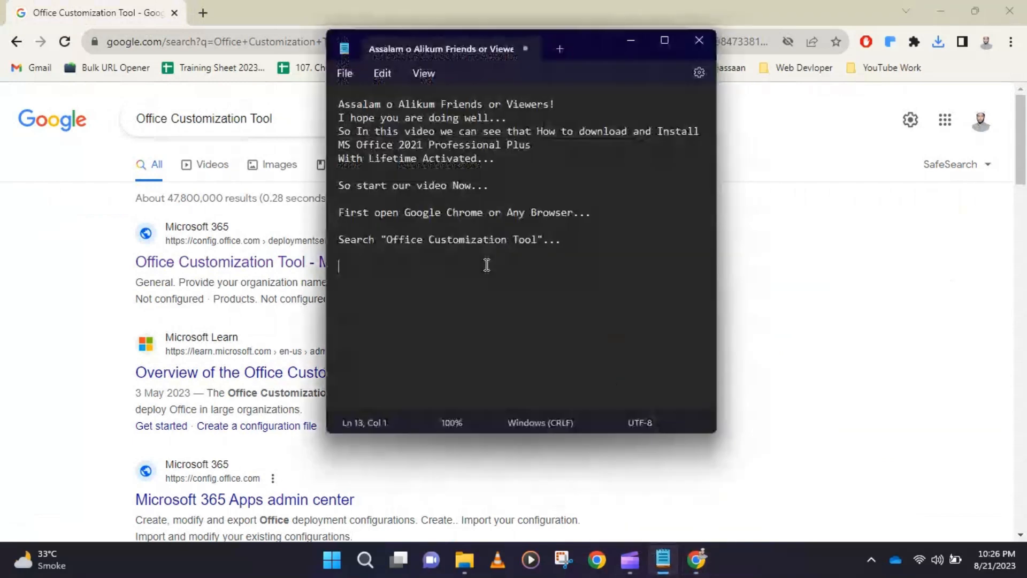
type("Th")
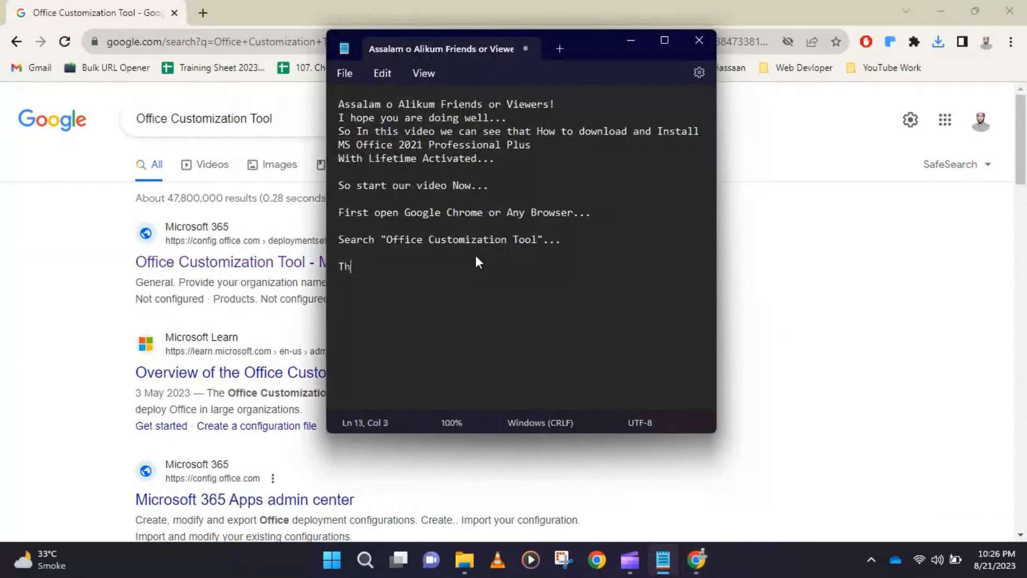
type("en Search \"Office Deploy")
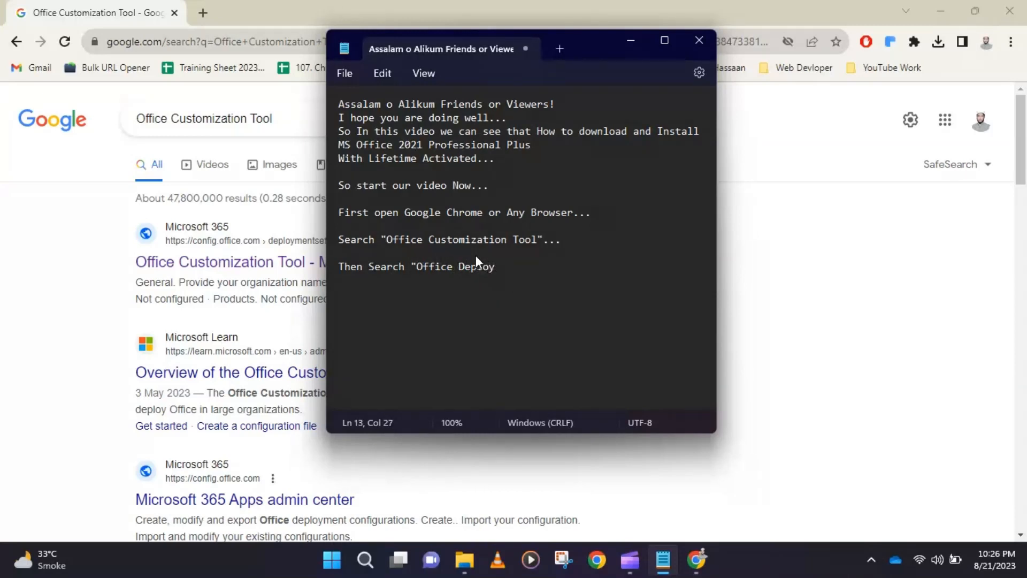
type("ment Tool\"...")
Copy the words Office Deployment Tool, without the quotation marks, from the last line of the note
key("Left")
key("Left")
key("Left")
key("shift+Left")
key("shift+Left")
key("shift+Left")
key("shift+Left")
key("shift+Left")
key("shift+Left")
key("shift+Left")
key("shift+Left")
key("shift+Left")
key("shift+Left")
key("shift+Left")
key("shift+Left")
key("shift+Left")
key("shift+Left")
key("shift+Left")
key("shift+Left")
key("shift+Left")
key("shift+Left")
key("shift+Left")
key("shift+Left")
key("ctrl+c")
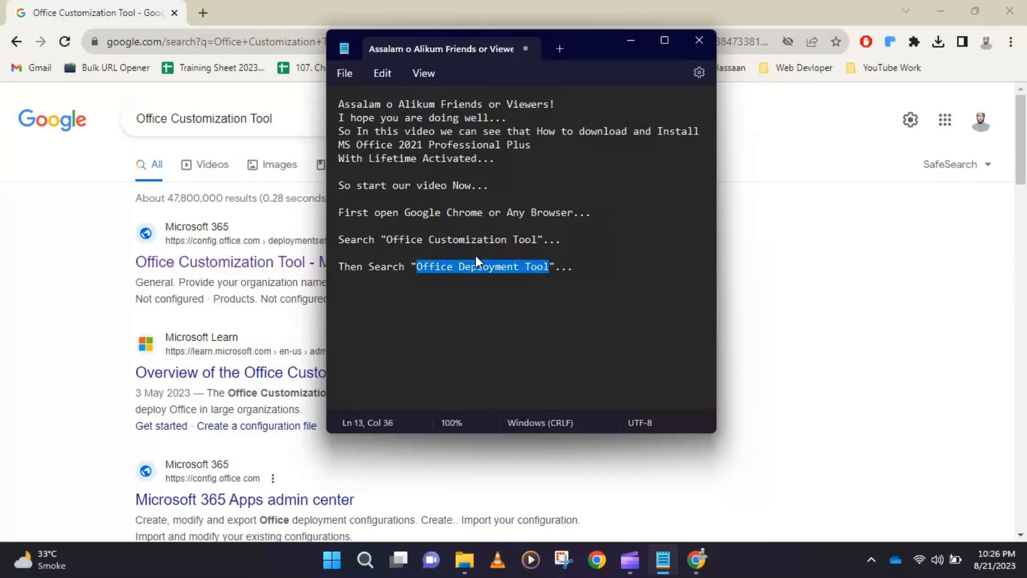
Switch to Chrome and replace the Google query with the copied words Office Deployment Tool, running the search
key("End")
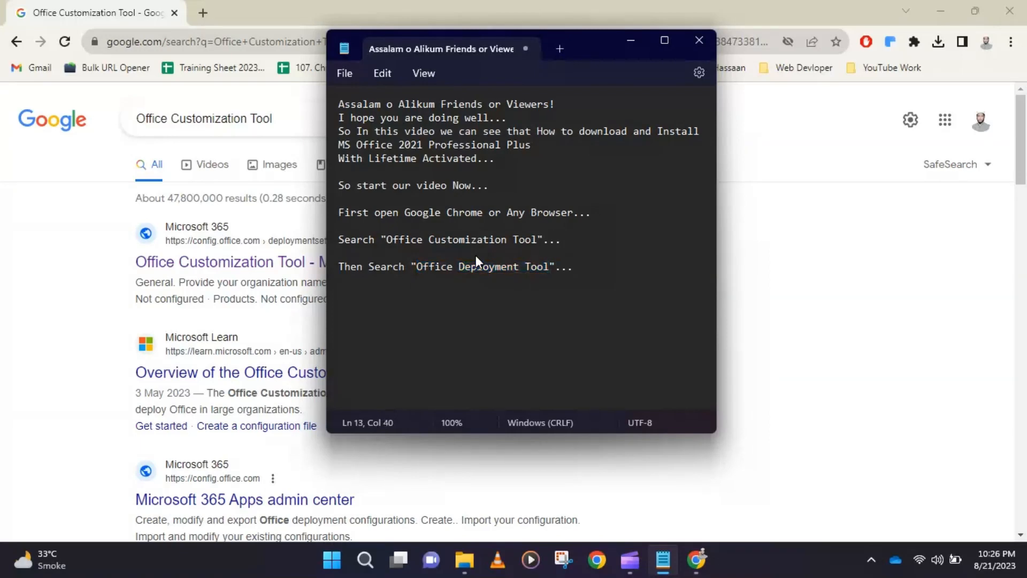
left_click(143, 194)
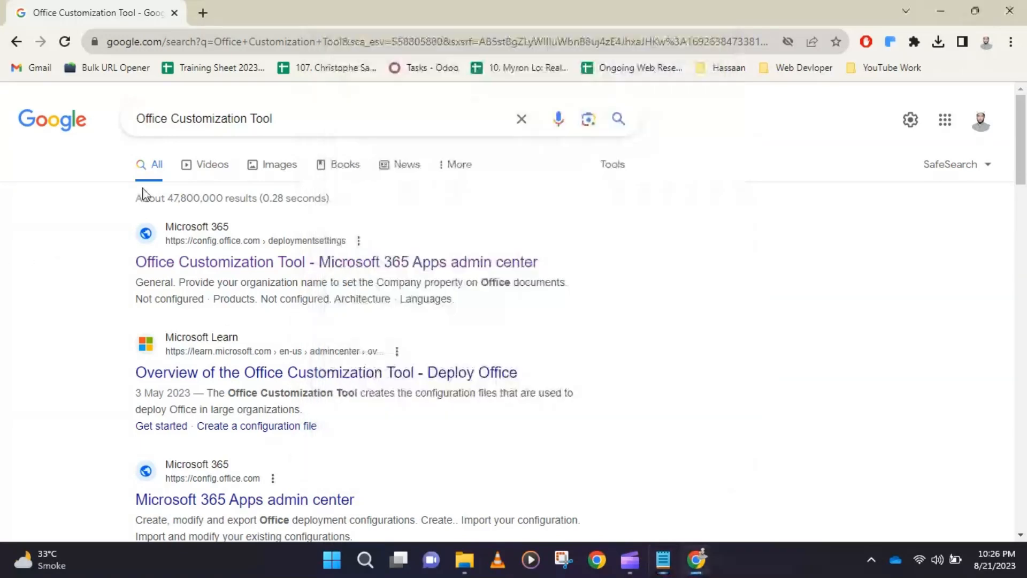
left_click_drag(284, 119, 127, 136)
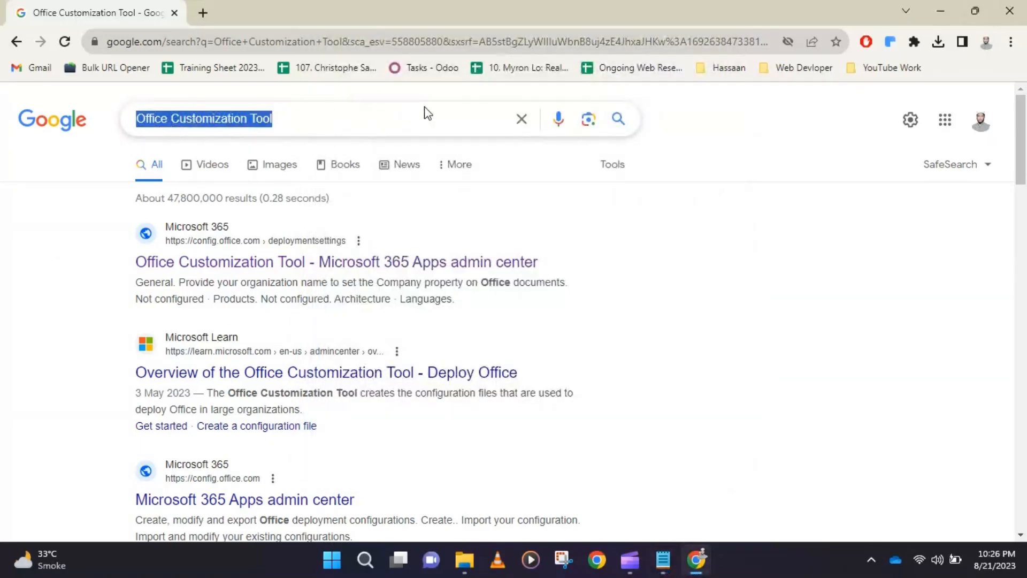
key("ctrl+v")
key("Return")
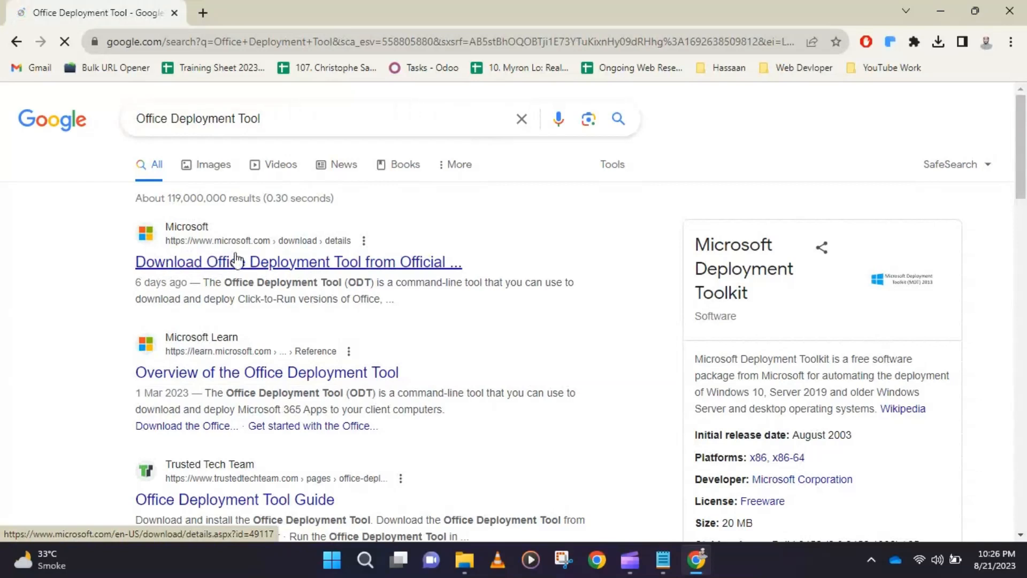
Download the English Office Deployment Tool from Microsoft's official download page, opened separately from the search results, and close that page
right_click(297, 265)
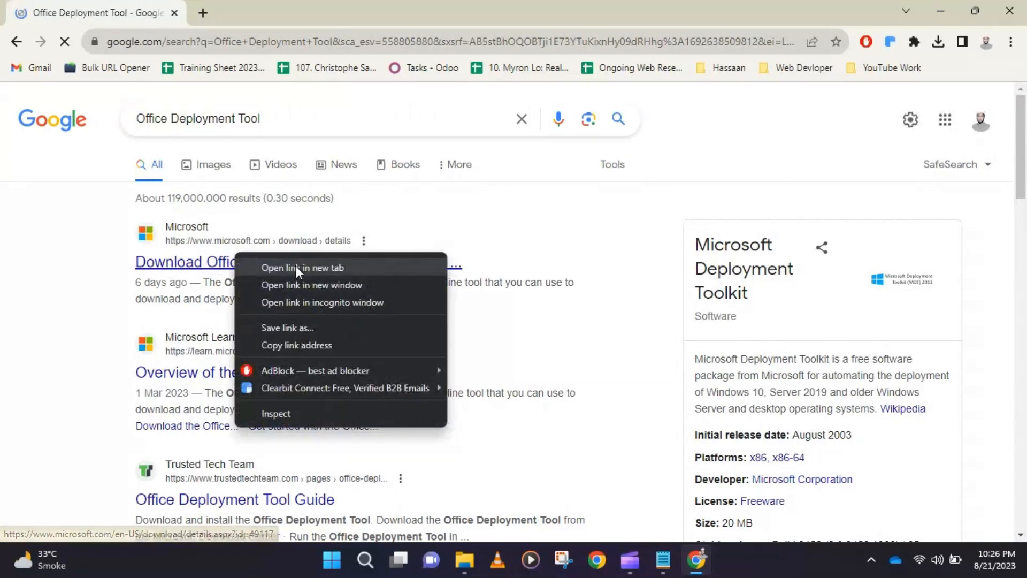
left_click(296, 266)
left_click(251, 3)
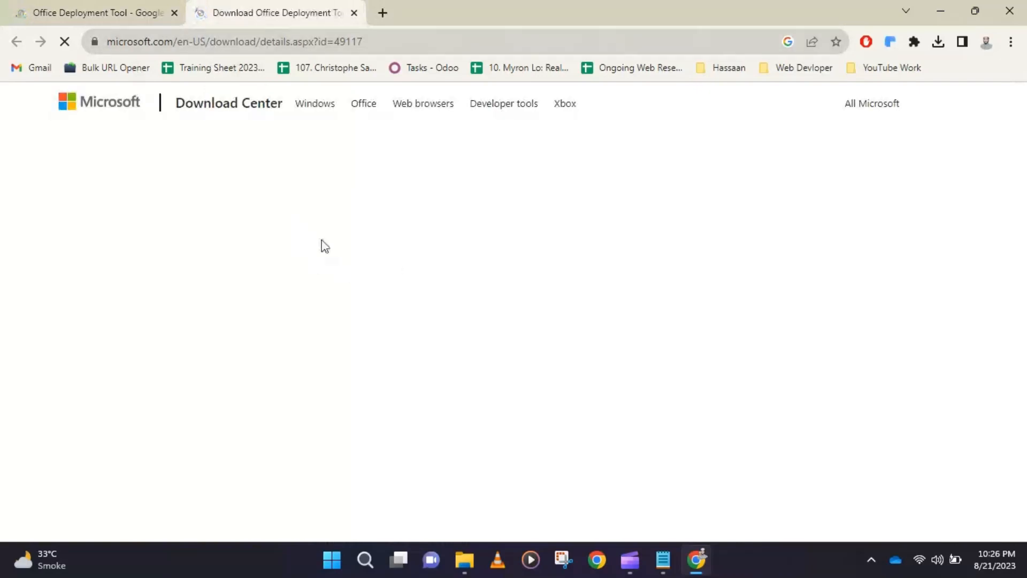
scroll(522, 360, "down", 4)
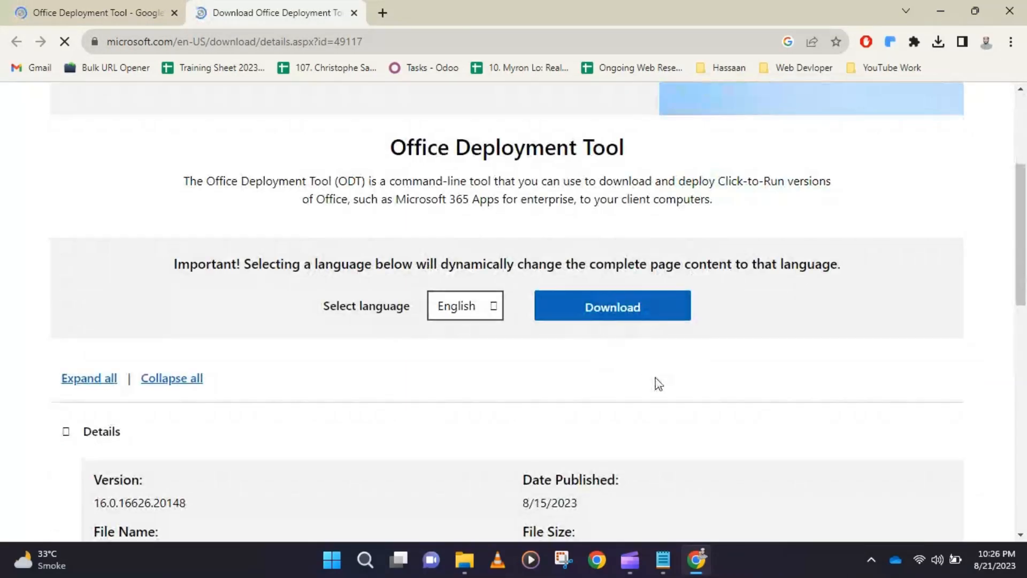
left_click(608, 305)
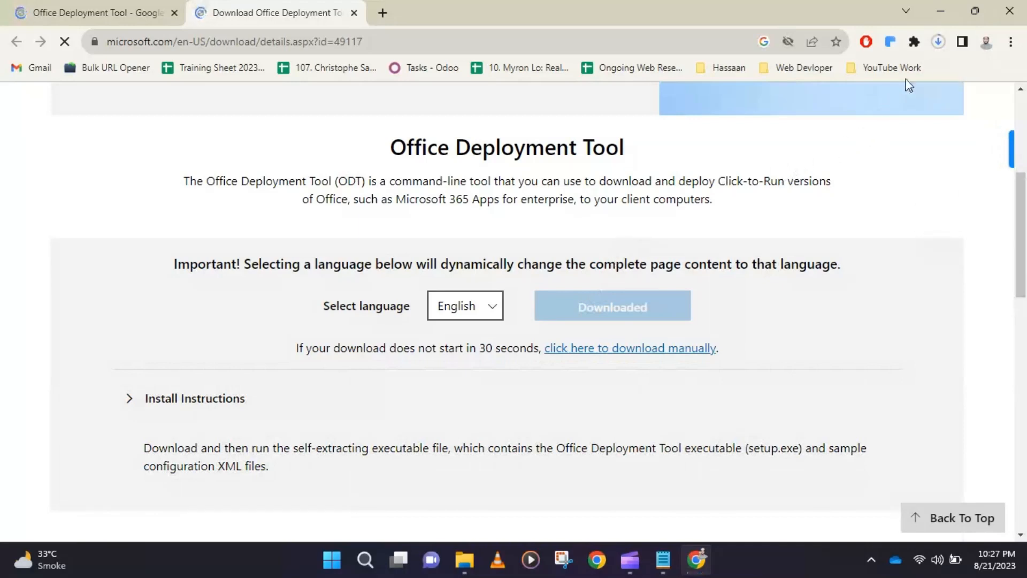
left_click(937, 46)
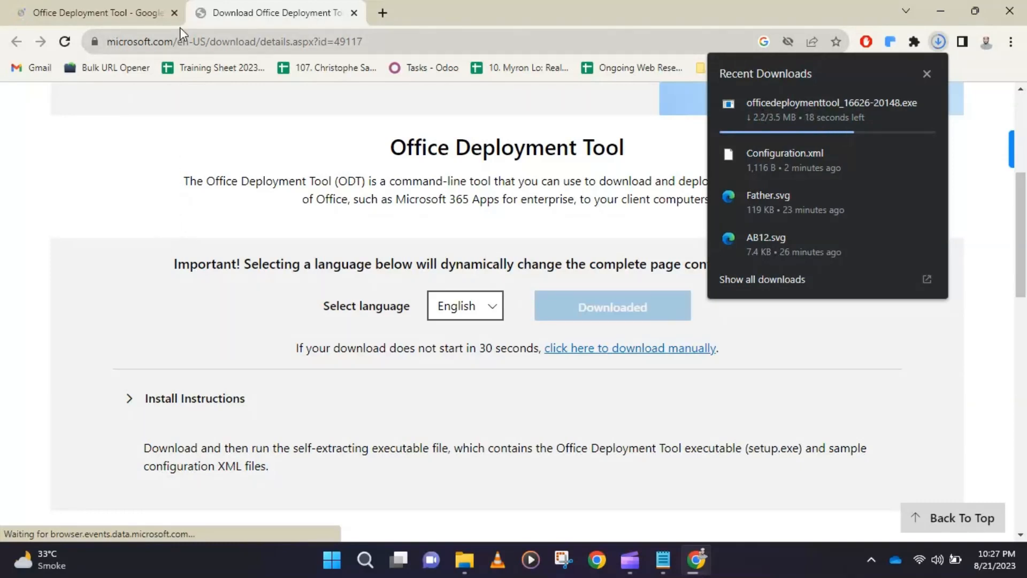
middle_click(252, 6)
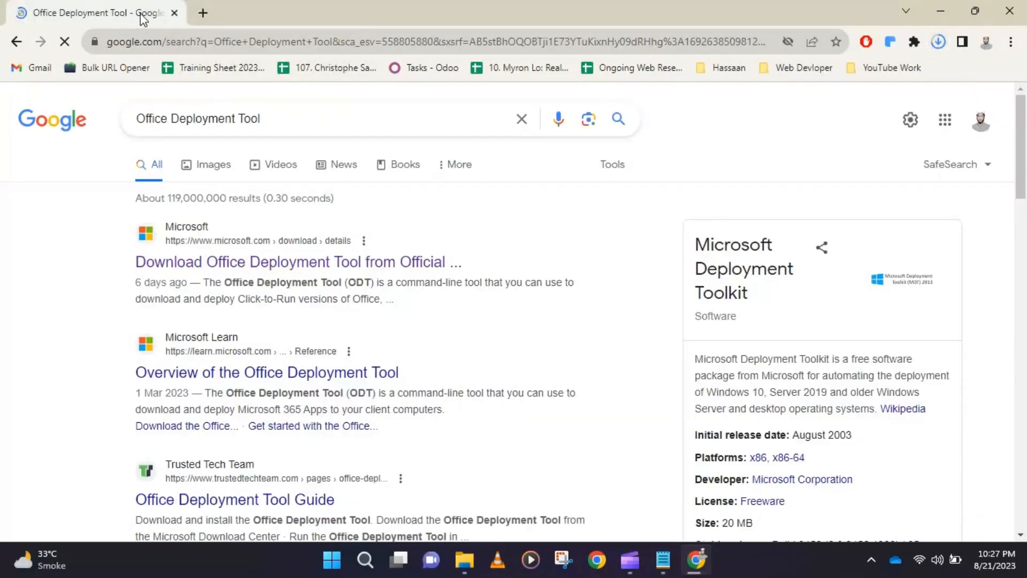
Run the downloaded officedeploymenttool_16626-20148.exe, minimize Chrome and accept the Microsoft Software License Terms to continue
left_click(946, 49)
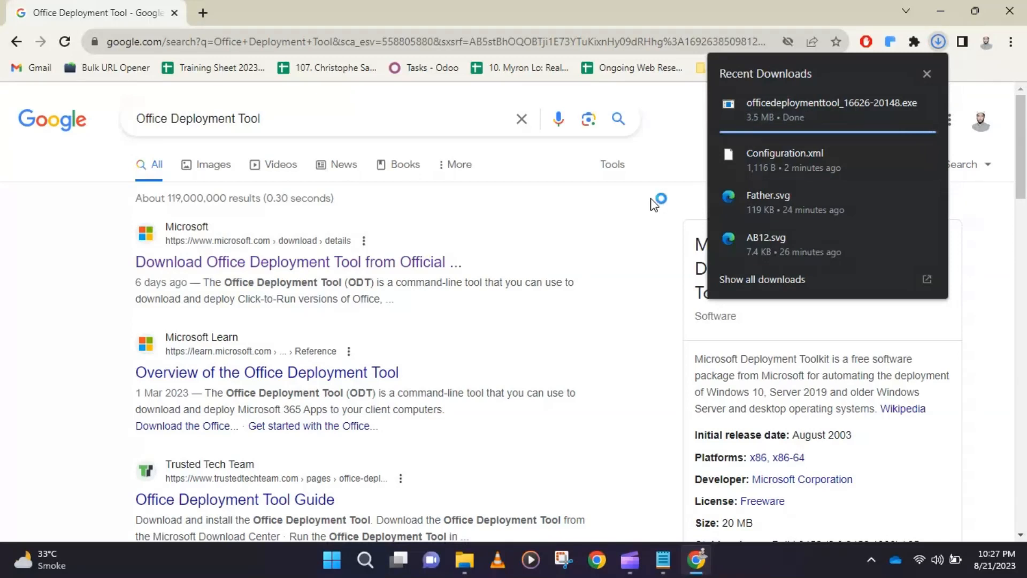
left_click(801, 107)
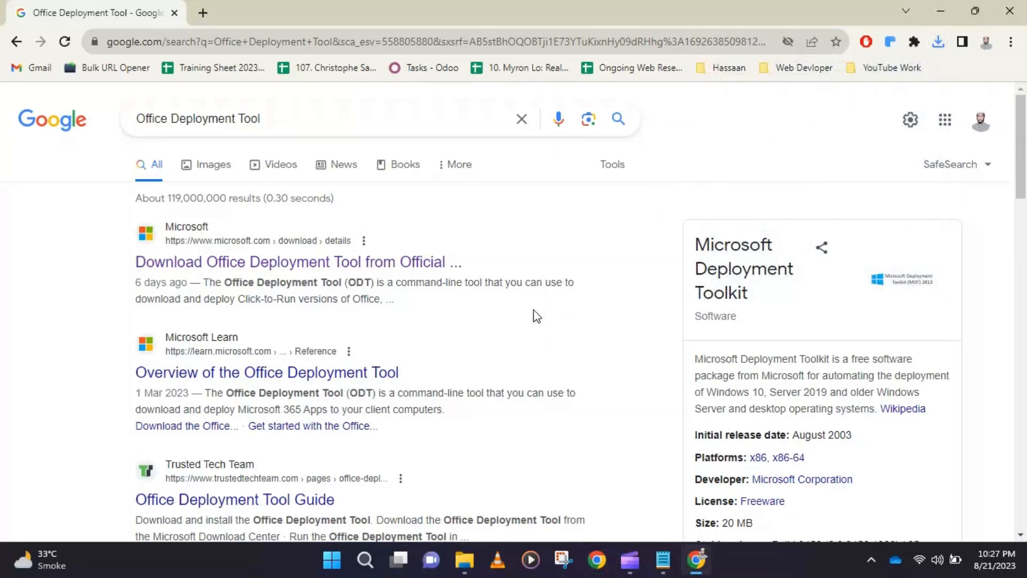
left_click(941, 8)
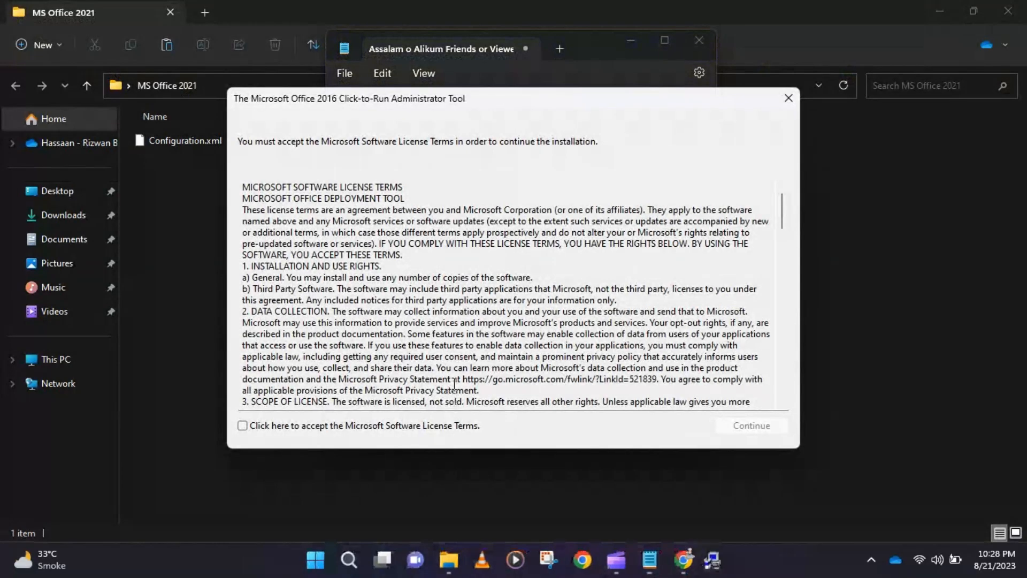
left_click(345, 426)
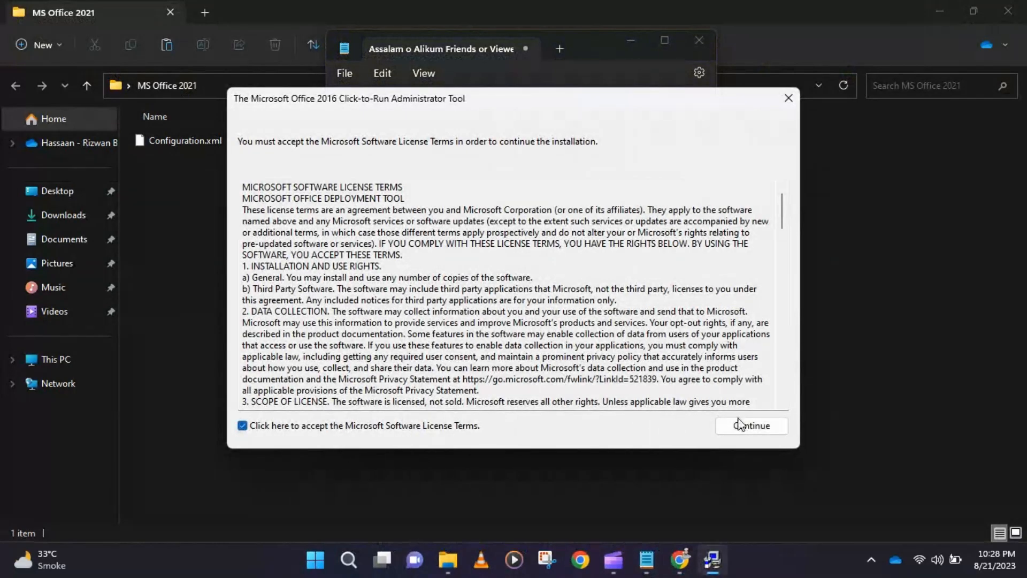
left_click(763, 428)
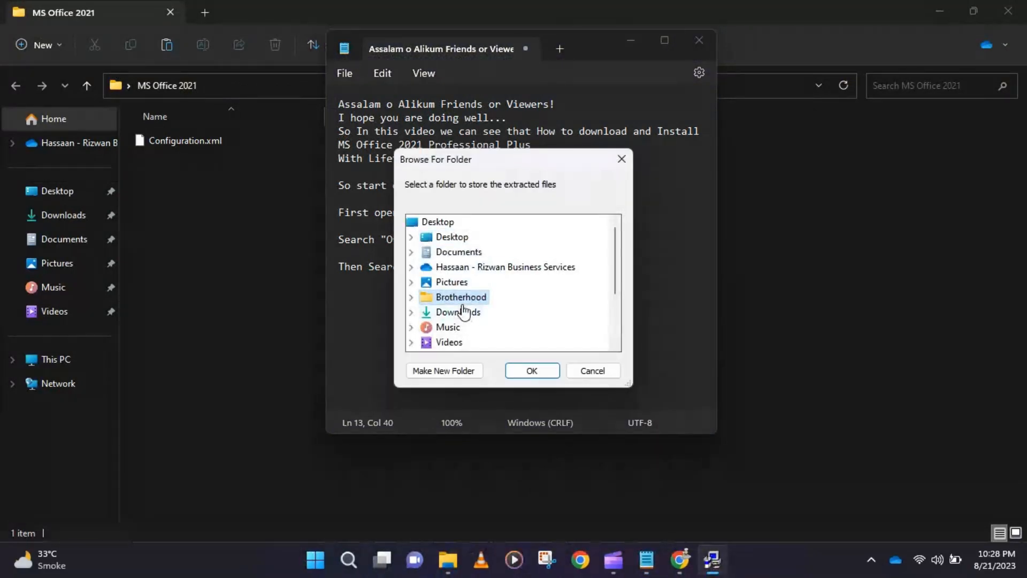
Switch to the Notepad note and add the line: Select "MS Office 2021" Folder..
left_click(357, 296)
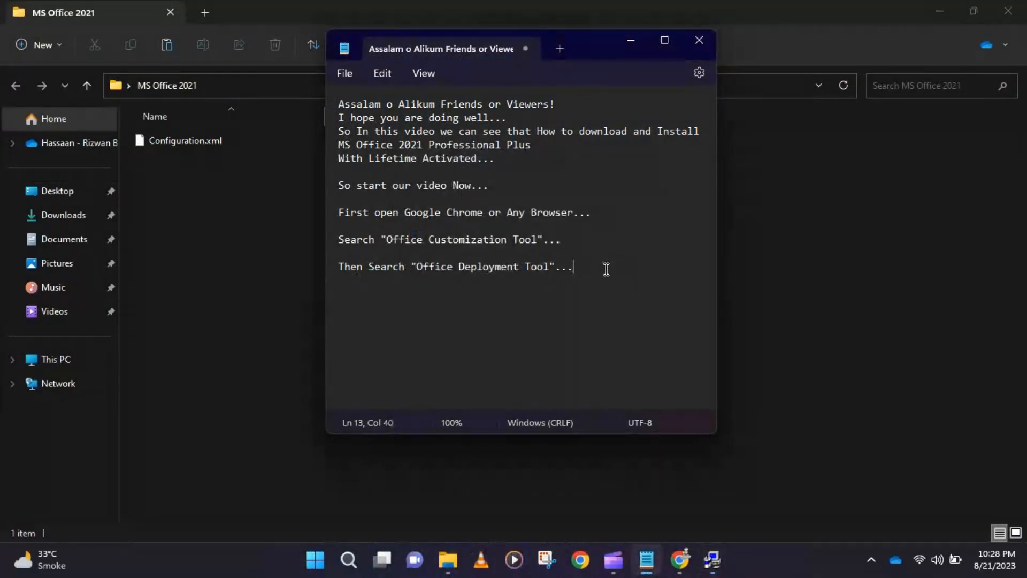
key("Return")
key("Return")
type("Sele")
type("ct \"MS Offi")
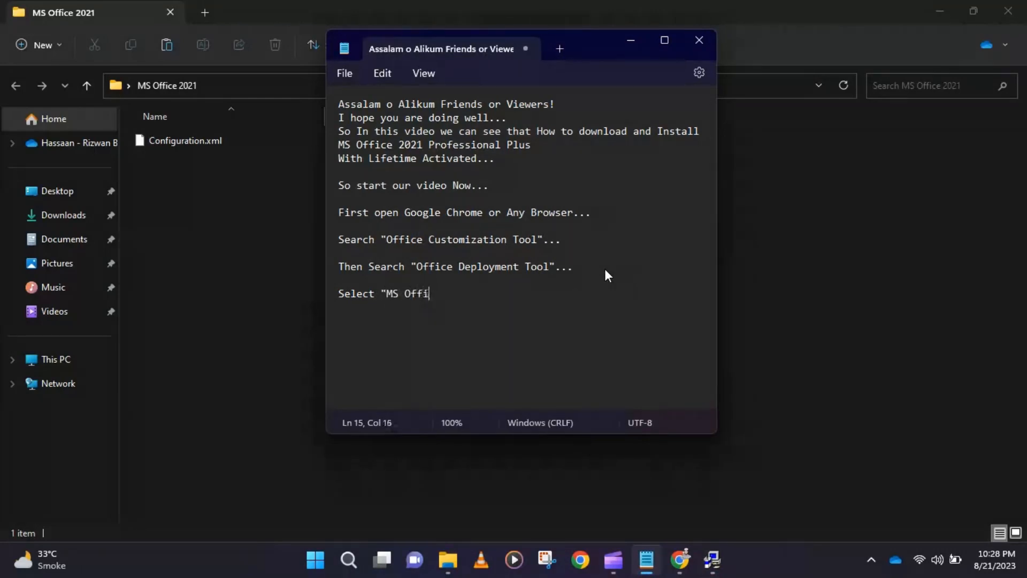
type("ce 2021\" Folder")
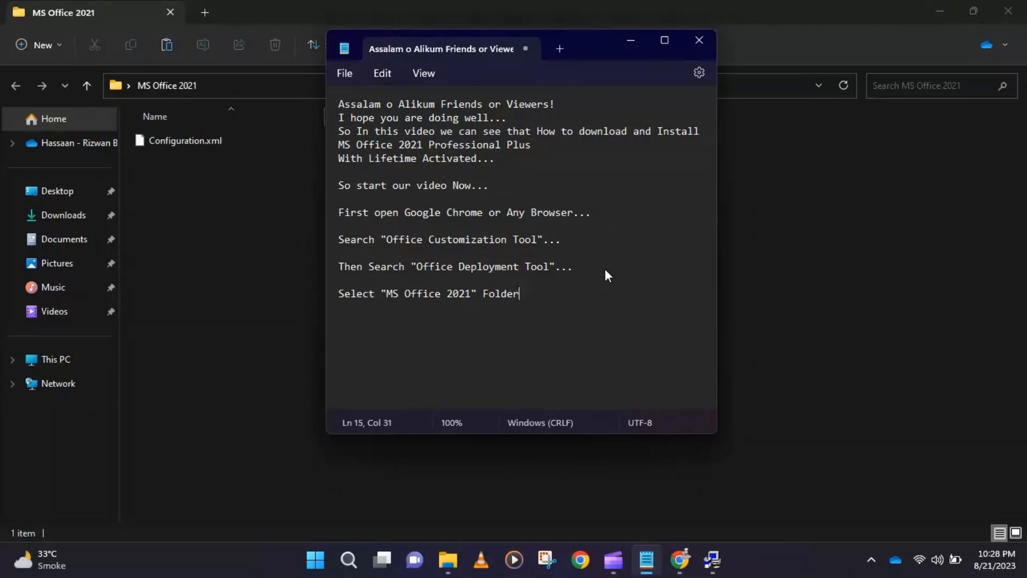
type("...")
Return to the deployment tool's folder selection and extract its files into the desktop's MS Office 2021 folder
left_click(720, 560)
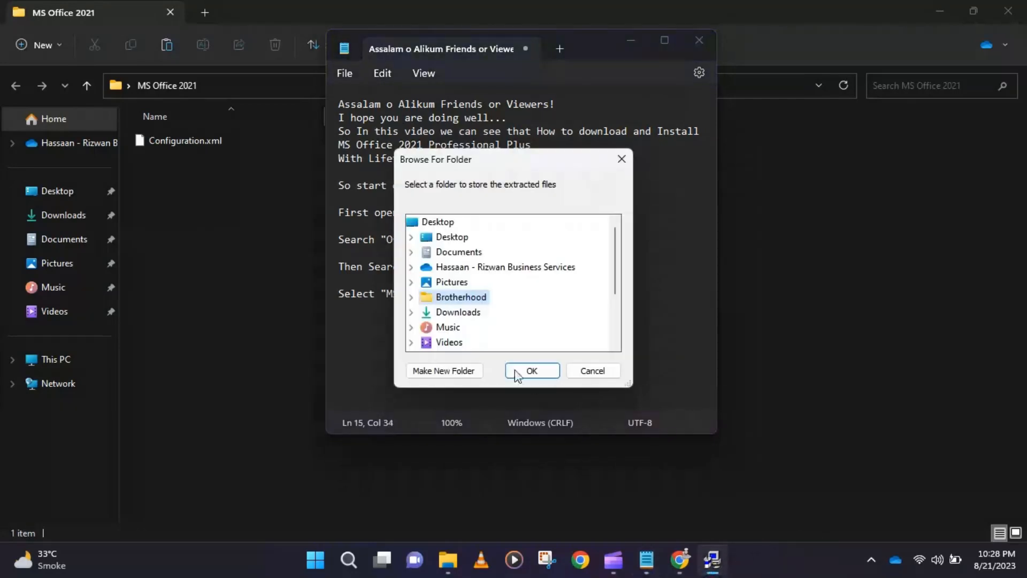
left_click(410, 236)
left_click(481, 253)
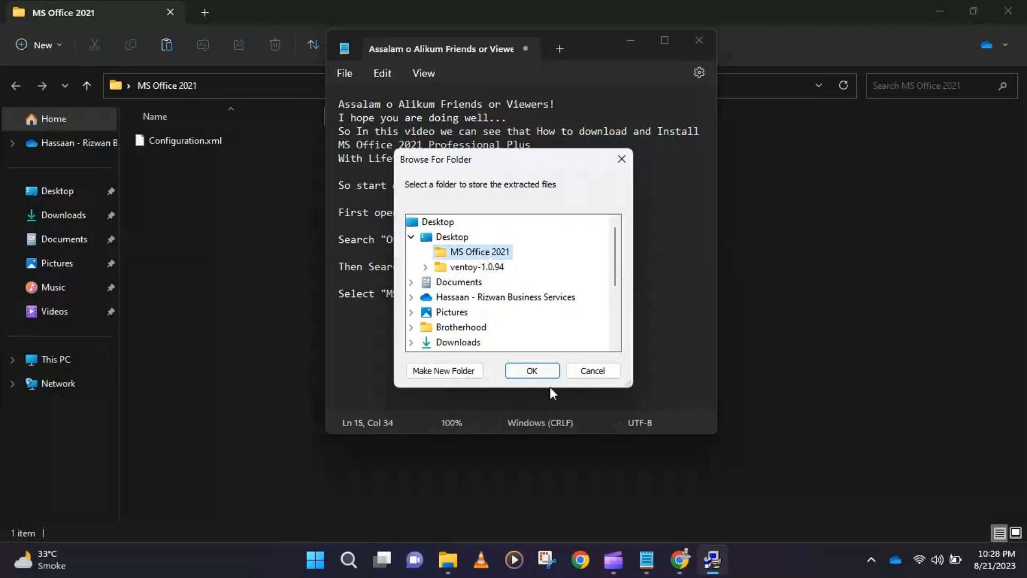
left_click(533, 369)
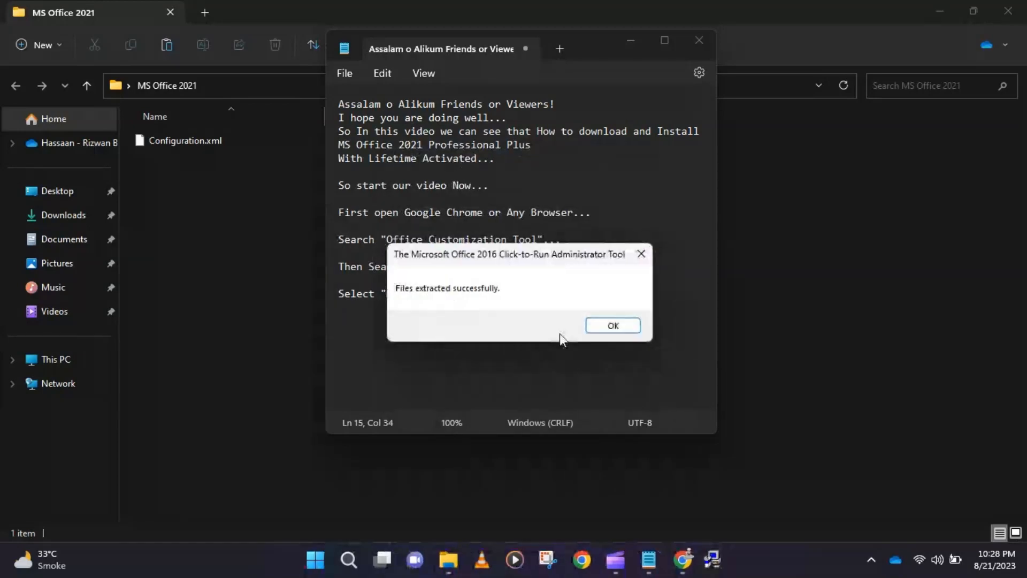
left_click(616, 324)
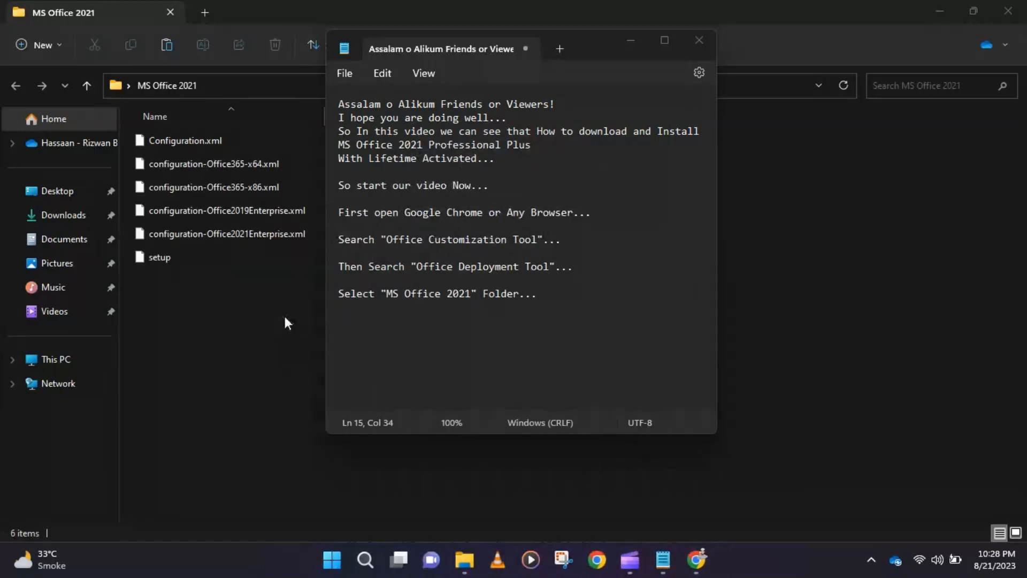
Add to the Notepad note over two lines: If you install this Version... Please Uninstall previous / Version of MS Office
left_click(559, 296)
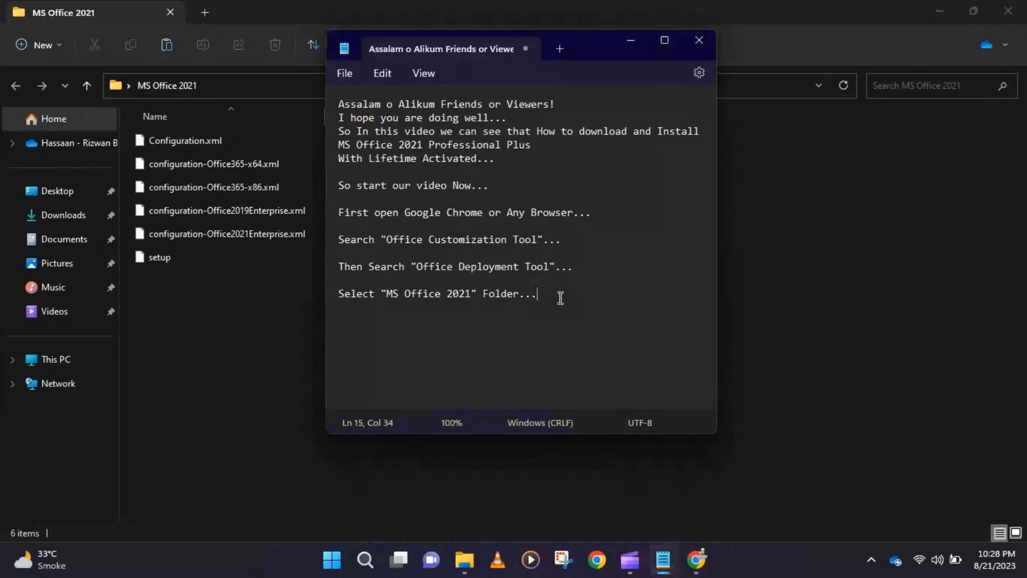
key("Return")
key("Return")
type("I")
key("alt+Tab")
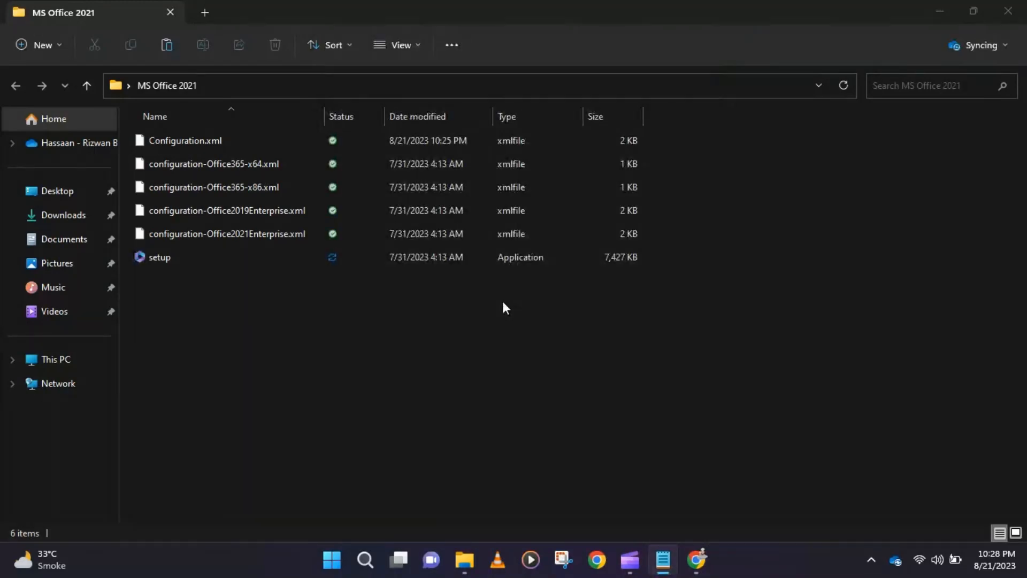
left_click(517, 421)
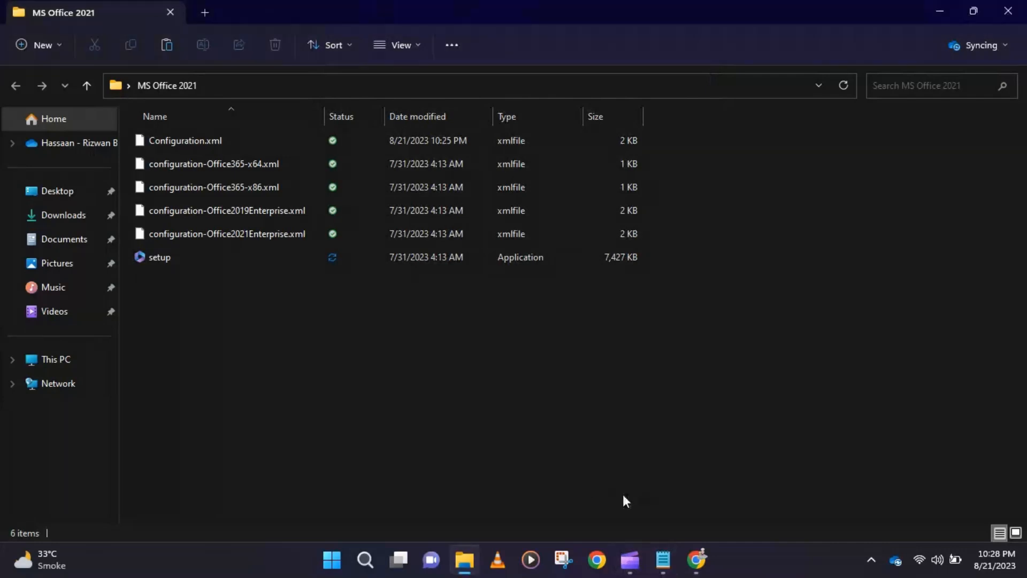
left_click(663, 559)
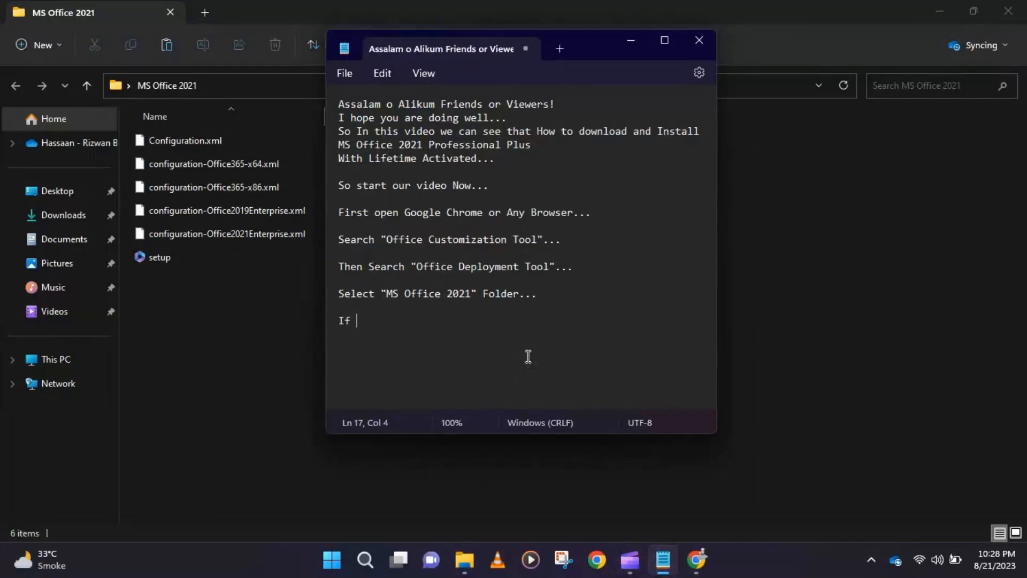
type("you install this ")
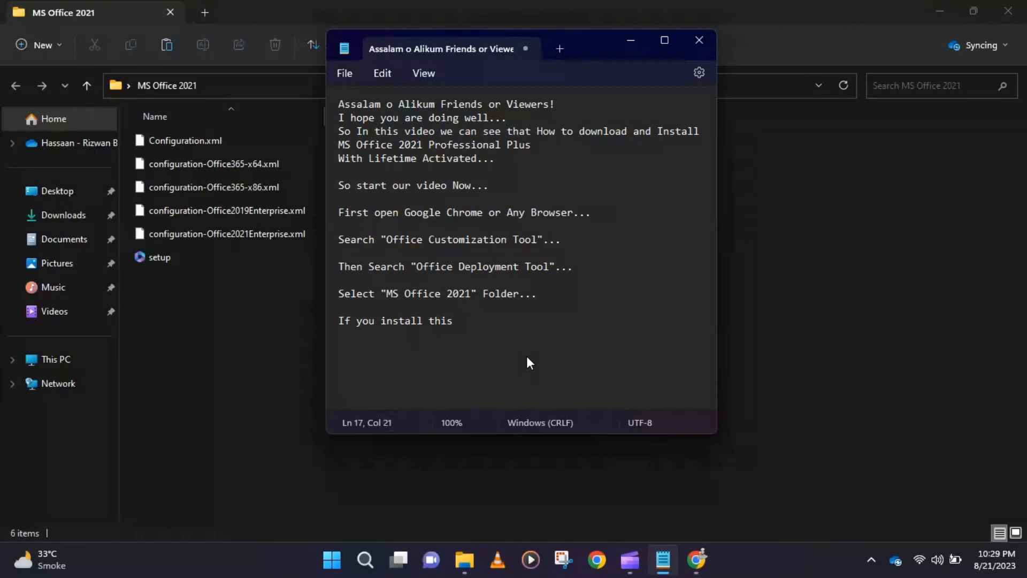
type("Version... Please Unin")
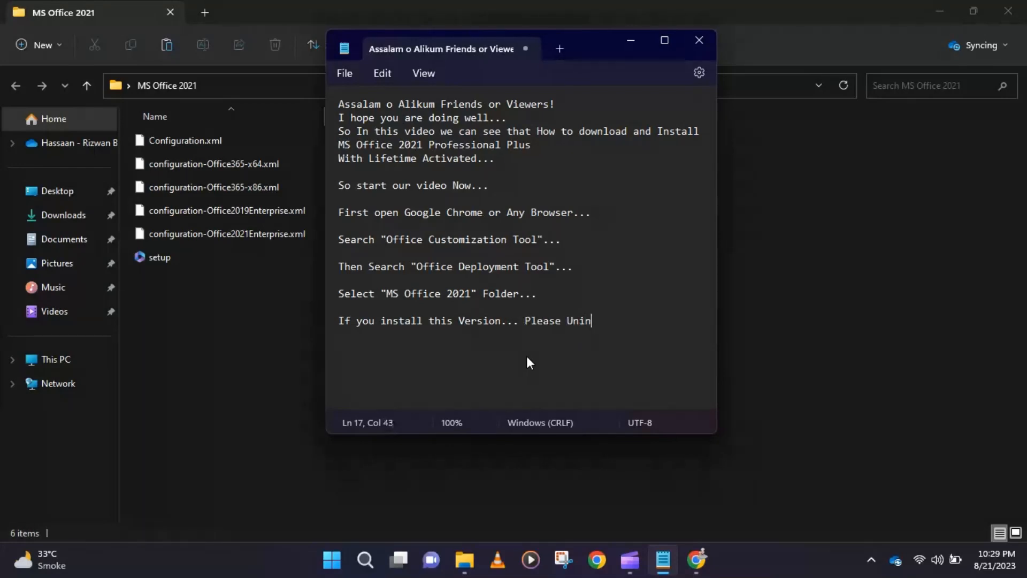
type("stall previous")
key("Return")
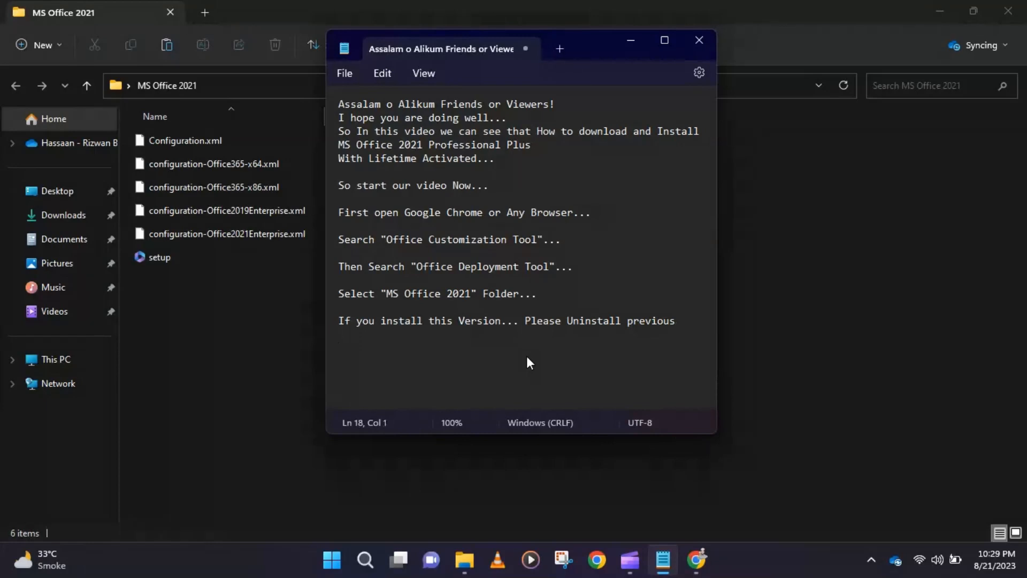
type("Version of MS Off")
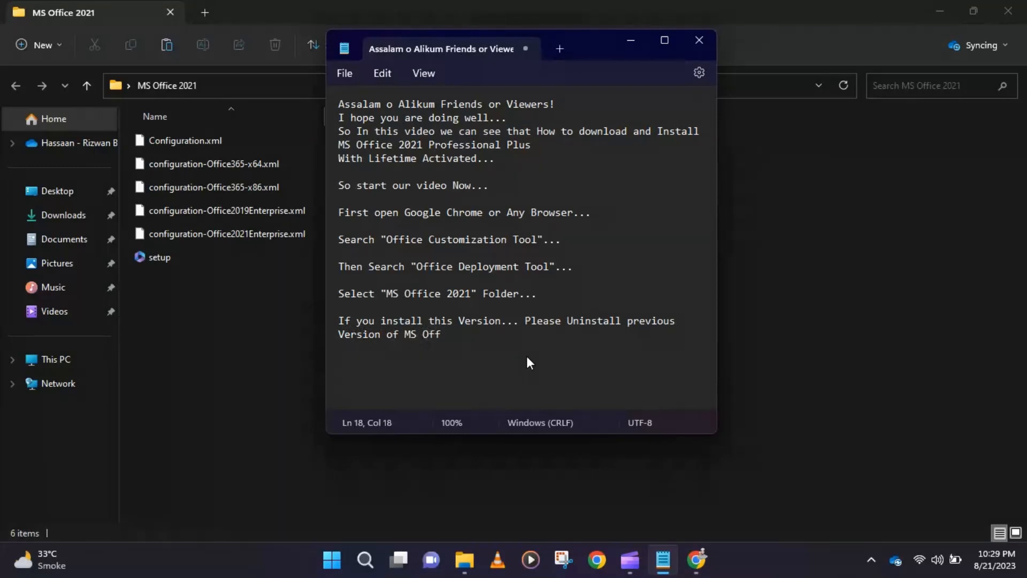
type("ice")
Add a new line to the note after a blank line: Otherwise It Can't be Run..
key("Return")
key("Return")
type("Otherwise")
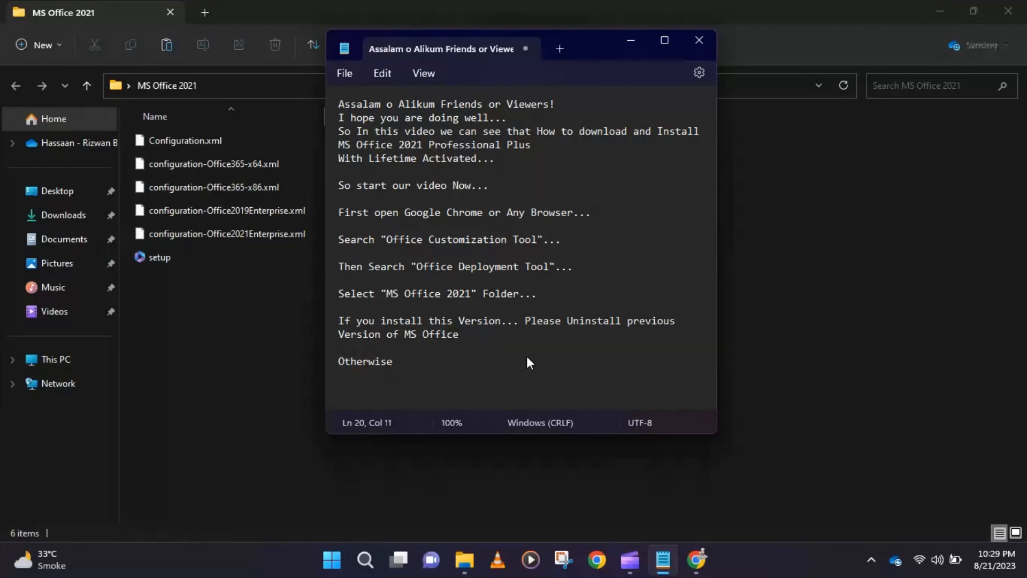
type(" It Can't be ")
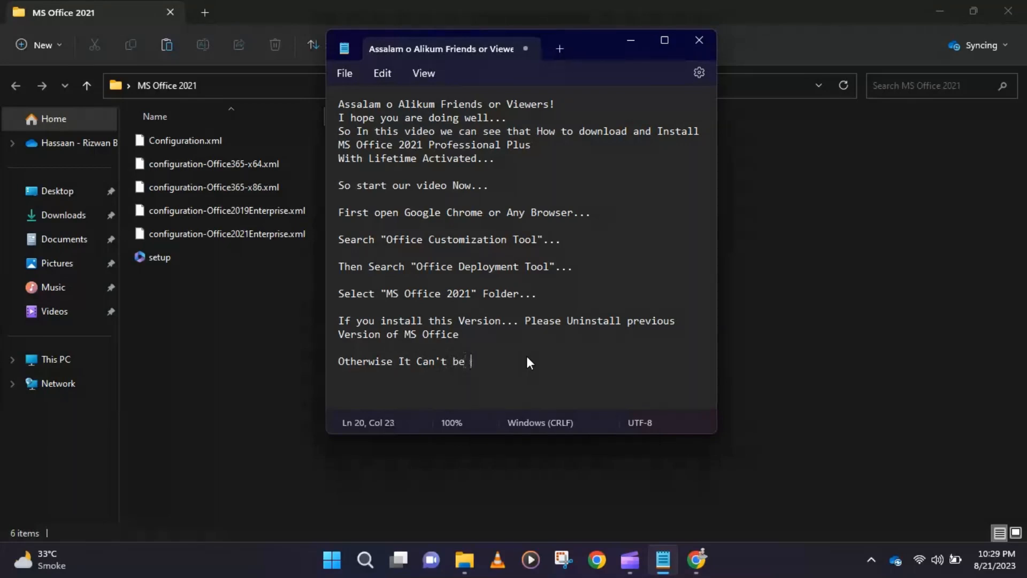
type("Run..")
Add a new line to the note after a blank line: I already Install "Office 365 for Business"
key("Return")
key("Return")
type("I already ")
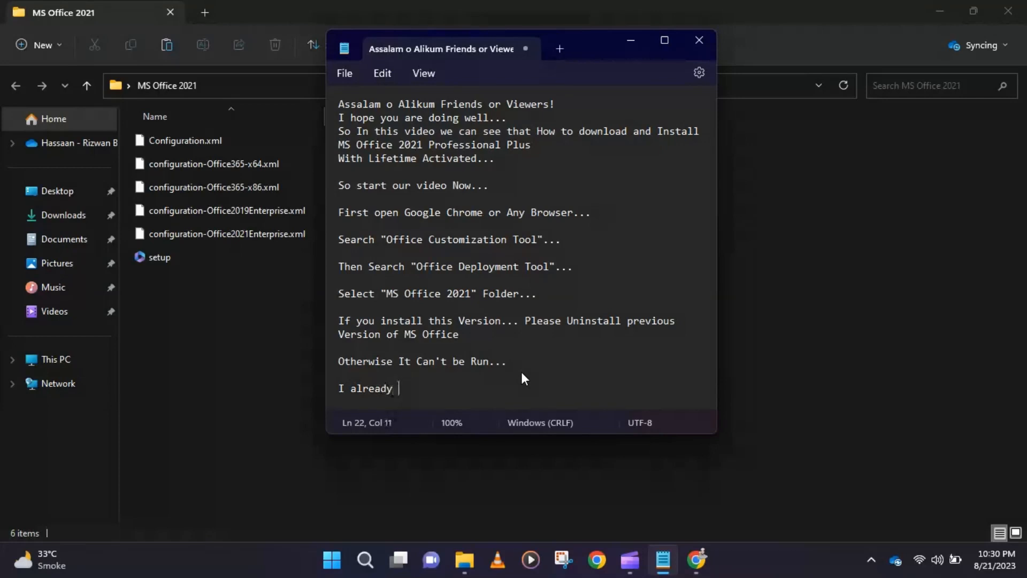
type("Install office ")
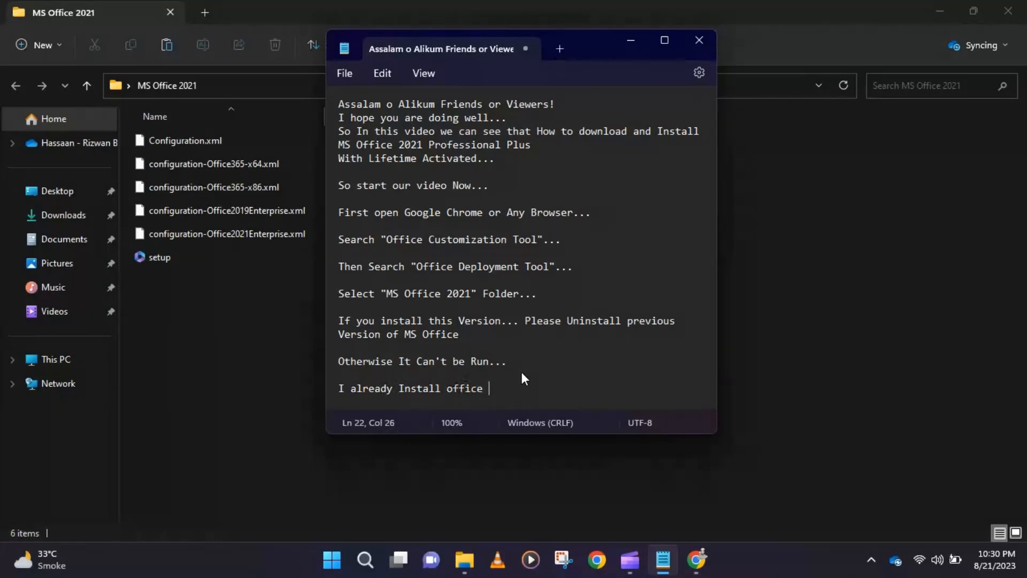
type("365 for Business\"")
key("ctrl+Left")
key("ctrl+Left")
key("ctrl+Left")
key("ctrl+Left")
key("ctrl+Left")
type("\"")
key("Right")
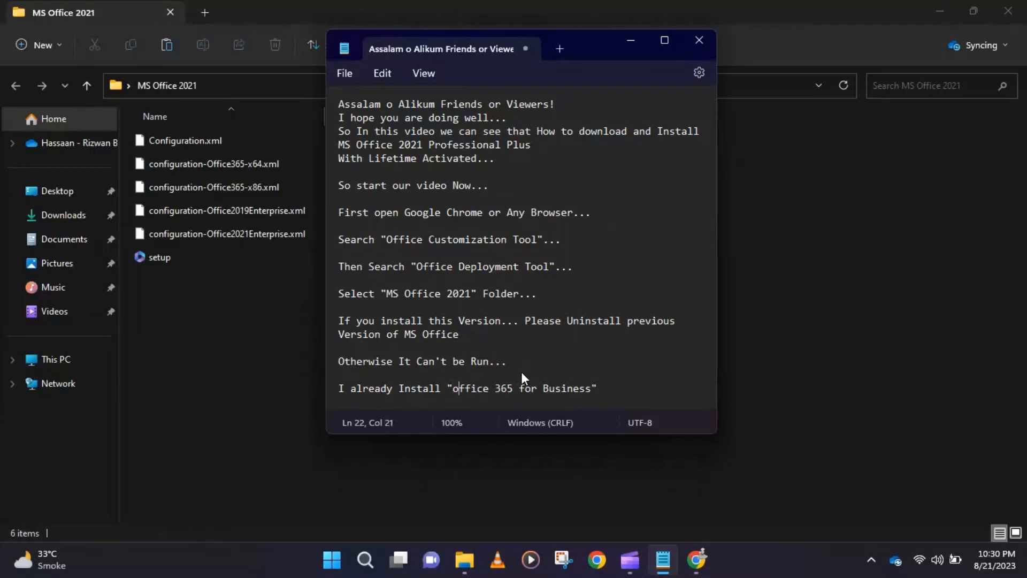
key("BackSpace")
type("O")
key("End")
Add another line to the note after a blank line: So start command..
key("Return")
key("Return")
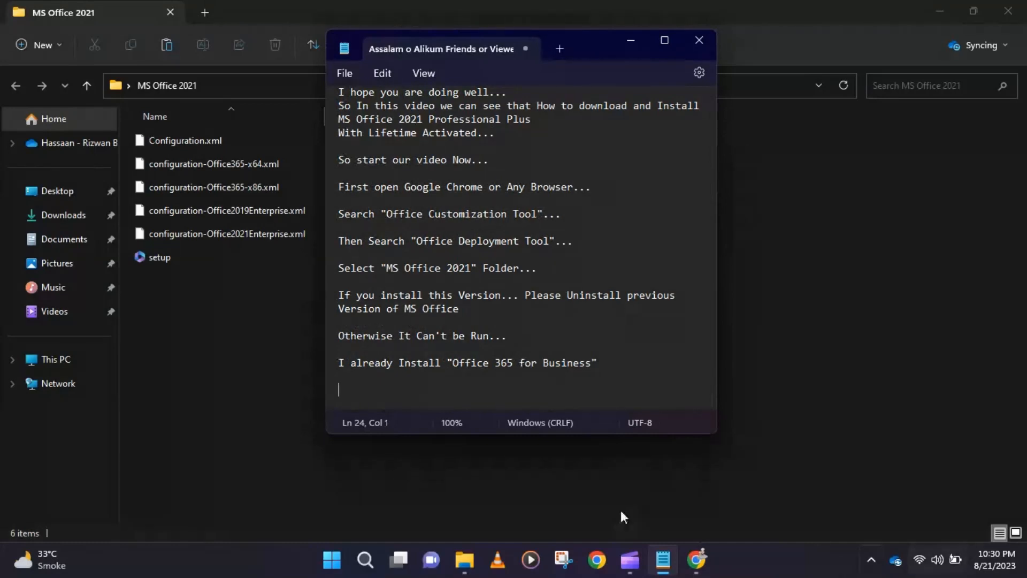
type("So sta")
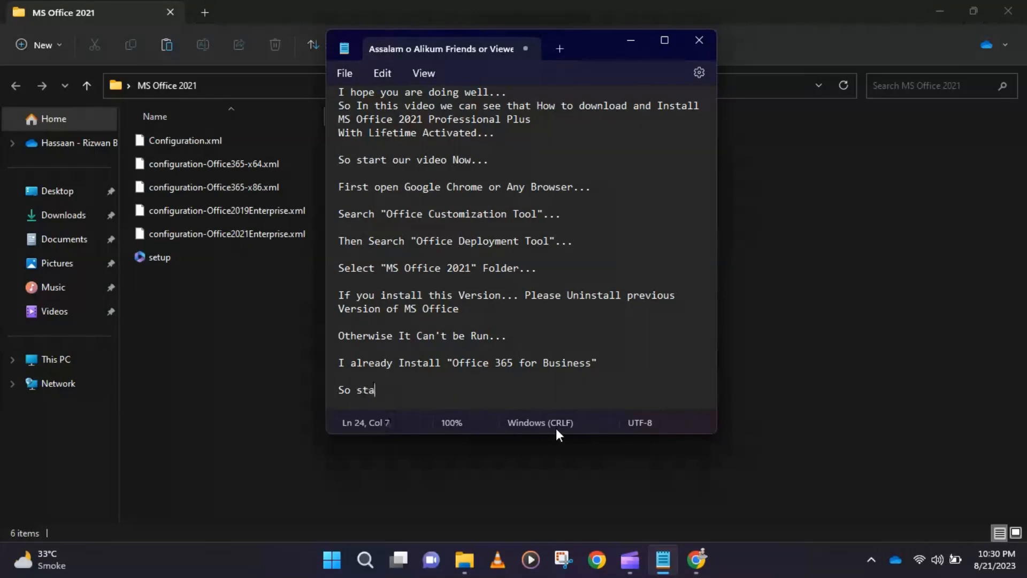
type("rt command...")
key("Return")
key("Return")
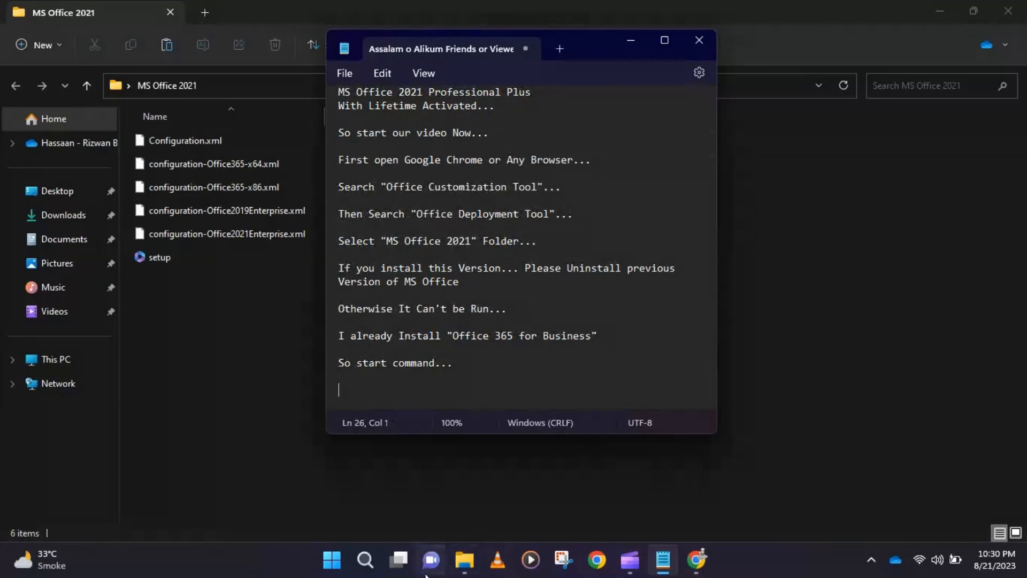
Search Windows for cmd and open the command prompt
left_click(342, 559)
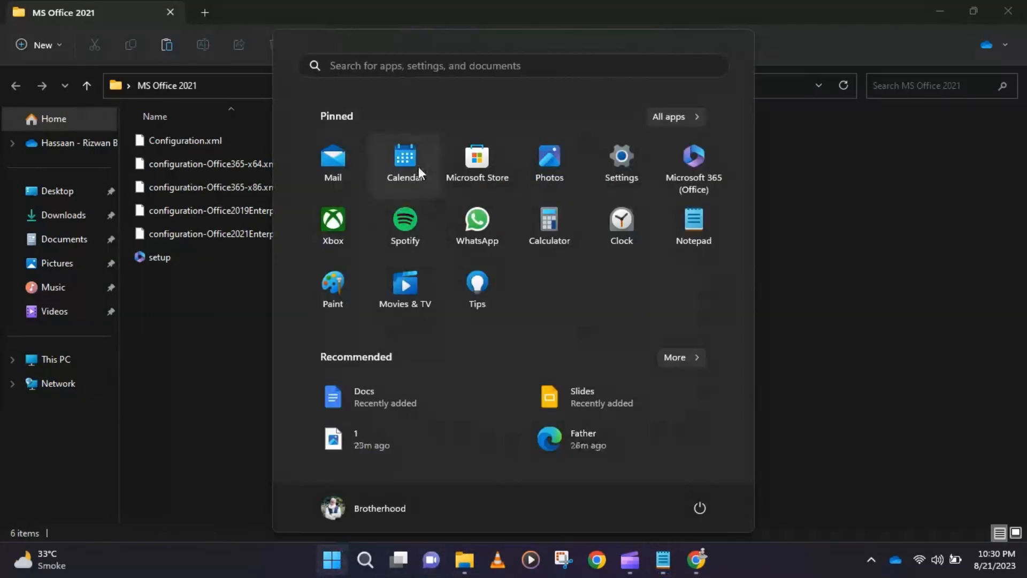
left_click(476, 72)
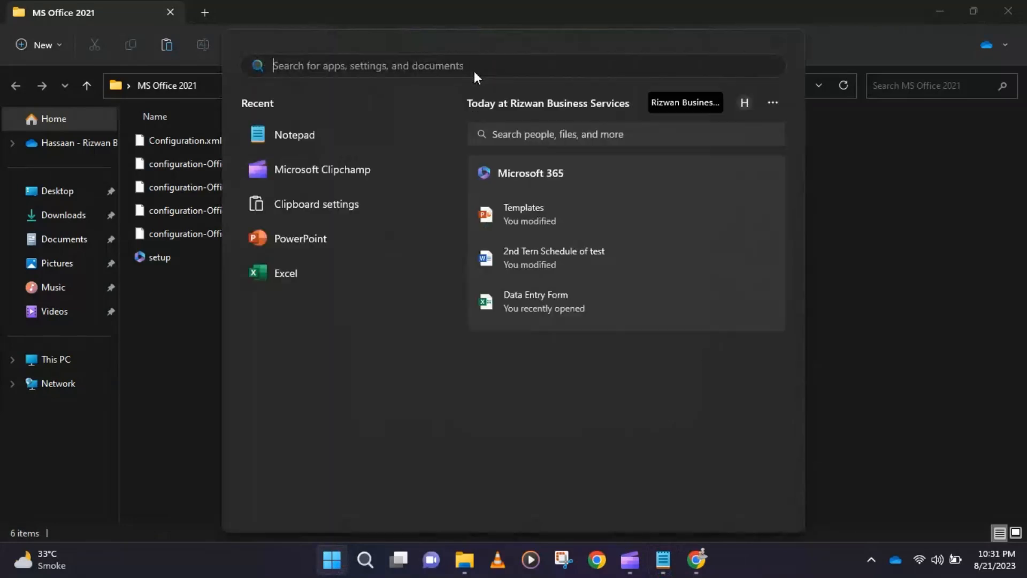
type("s")
key("BackSpace")
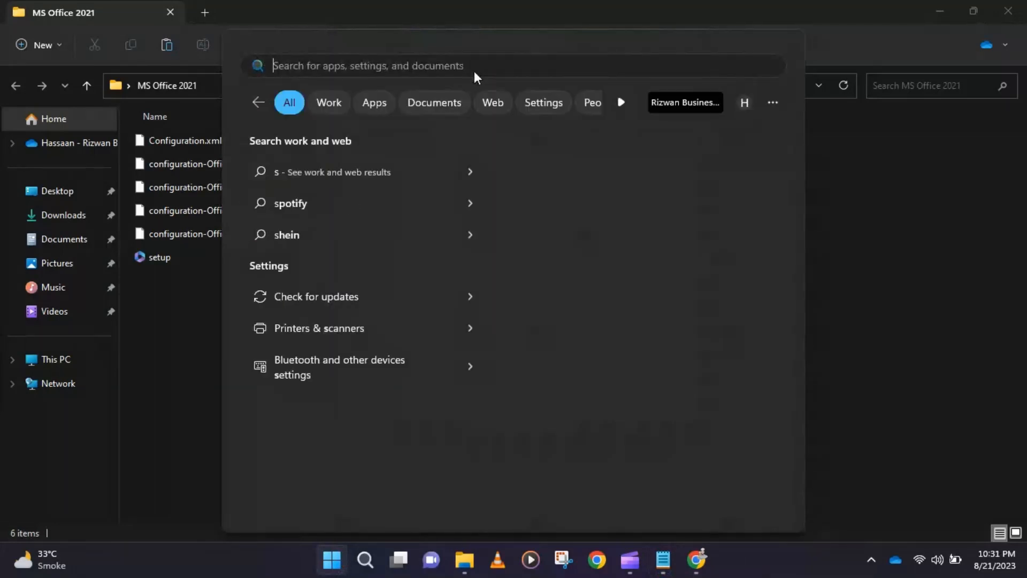
type("cmd")
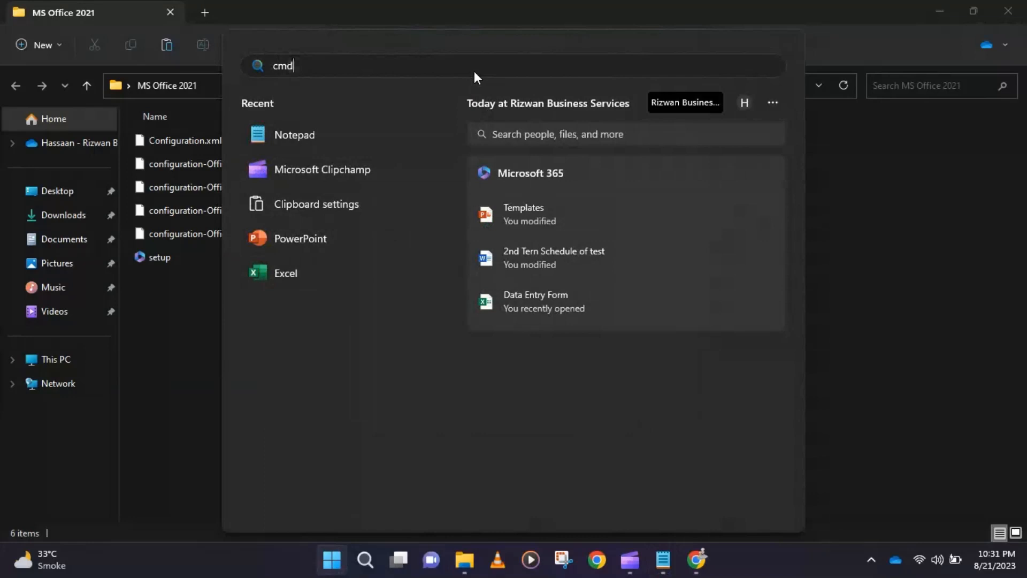
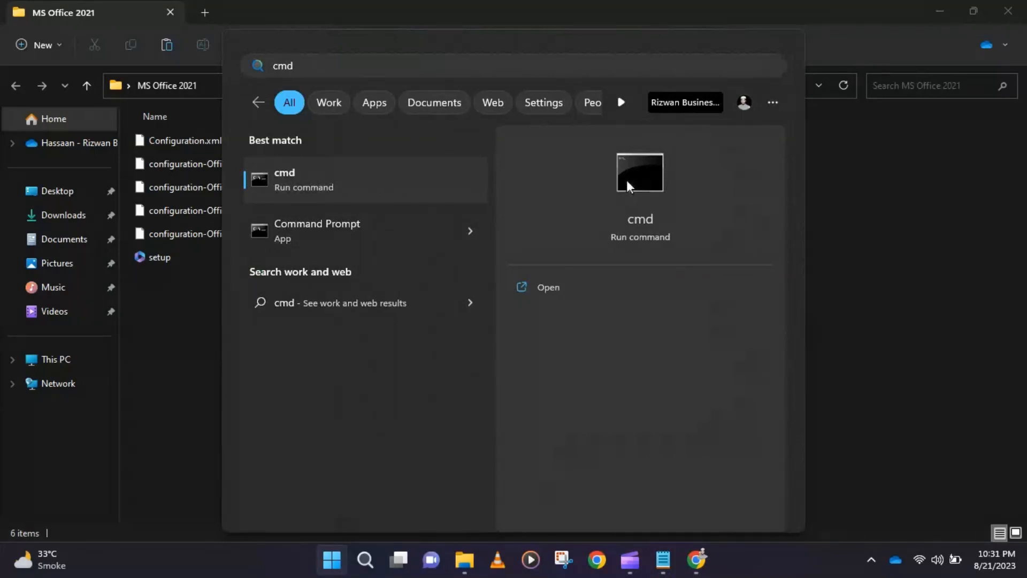
left_click(309, 196)
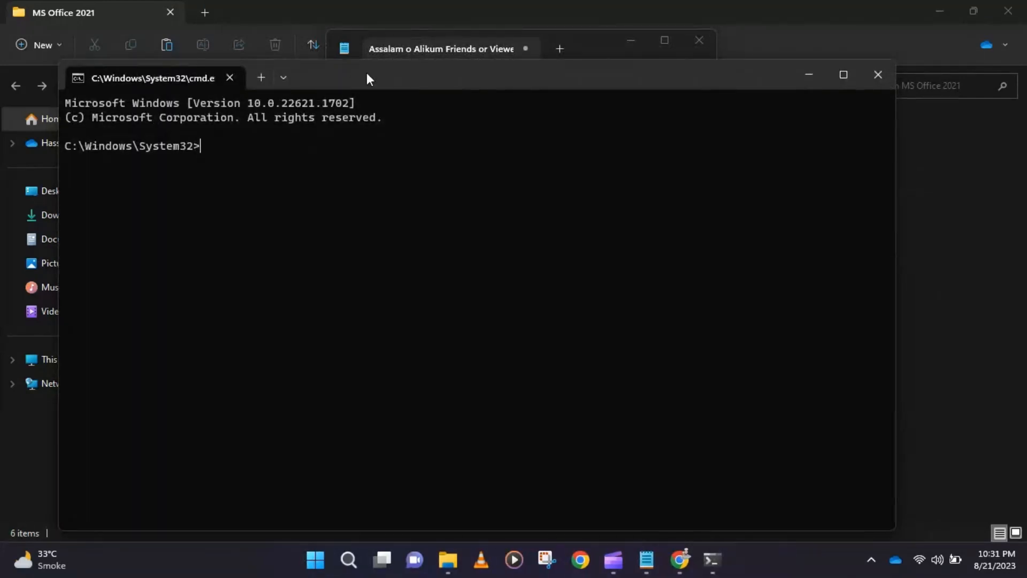
Return to the Notepad note and add the line: First copy address of Folder..
left_click(975, 198)
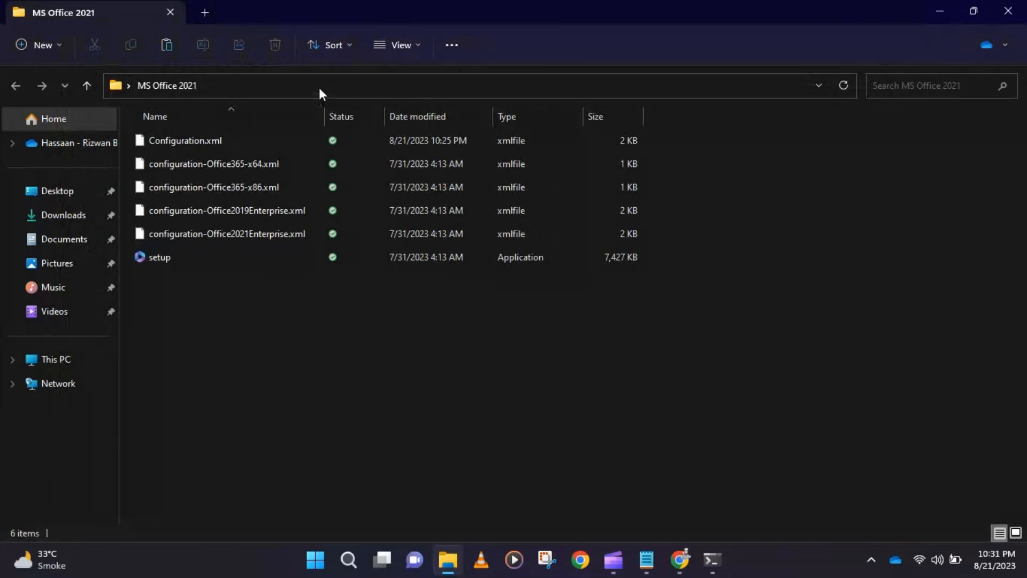
left_click(646, 560)
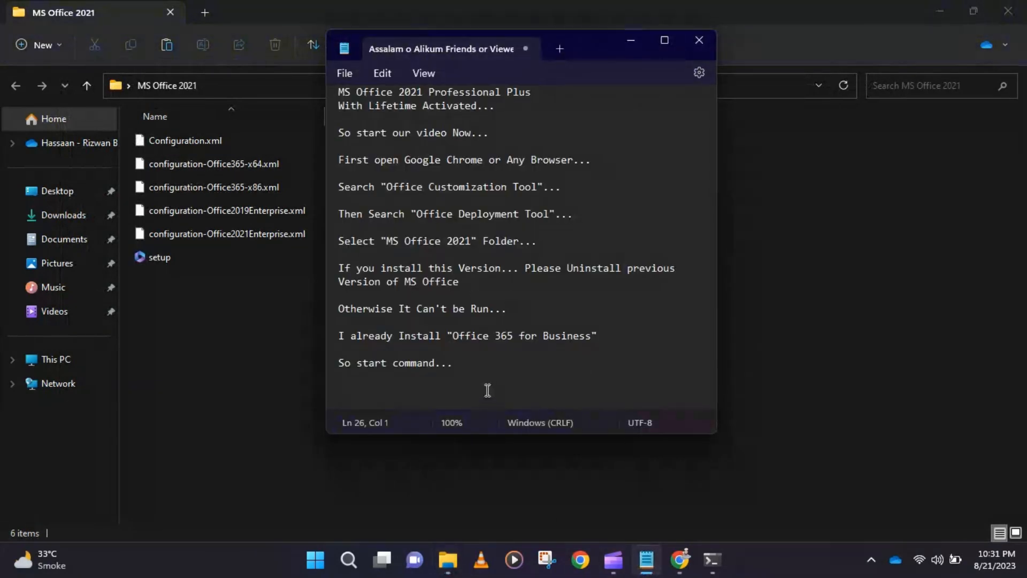
type("First copy address of")
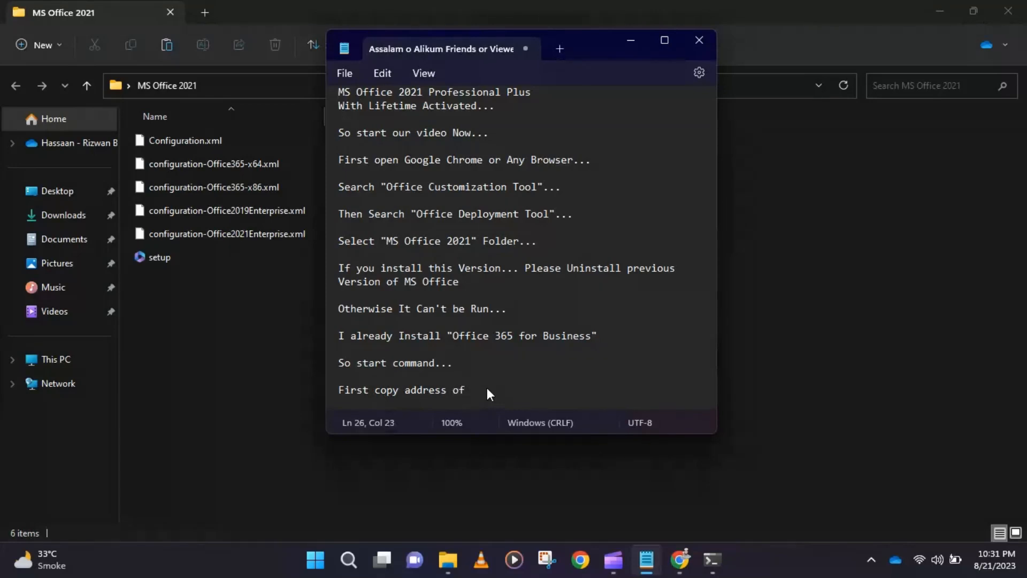
type(" Folder...")
Copy the MS Office 2021 folder's full path from File Explorer and begin a cd command in the command prompt
left_click(282, 328)
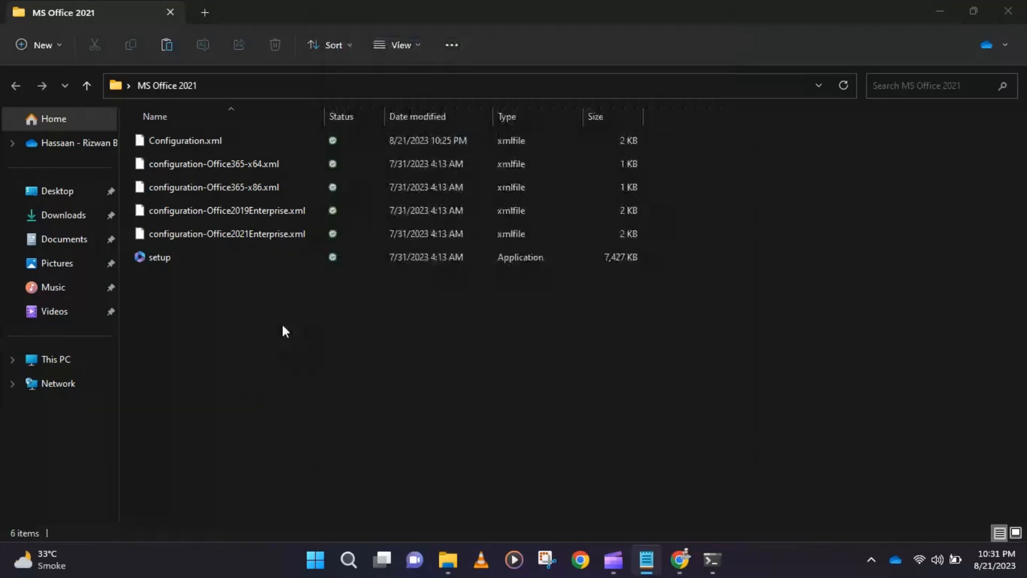
left_click(441, 84)
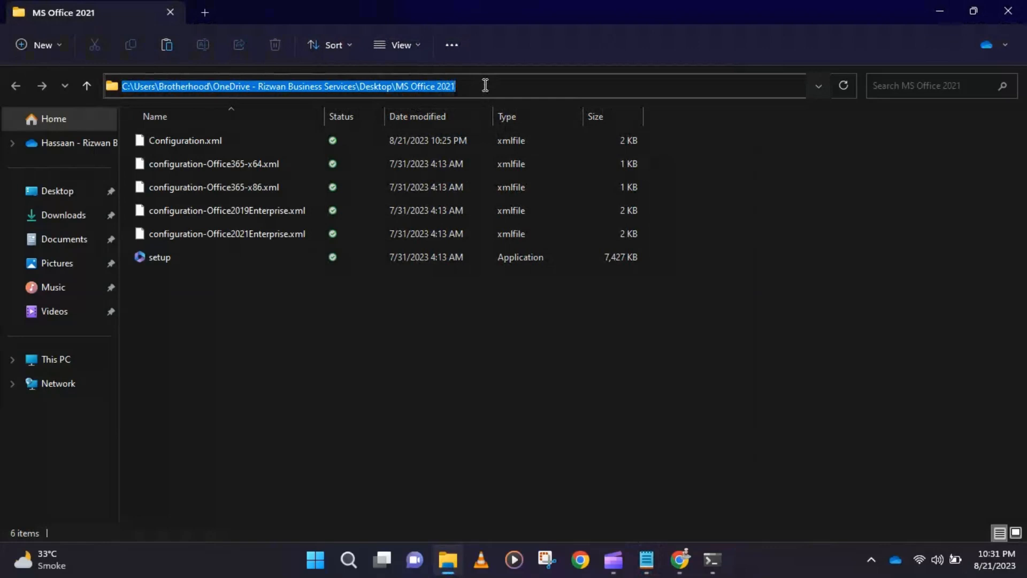
right_click(437, 86)
left_click(473, 136)
left_click(712, 560)
type("cd")
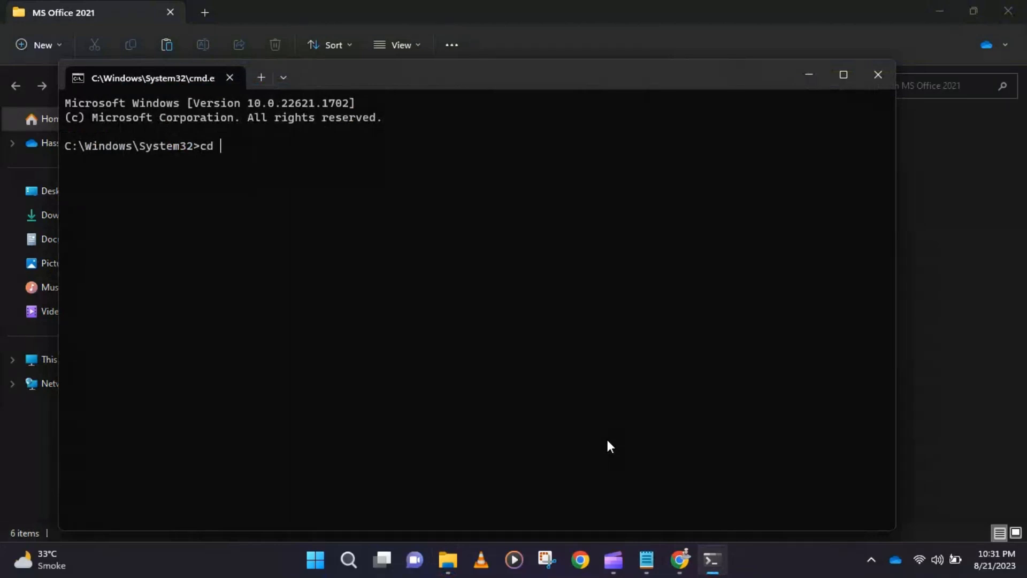
key("ctrl+v")
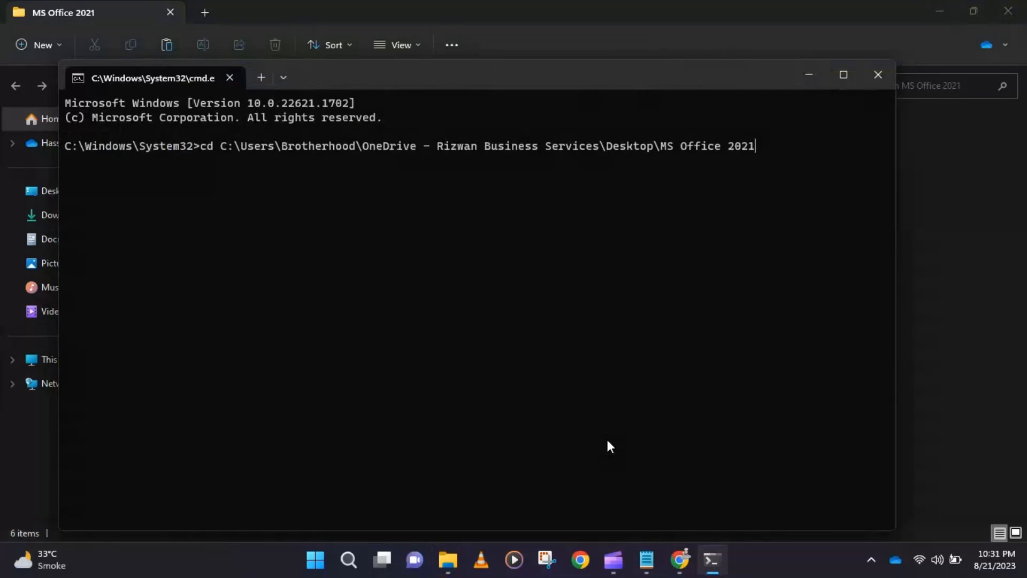
key("ctrl+z")
key("ctrl+a")
key("BackSpace")
key("BackSpace")
key("BackSpace")
key("BackSpace")
key("BackSpace")
key("BackSpace")
key("BackSpace")
key("BackSpace")
key("BackSpace")
key("BackSpace")
key("BackSpace")
key("BackSpace")
key("BackSpace")
key("BackSpace")
key("BackSpace")
key("BackSpace")
key("BackSpace")
key("BackSpace")
key("BackSpace")
key("BackSpace")
key("BackSpace")
key("BackSpace")
key("BackSpace")
key("BackSpace")
key("BackSpace")
key("BackSpace")
key("BackSpace")
key("BackSpace")
key("BackSpace")
key("BackSpace")
key("BackSpace")
key("BackSpace")
key("BackSpace")
key("BackSpace")
key("BackSpace")
key("BackSpace")
key("BackSpace")
key("BackSpace")
key("BackSpace")
key("BackSpace")
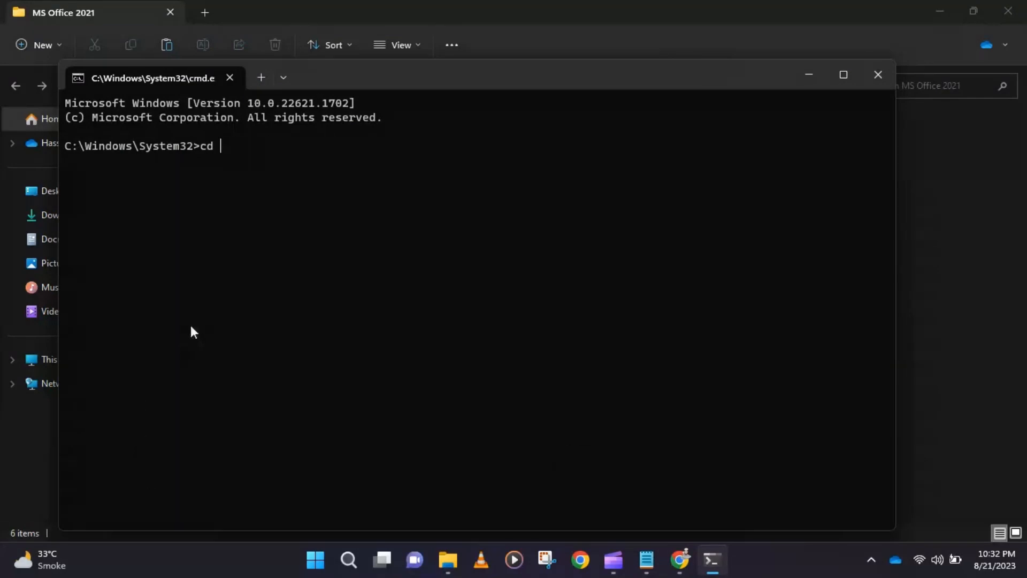
key("ctrl+v")
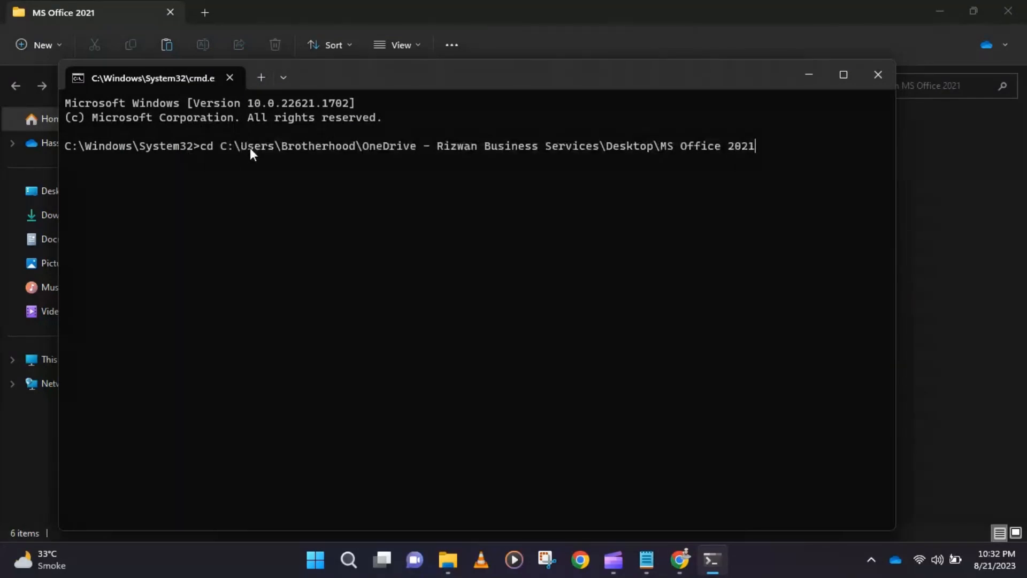
key("ctrl+v")
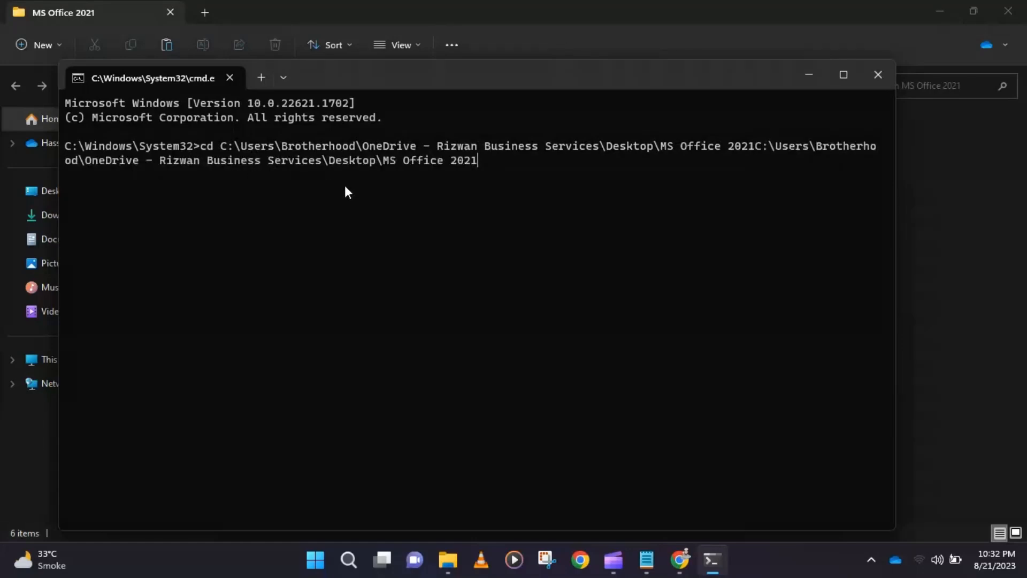
key("Left")
key("BackSpace")
key("BackSpace")
key("BackSpace")
key("BackSpace")
key("BackSpace")
key("BackSpace")
key("BackSpace")
key("BackSpace")
key("BackSpace")
key("BackSpace")
key("BackSpace")
key("BackSpace")
key("BackSpace")
key("BackSpace")
key("BackSpace")
key("BackSpace")
key("BackSpace")
key("BackSpace")
key("BackSpace")
key("BackSpace")
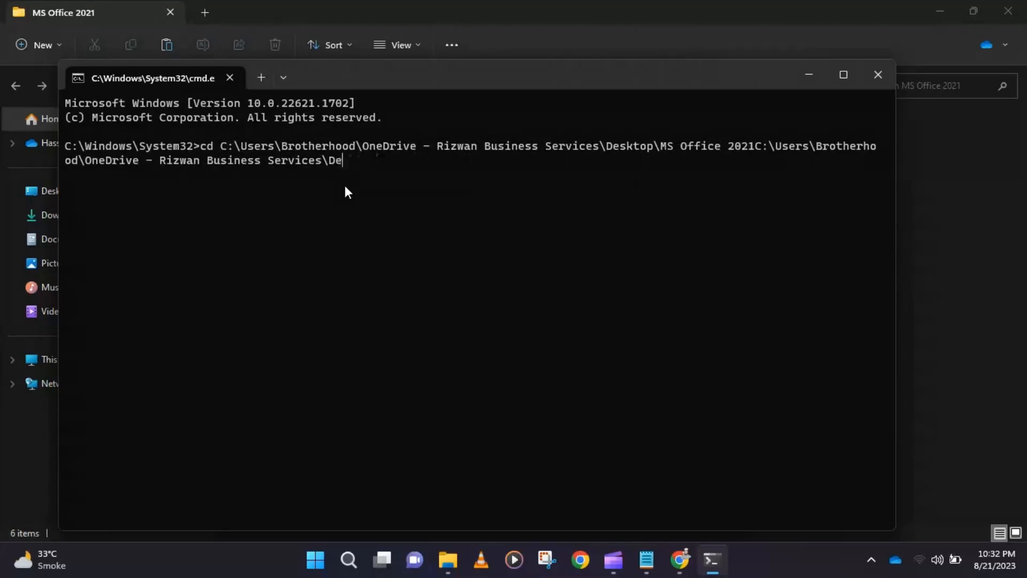
key("BackSpace")
key("BackSpace")
key("BackSpace")
key("BackSpace")
key("BackSpace")
key("BackSpace")
key("BackSpace")
key("BackSpace")
key("BackSpace")
key("BackSpace")
key("BackSpace")
key("BackSpace")
key("BackSpace")
key("BackSpace")
key("BackSpace")
key("BackSpace")
key("BackSpace")
key("BackSpace")
key("BackSpace")
key("BackSpace")
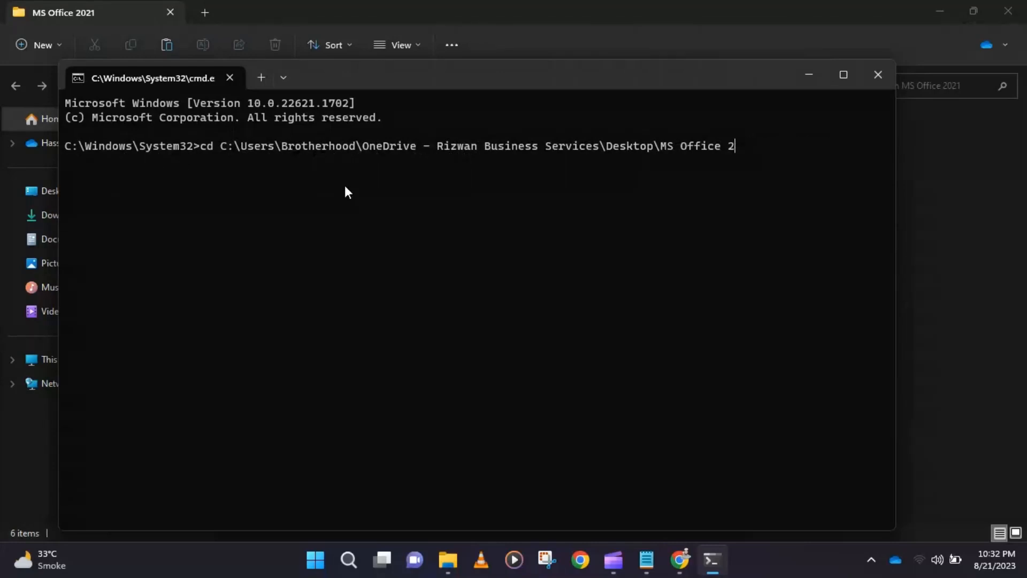
key("BackSpace")
key("BackSpace")
key("BackSpace")
key("BackSpace")
key("BackSpace")
key("BackSpace")
key("BackSpace")
key("BackSpace")
key("BackSpace")
key("BackSpace")
key("BackSpace")
key("BackSpace")
key("BackSpace")
key("BackSpace")
key("BackSpace")
key("BackSpace")
key("BackSpace")
key("BackSpace")
key("BackSpace")
key("BackSpace")
key("BackSpace")
key("BackSpace")
key("BackSpace")
key("BackSpace")
key("BackSpace")
key("BackSpace")
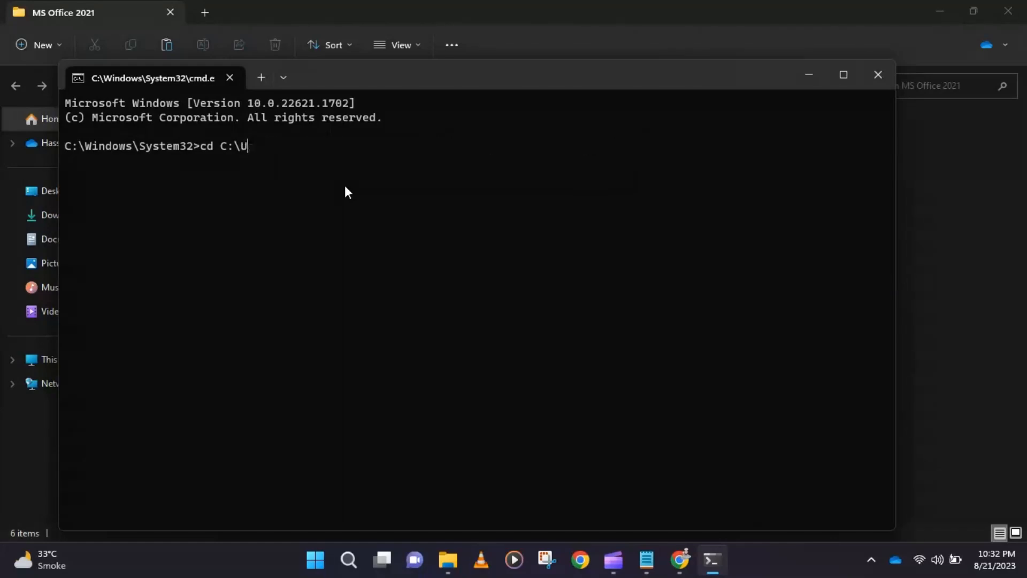
key("BackSpace")
key("BackSpace")
key("BackSpace")
key("BackSpace")
Complete the cd command with the copied MS Office 2021 folder path and run it
type("C:\\Users\\Brotherhood\\OneDrive - Rizwan Business Services\\Desktop\\MS Office 2021")
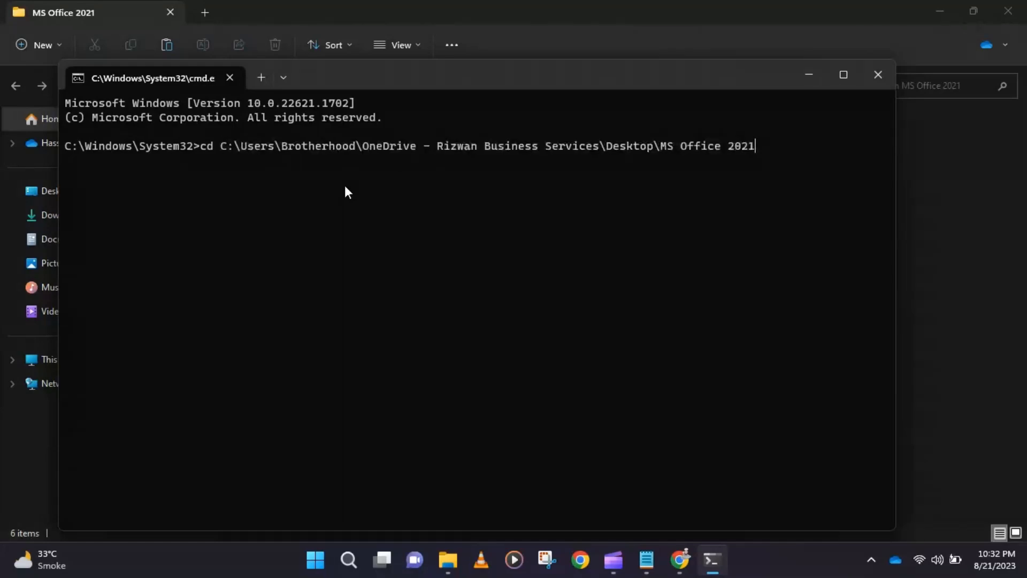
key("Return")
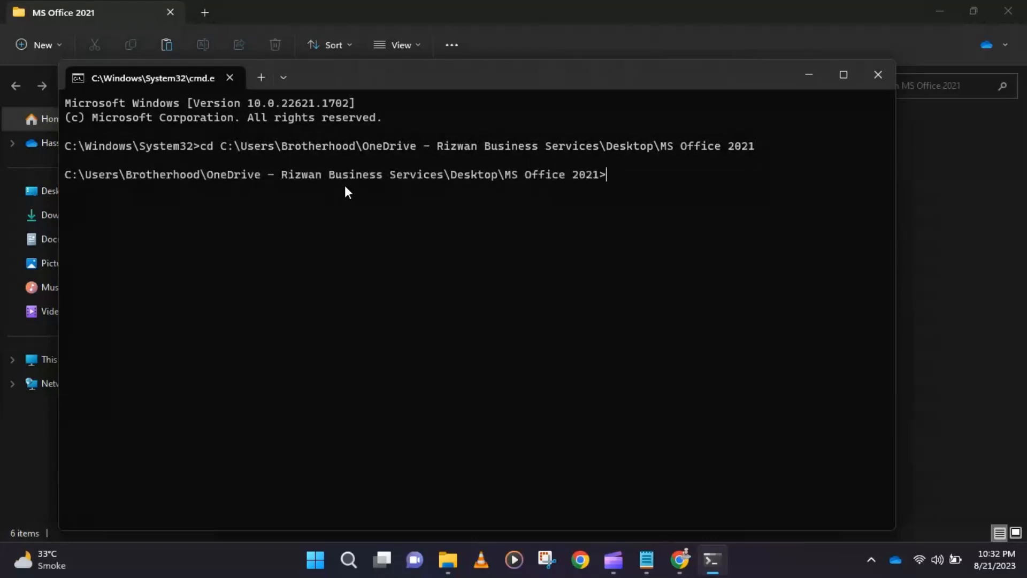
Enter the command setup /configure configuration.xml at the prompt without running it
type("setup /configu")
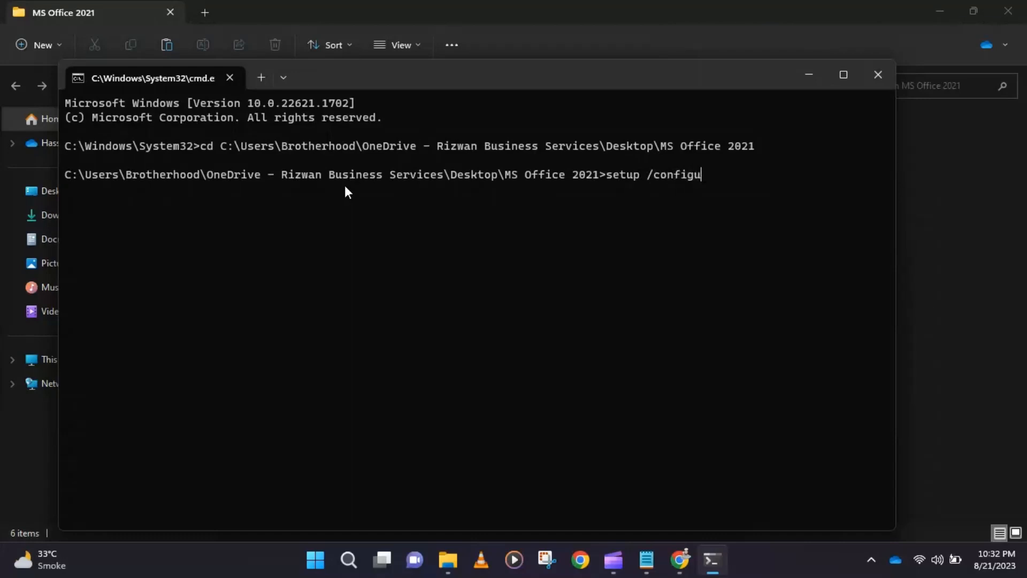
type("re configuration")
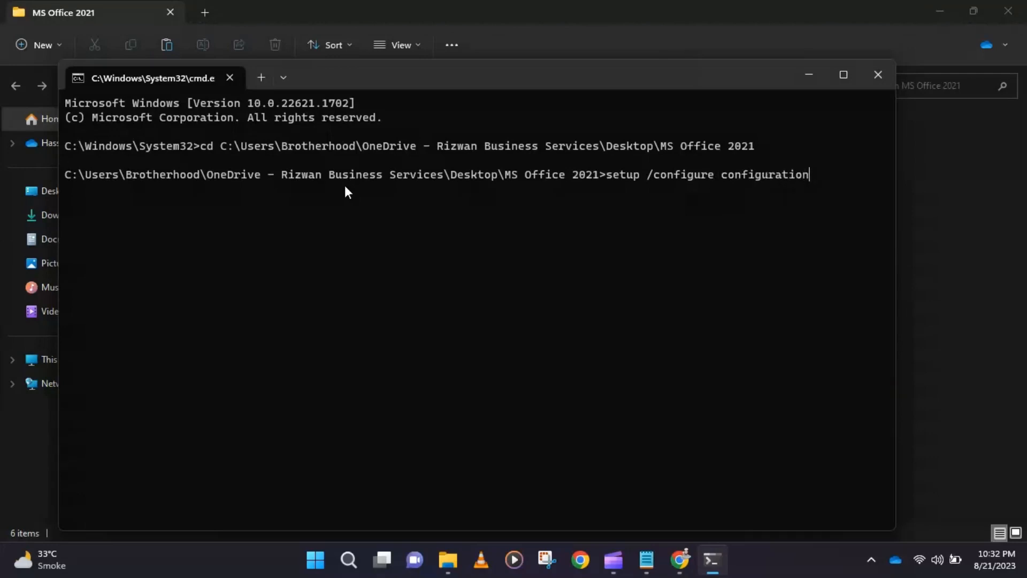
type(".xml")
Return to the Notepad note and add the line: Now Press Enter..
left_click(646, 559)
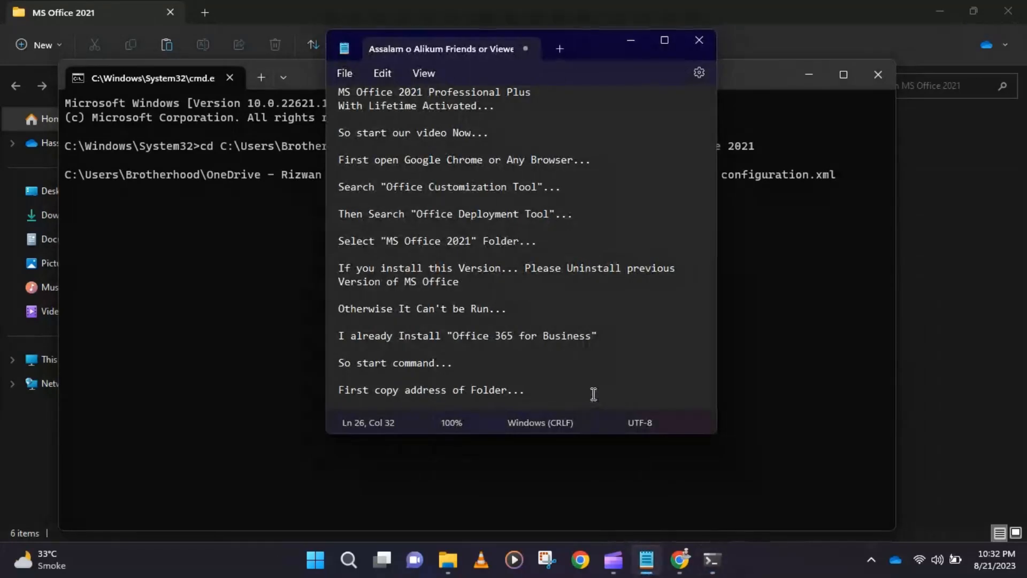
key("Return")
key("Return")
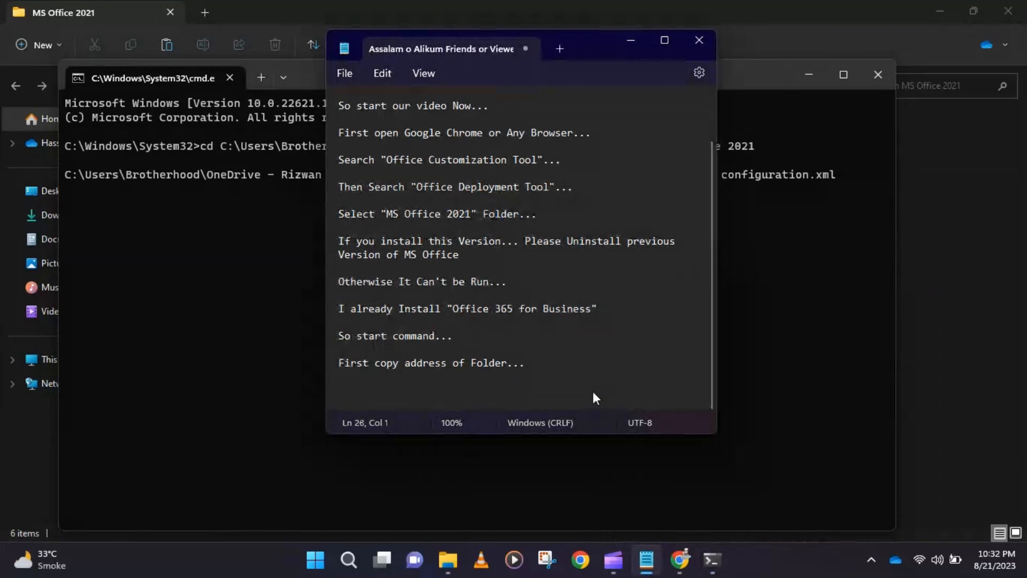
type("Now")
key("alt")
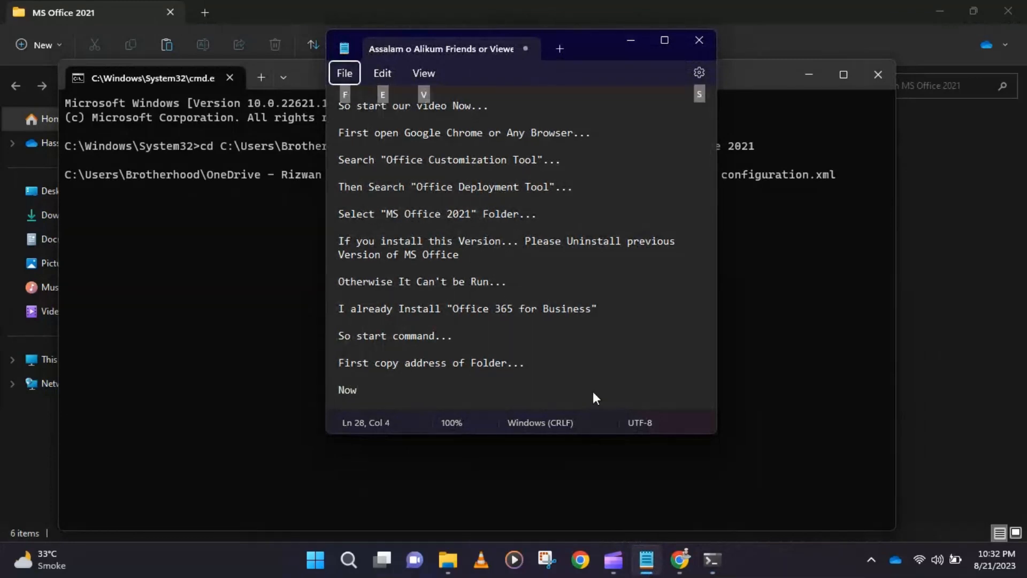
key("alt")
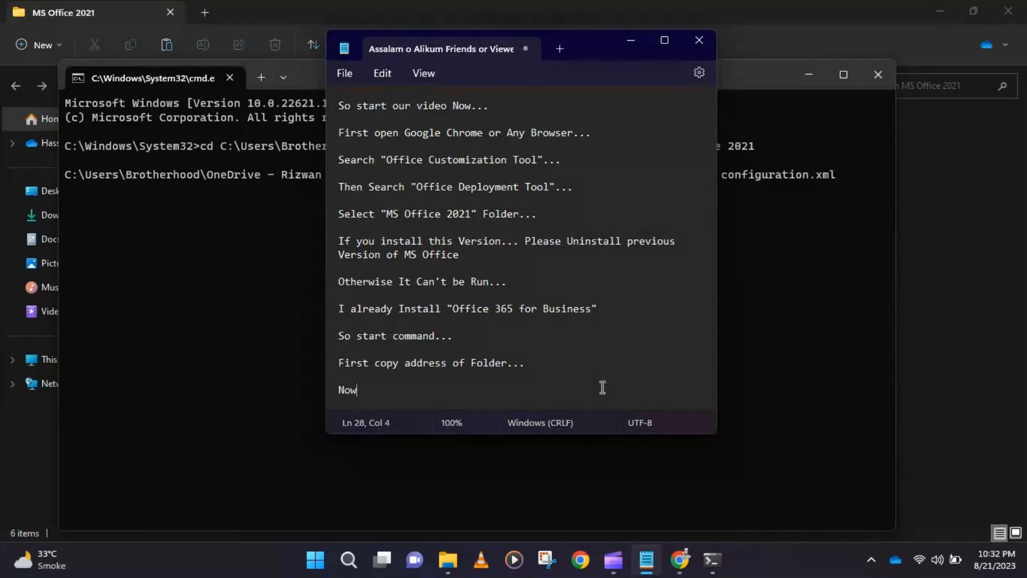
type("Press Enter...")
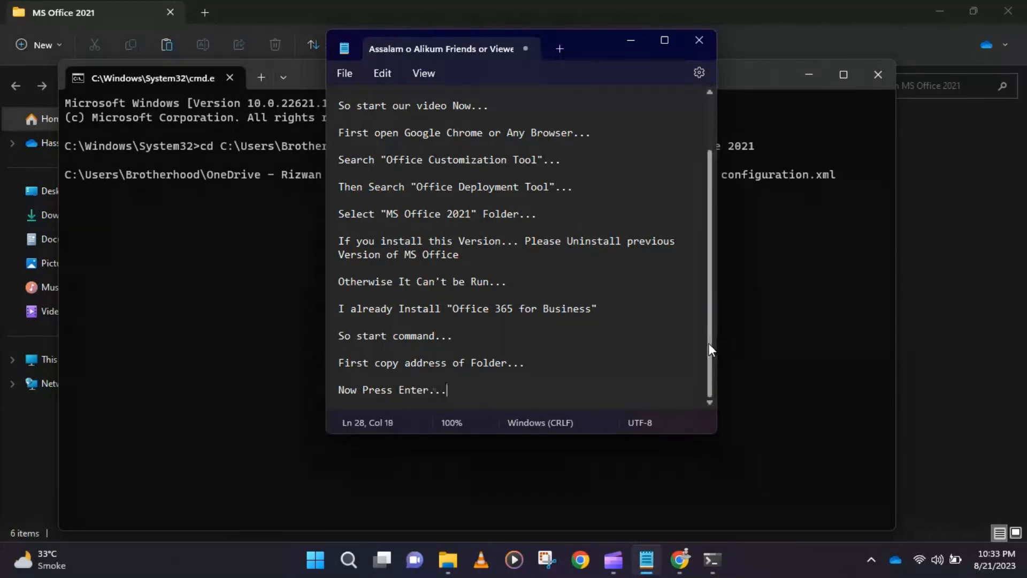
Run the entered setup command in the command prompt, and add the line "The setup is now starting..." to the Notepad note
left_click(834, 180)
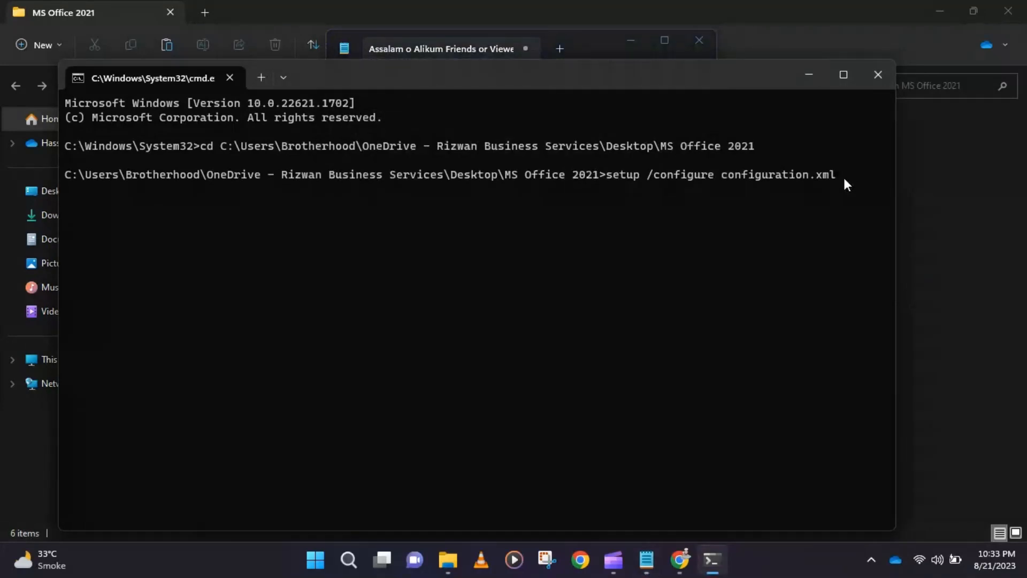
left_click(647, 559)
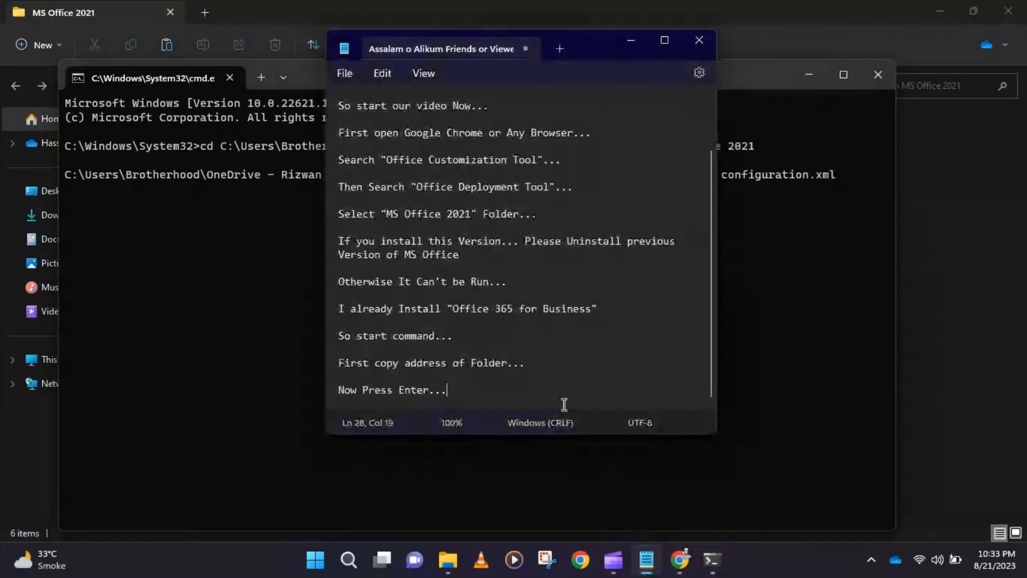
key("Return")
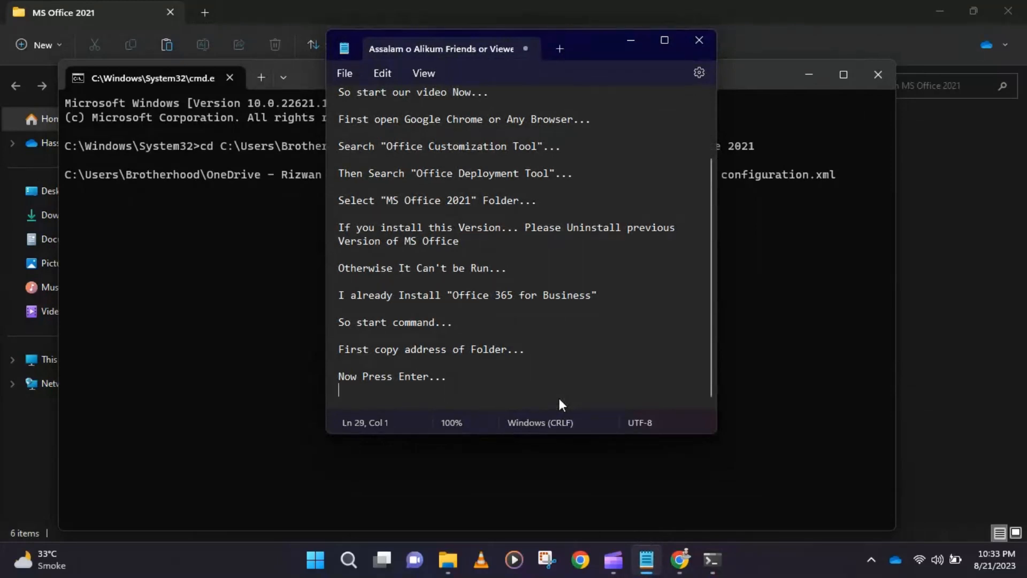
key("Return")
type("T")
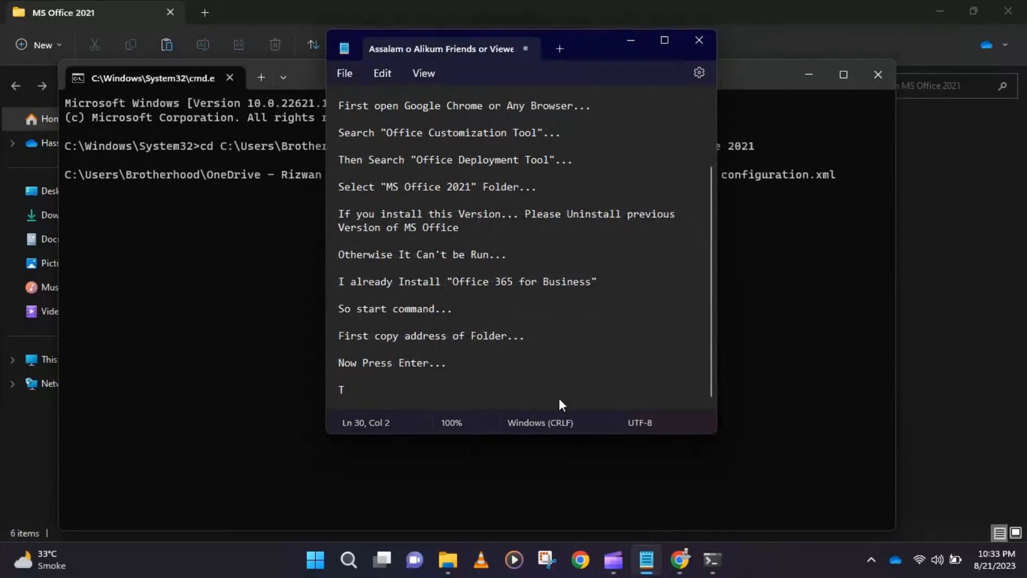
type("he s")
type("e")
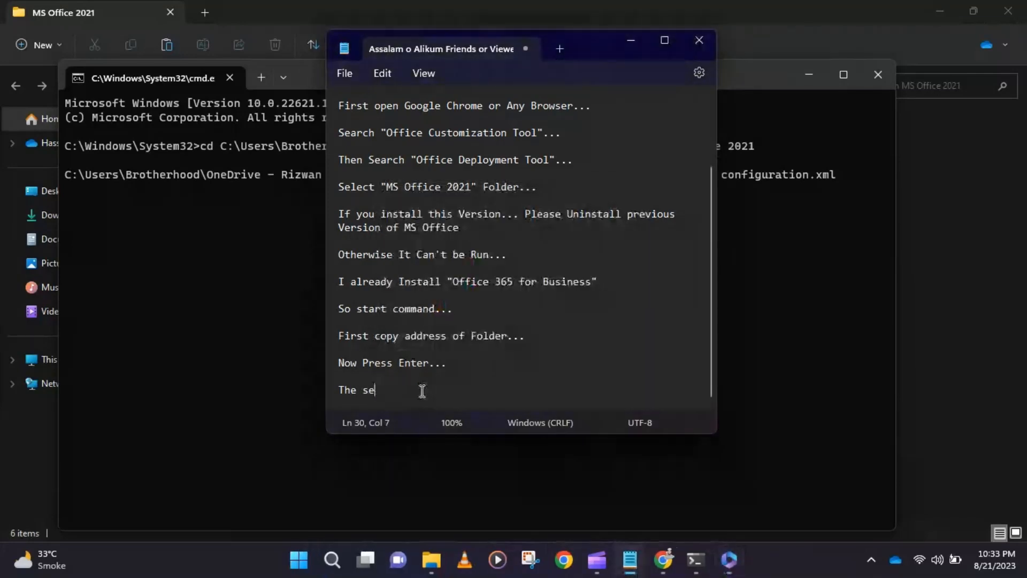
type("tup is no")
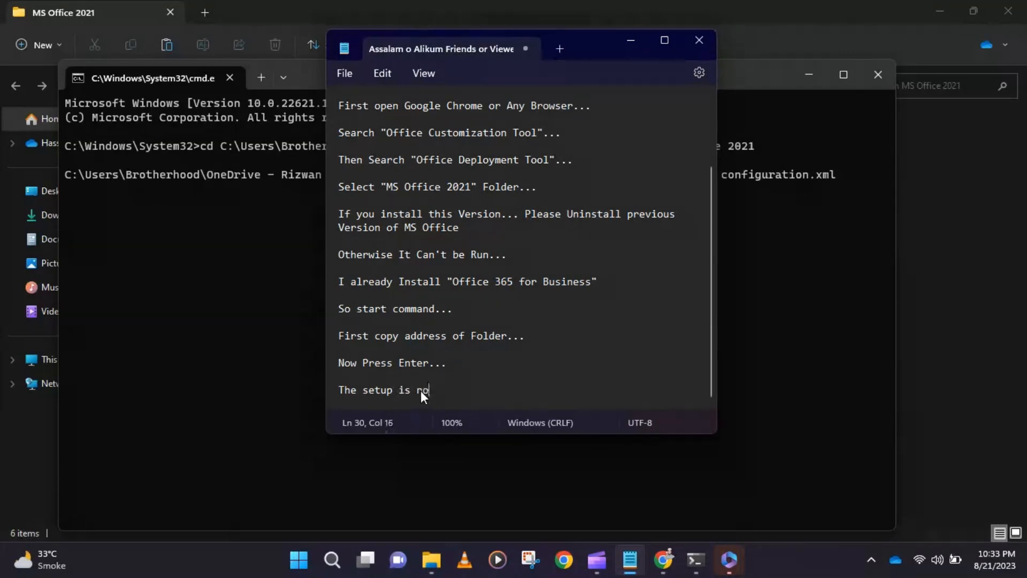
type("w starting...")
Bring the Microsoft installer's message window to the front and close it
mouse_move(729, 558)
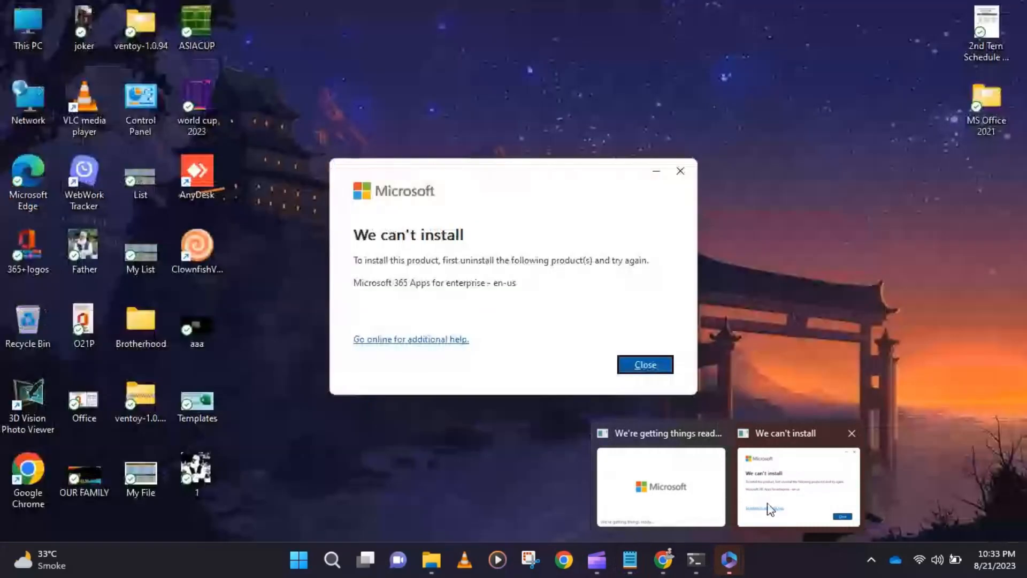
left_click(768, 509)
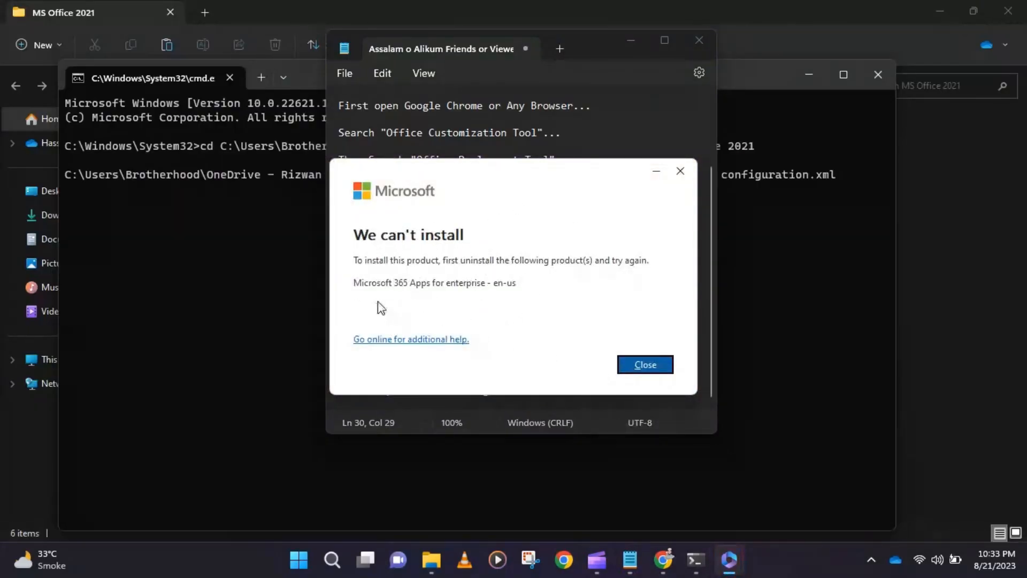
left_click(622, 368)
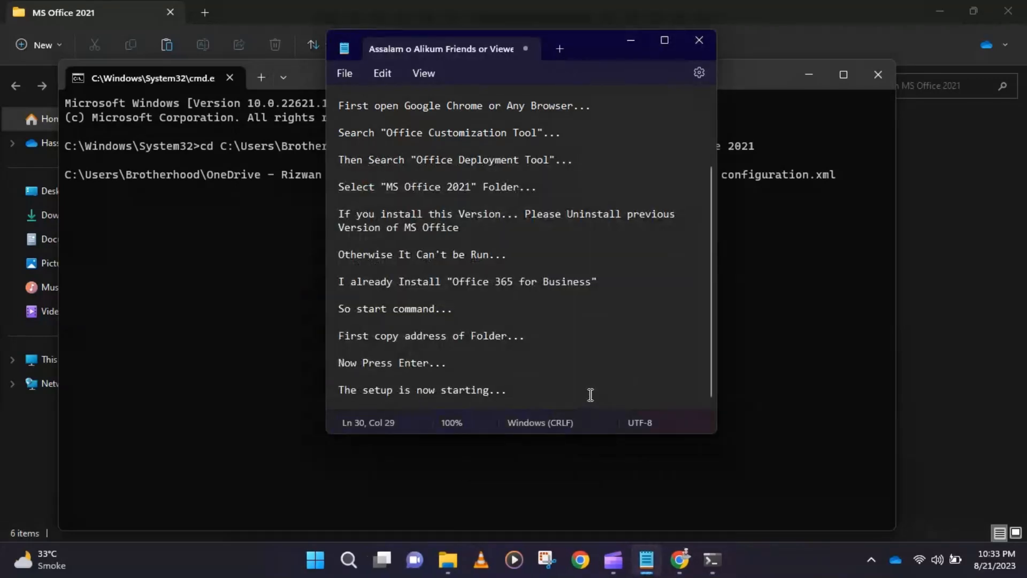
Add a new line to the note: It can't be install because I install Office 365
key("Return")
key("Return")
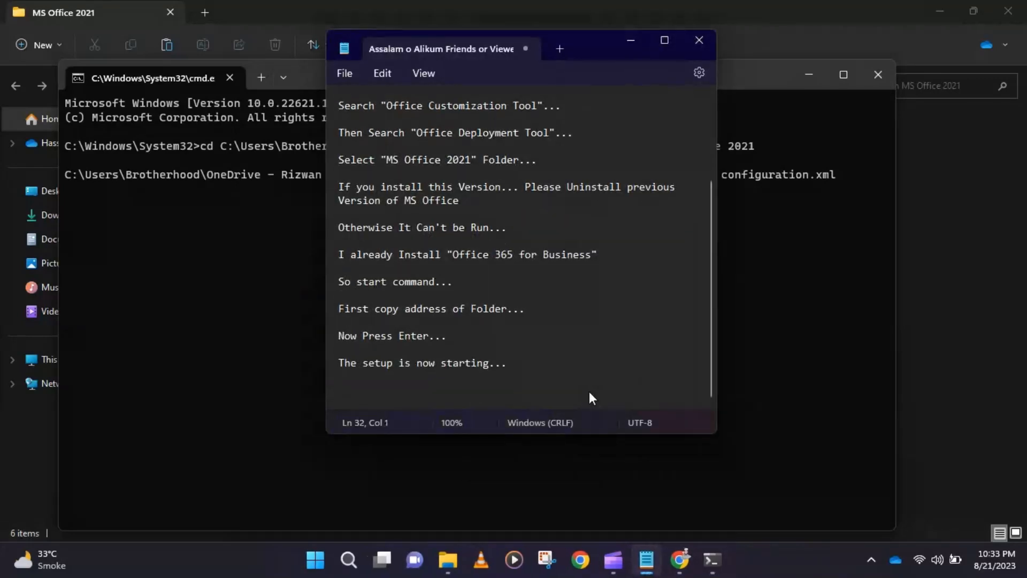
type("It can't be install beca")
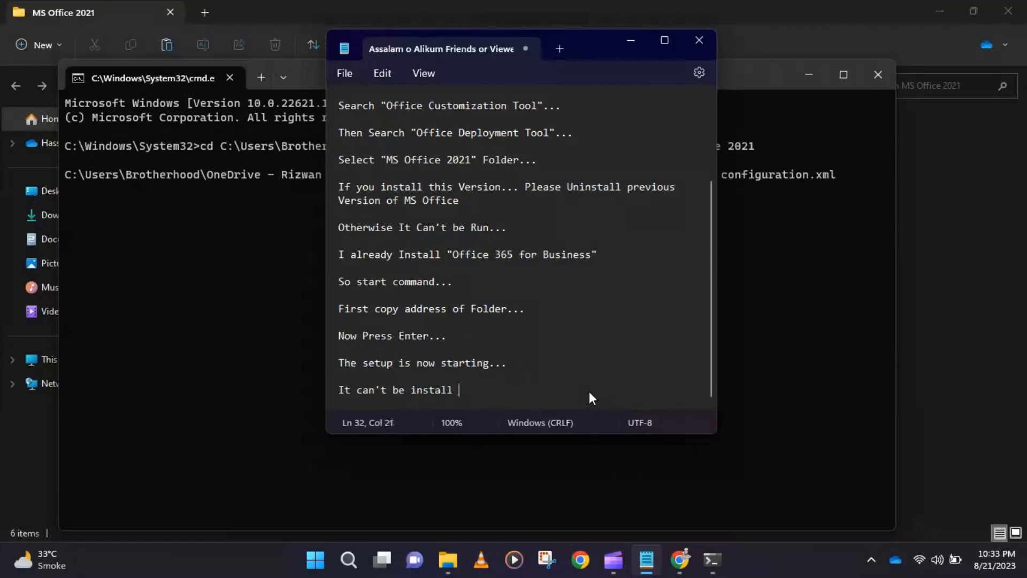
type("us")
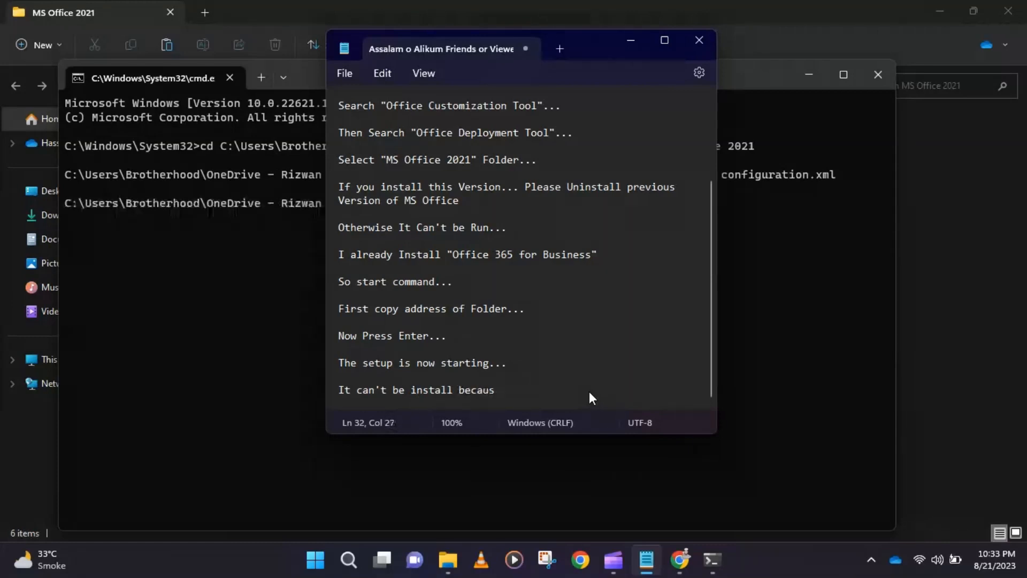
type("e I ins")
type("tall")
type(" Os")
type("fice 3")
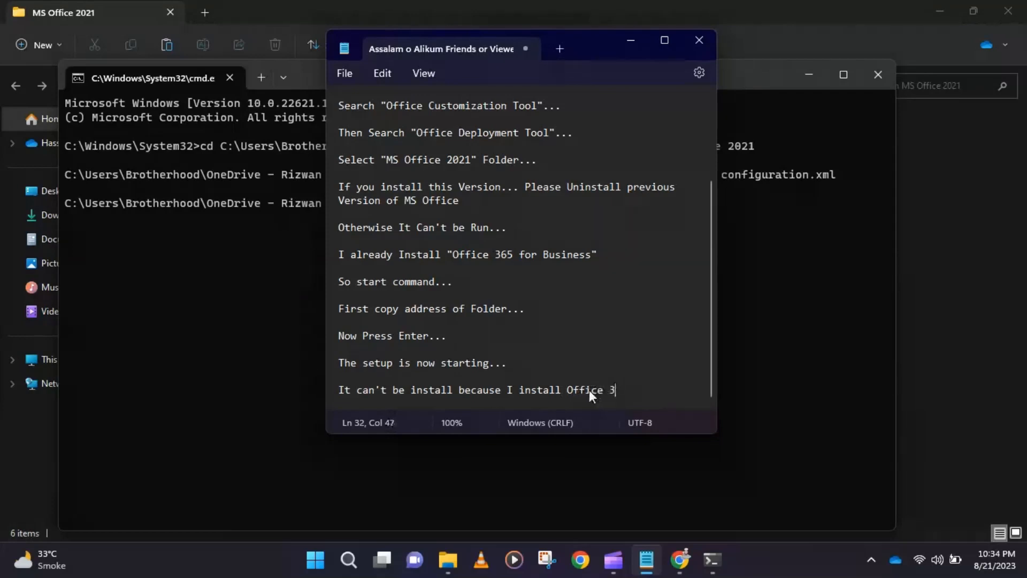
type("65")
Insert the word "already" before "install Office 365" in the note's last line
key("Left")
key("Left")
key("Left")
key("Left")
key("Left")
key("Left")
key("Left")
key("Left")
key("Left")
key("Left")
key("Left")
key("Left")
key("Left")
key("Left")
key("Left")
key("Left")
key("Left")
key("Left")
key("Left")
key("Left")
key("Right")
left_click(591, 390)
key("Left")
key("Left")
key("Left")
key("Left")
key("Left")
key("Left")
key("Left")
key("Left")
key("Left")
key("Left")
key("Left")
key("Left")
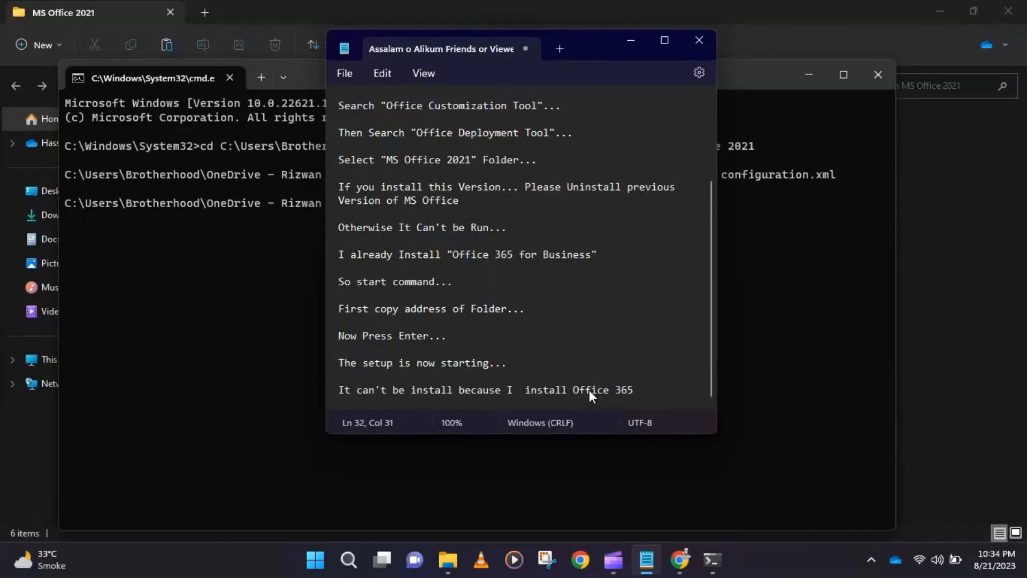
type("alread")
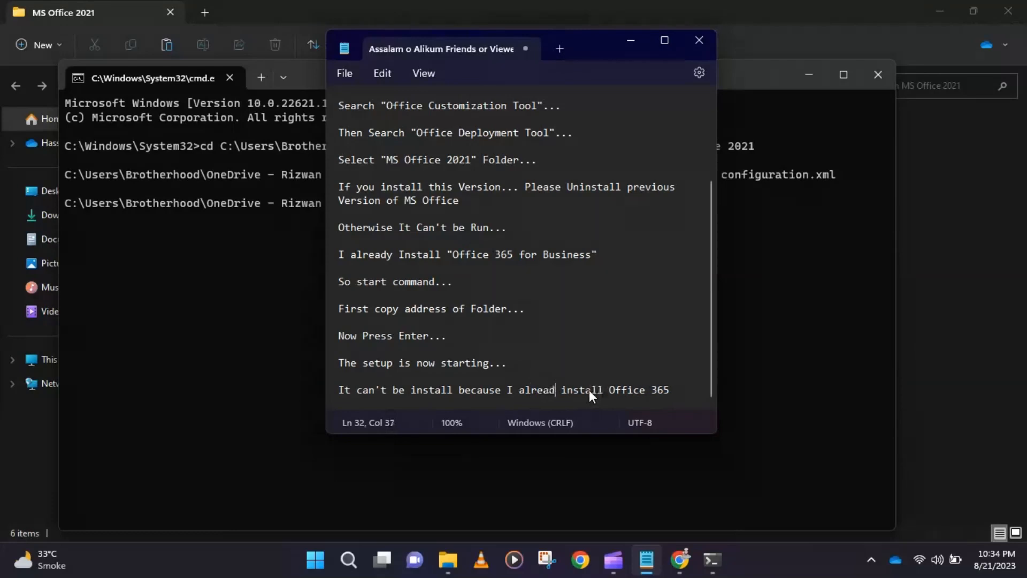
type("y")
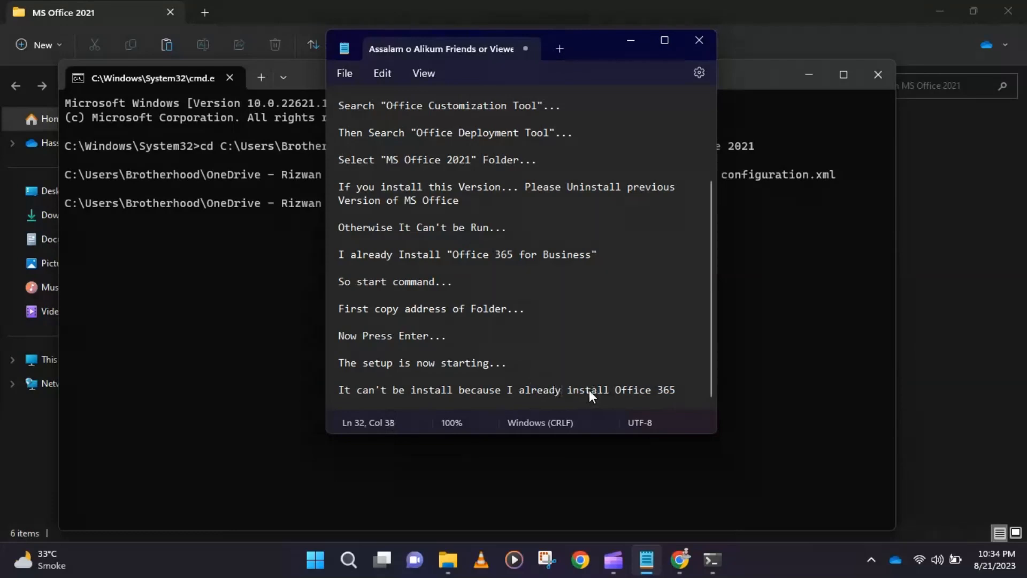
Add a new line at the end of the note: For the next video we see that how to install Office 365 Crack...
key("Right")
key("Right")
key("Right")
key("Right")
key("Right")
key("Right")
key("Right")
key("Right")
key("Right")
key("Right")
key("Right")
key("Right")
key("Right")
key("Right")
key("Right")
key("Right")
key("Right")
key("Right")
key("Return")
key("Return")
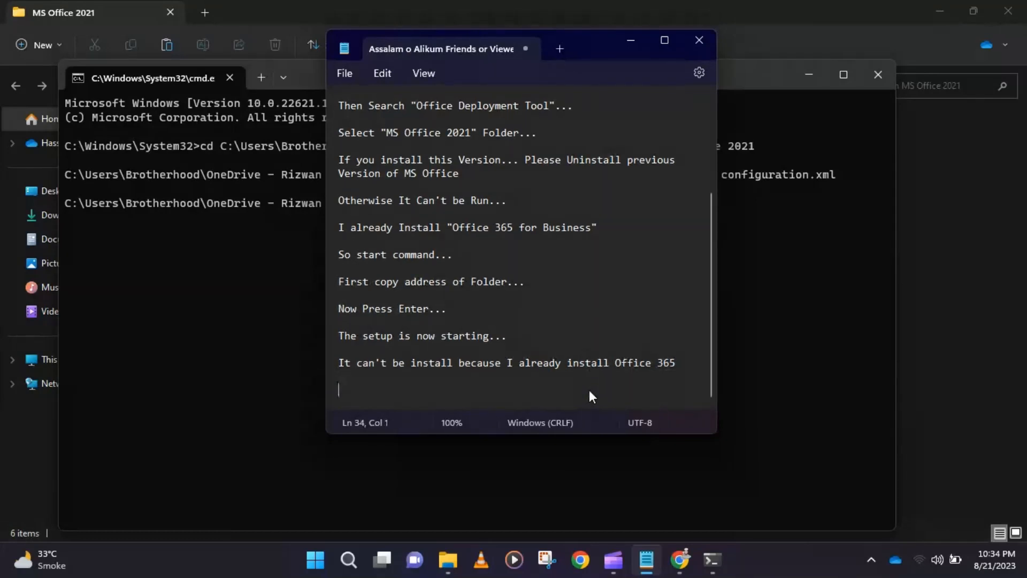
type("For the next vi")
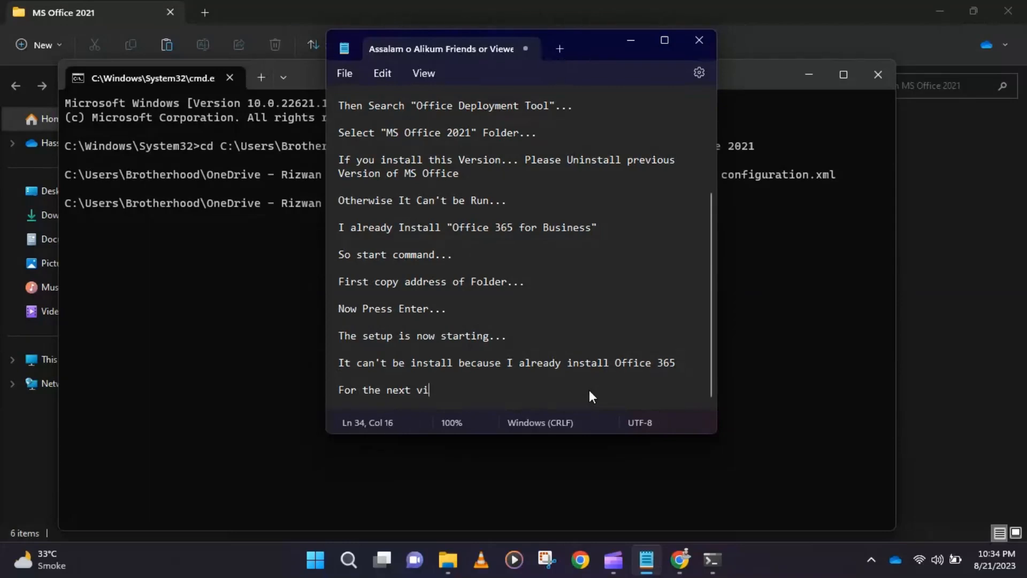
type("deo we")
type("e")
key("BackSpace")
key("BackSpace")
type("see that ")
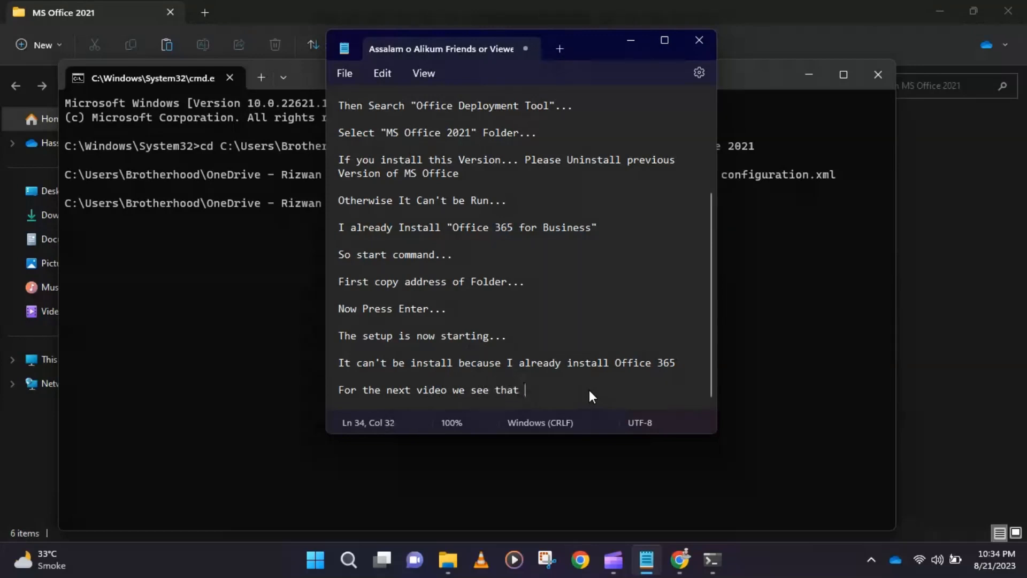
type("how to install Office 3")
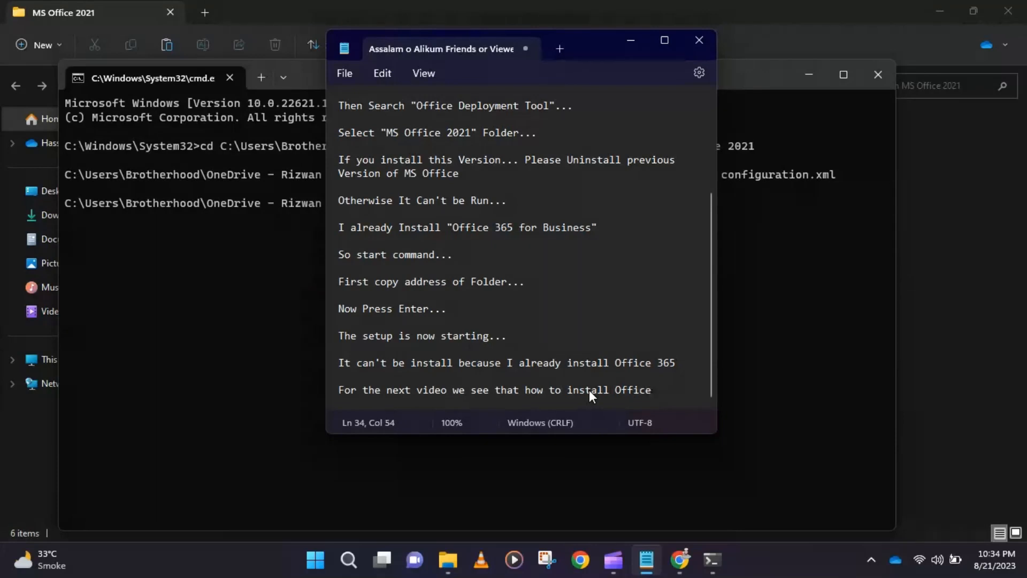
type("5 Crack")
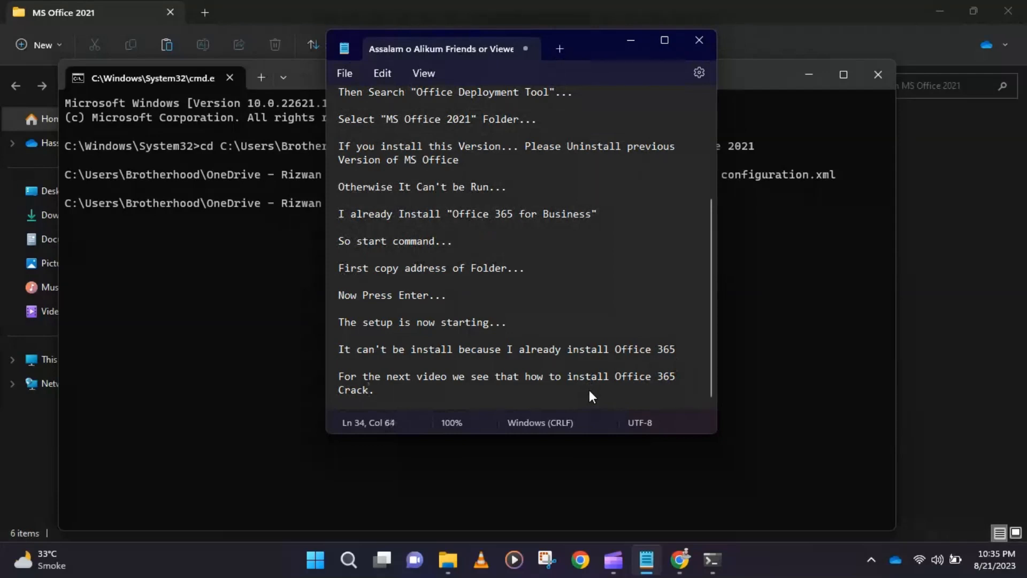
type("....")
Add a new line to the note: Office Activator link in Description..
key("Return")
key("Return")
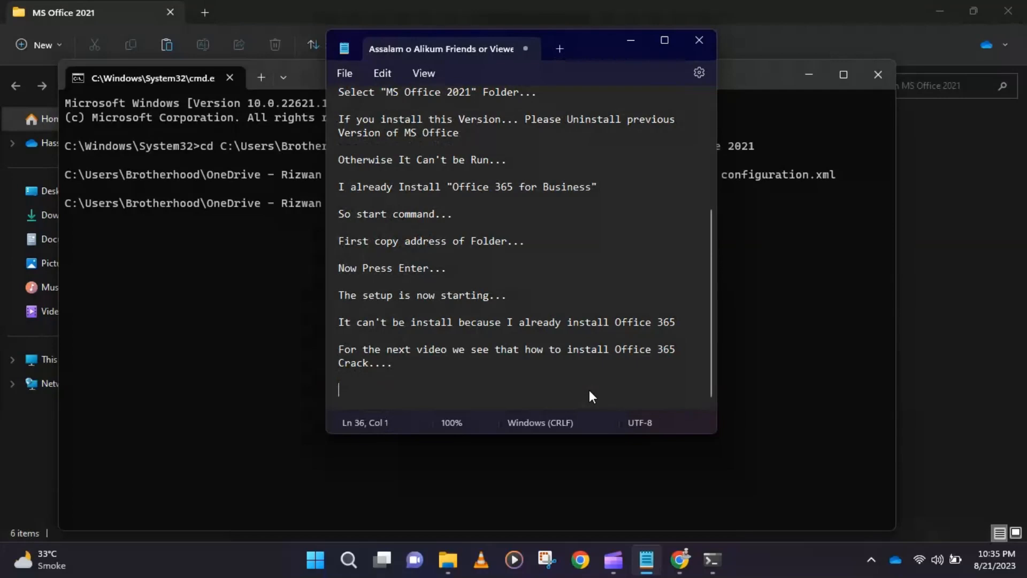
type("Office Activat")
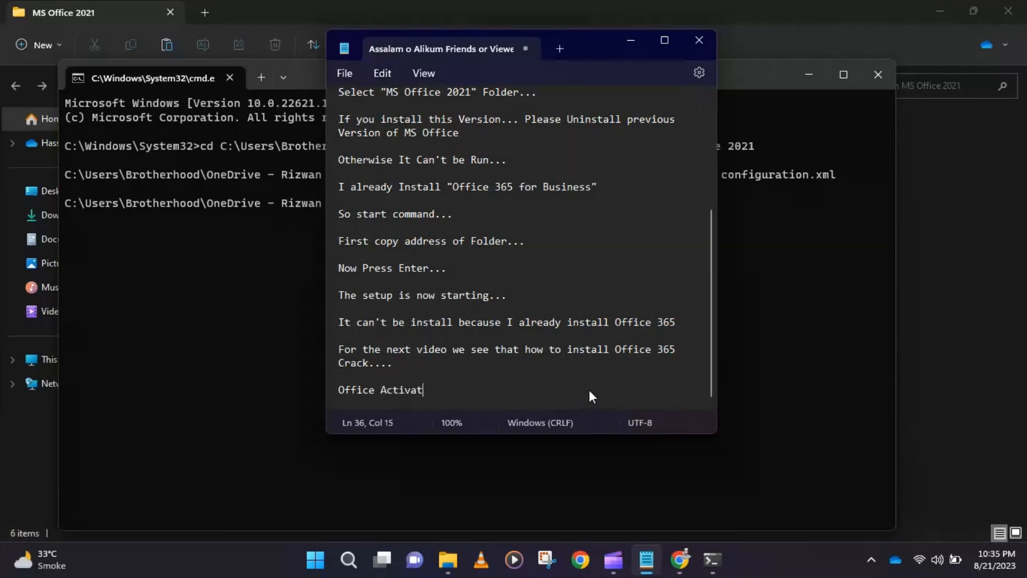
type("or1")
key("BackSpace")
type("1")
type("ink ")
type("in ")
type("Descri")
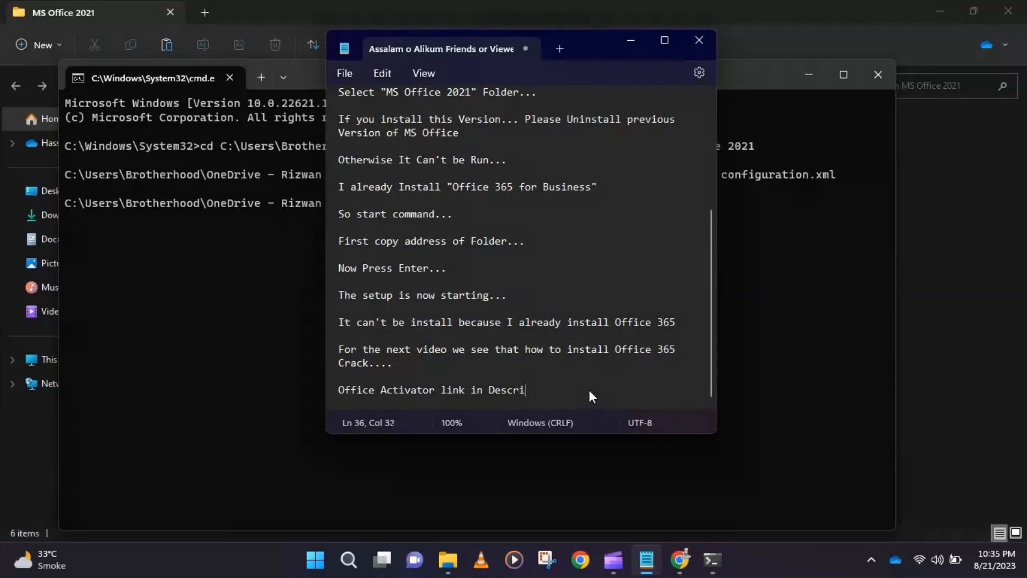
type("ption...")
Write the note's closing line, starting with: For the Next video Allah Hafi
key("Return")
key("Return")
type("F")
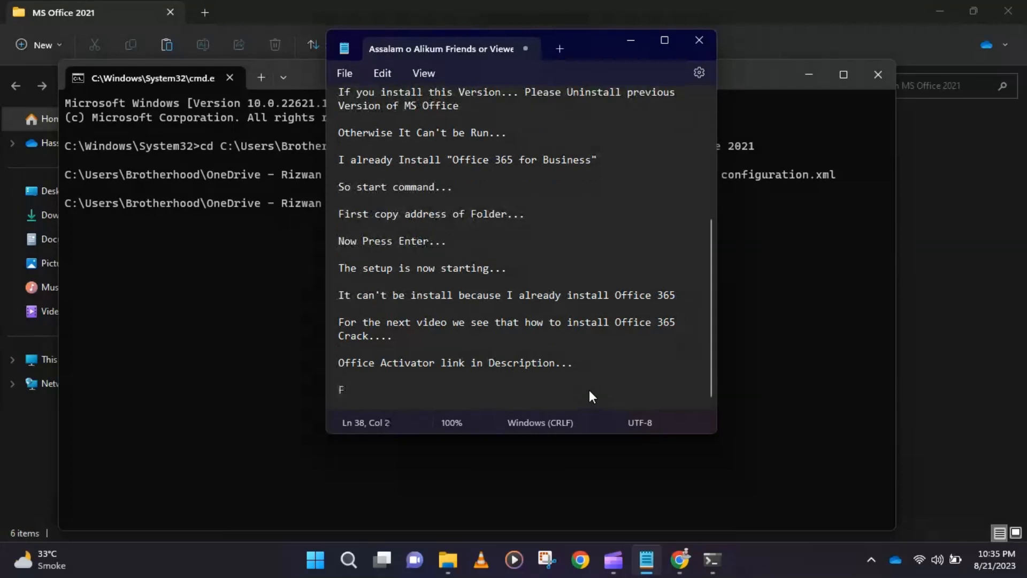
type("or the Next v")
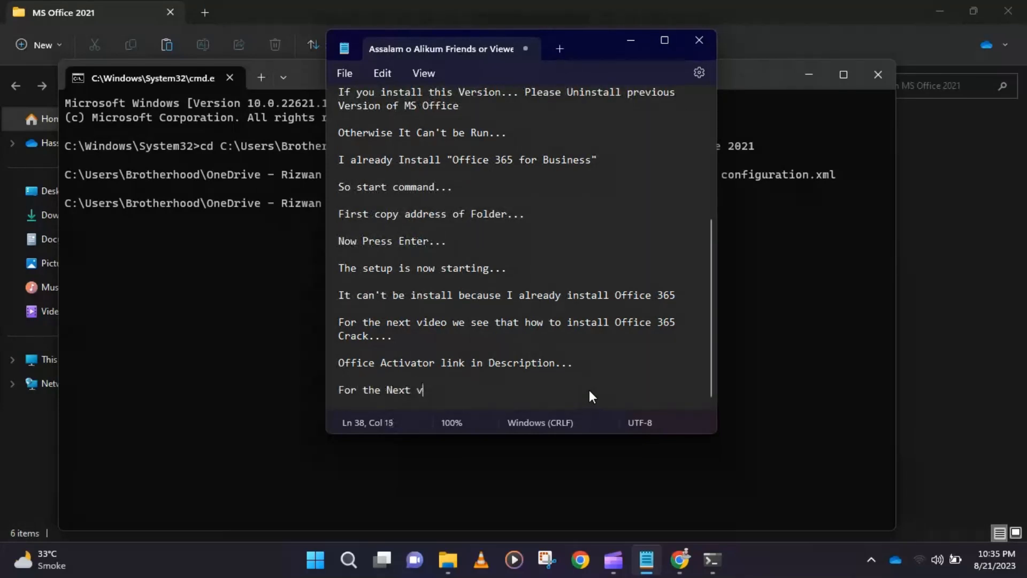
type("ideo Allah Hafi")
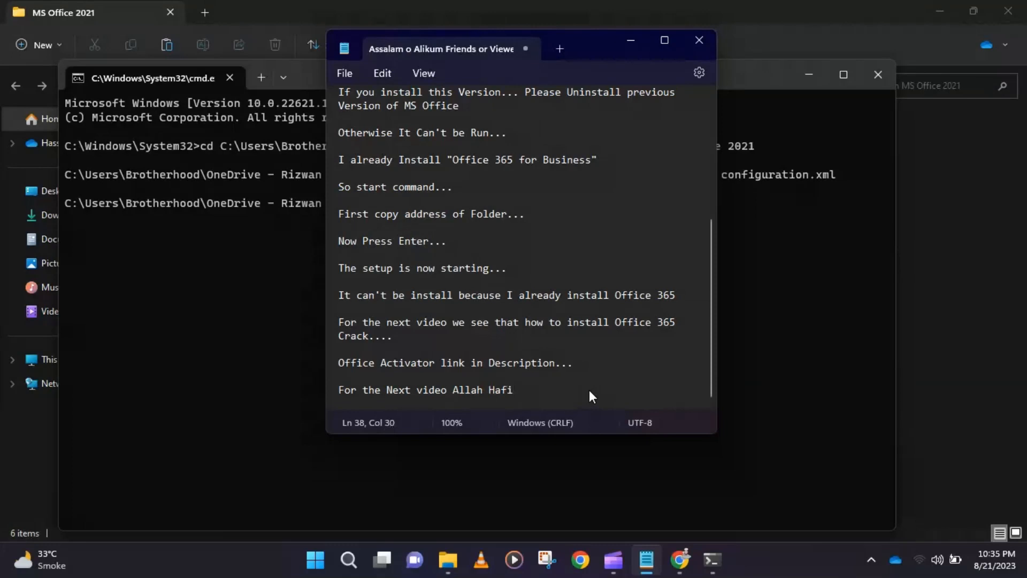